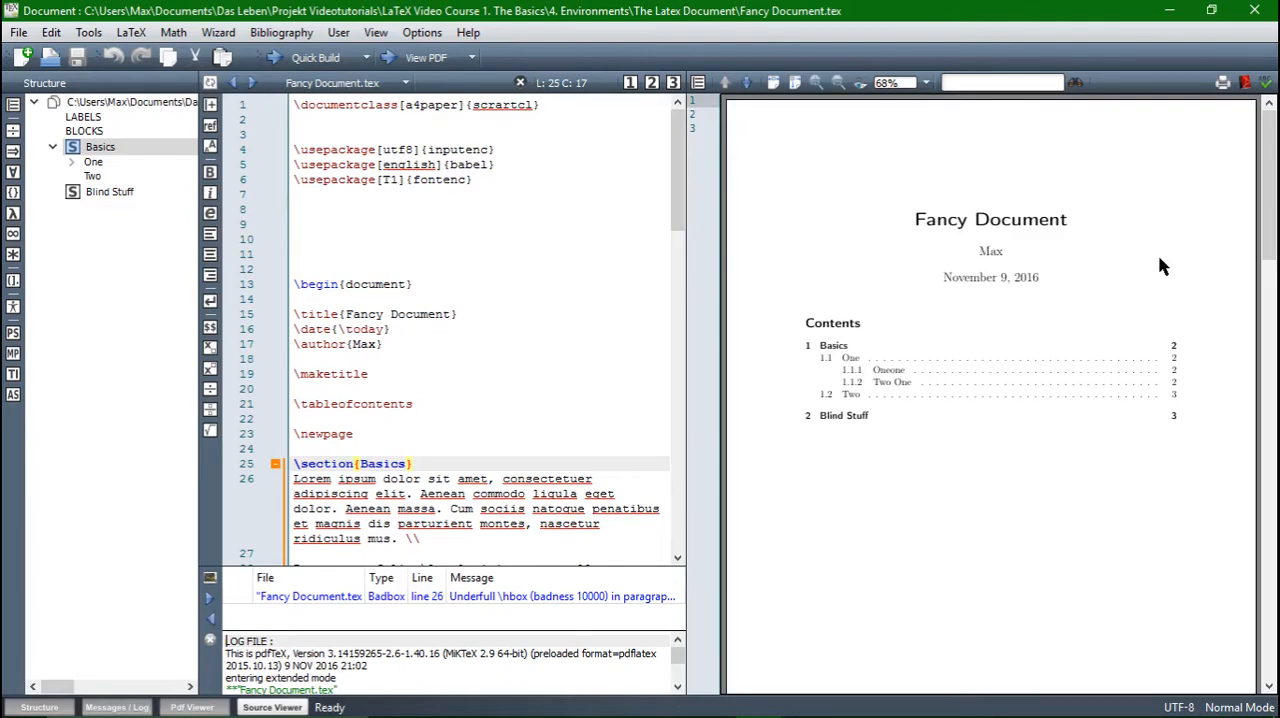
scroll(1165, 273, down, 5)
scroll(1165, 273, down, 5)
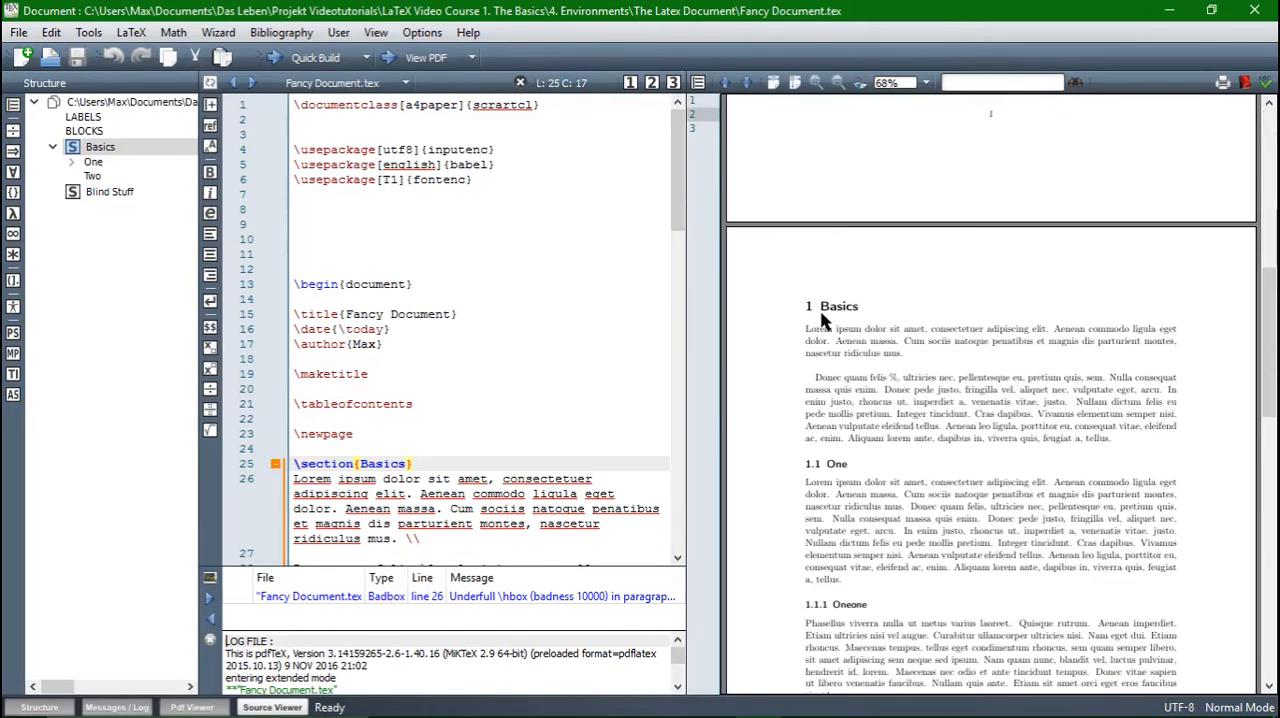
scroll(898, 376, down, 2)
scroll(898, 376, down, 5)
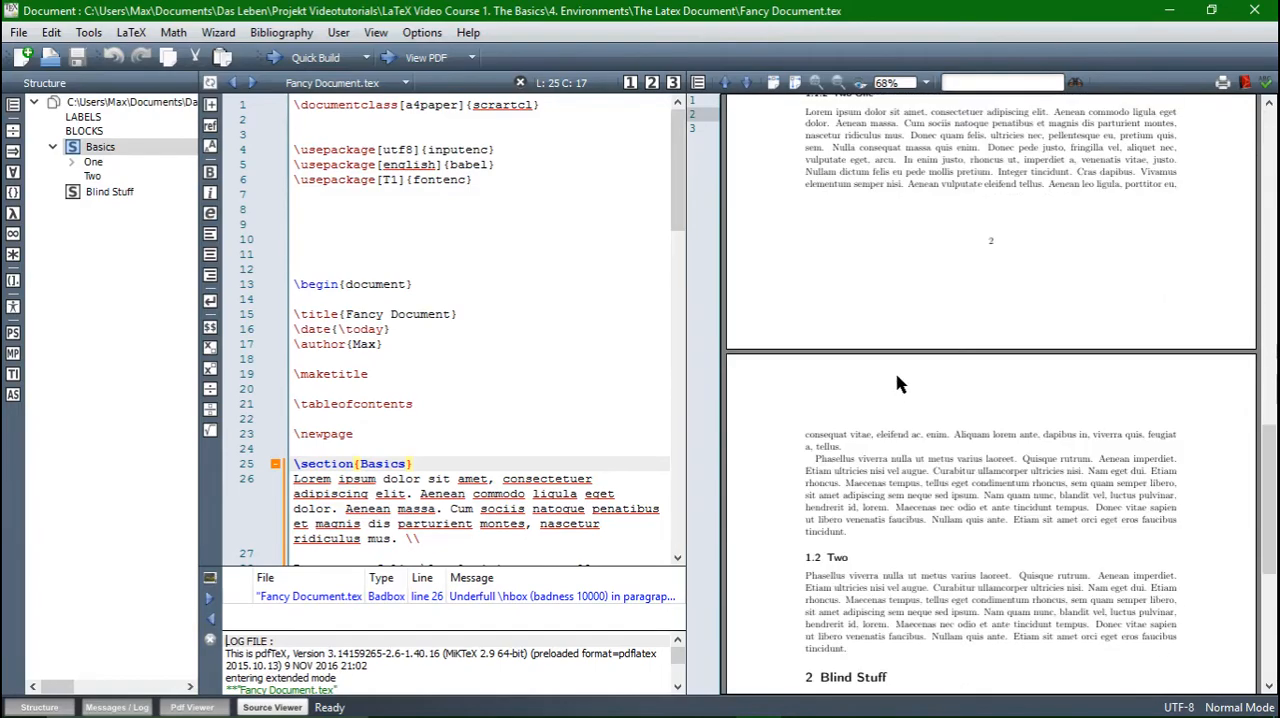
scroll(898, 376, down, 4)
scroll(900, 385, down, 3)
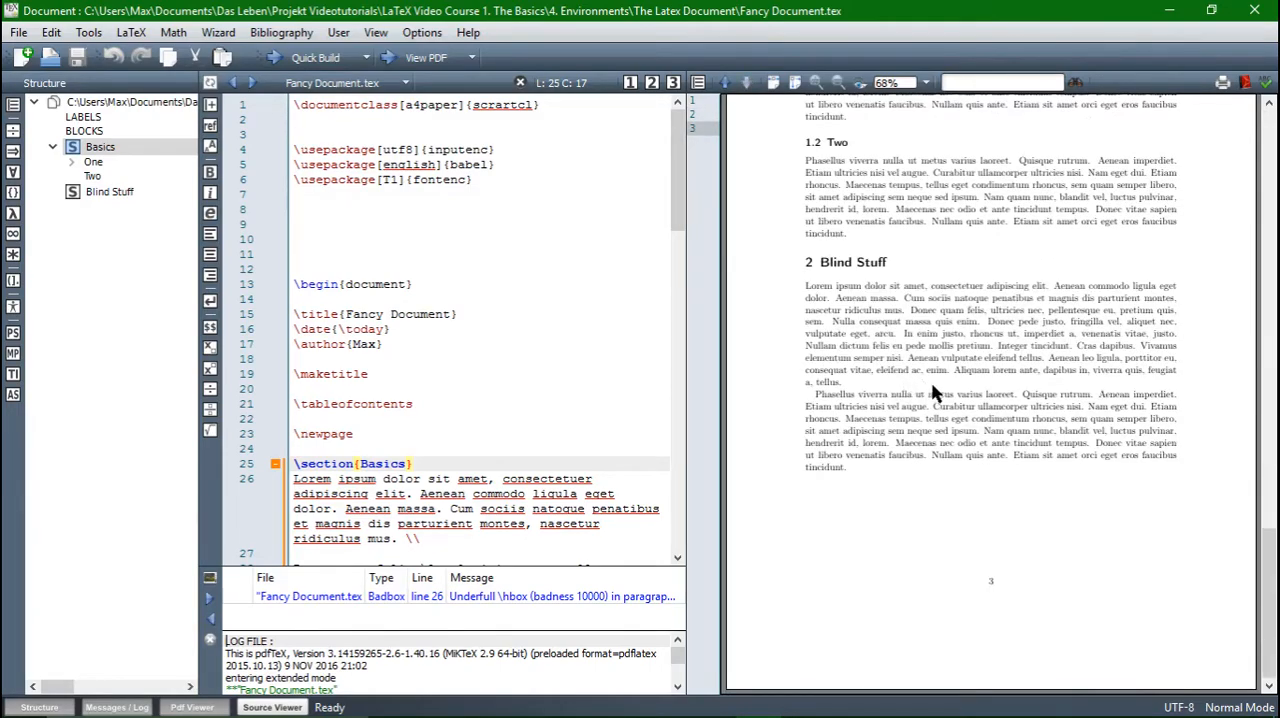
scroll(995, 400, up, 5)
scroll(995, 400, up, 3)
scroll(1017, 408, up, 4)
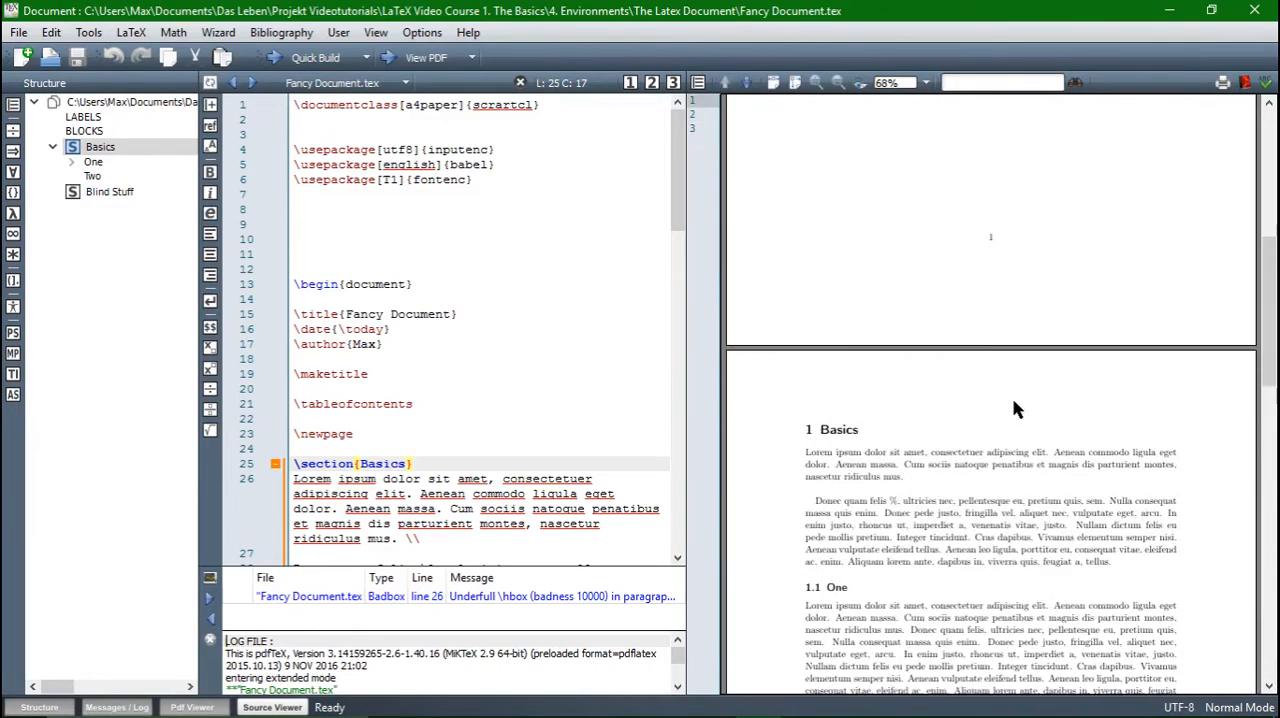
scroll(1017, 408, up, 4)
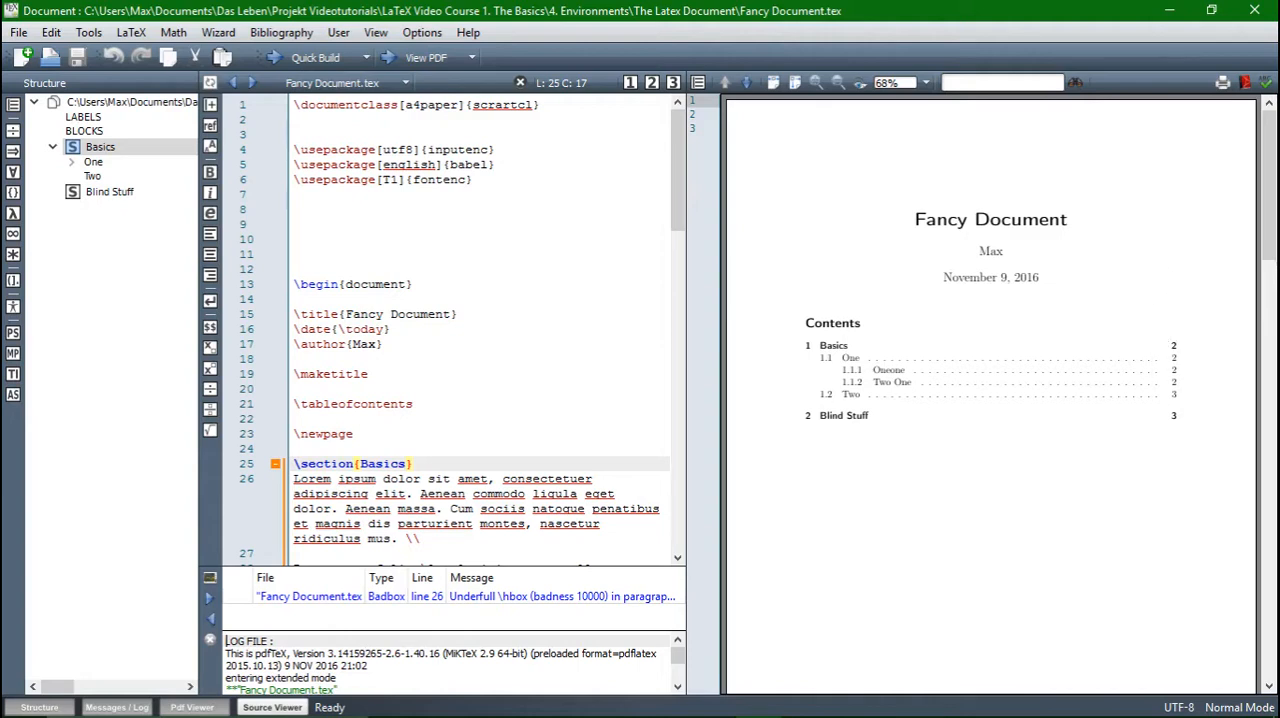
Step: Move the insertion point through the preamble, \maketitle and Basics section lines to review the source
key(Down)
key(Down)
key(Down)
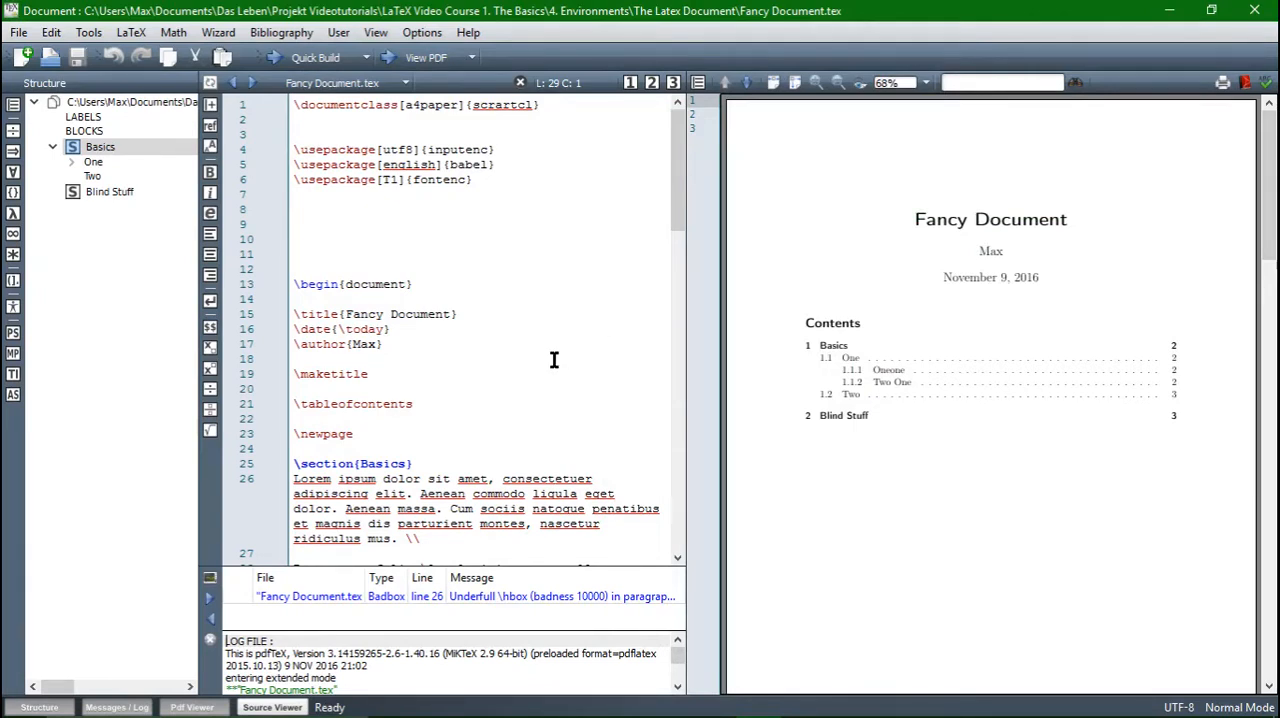
click(300, 284)
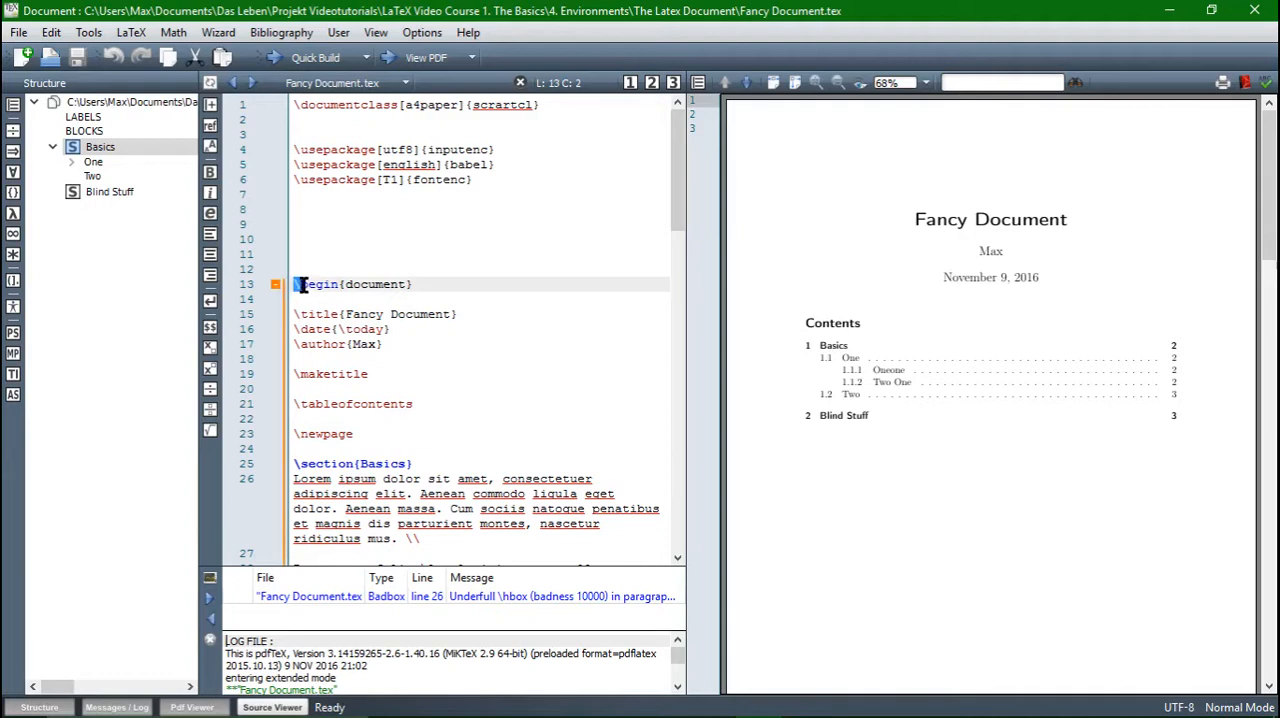
click(335, 284)
click(344, 375)
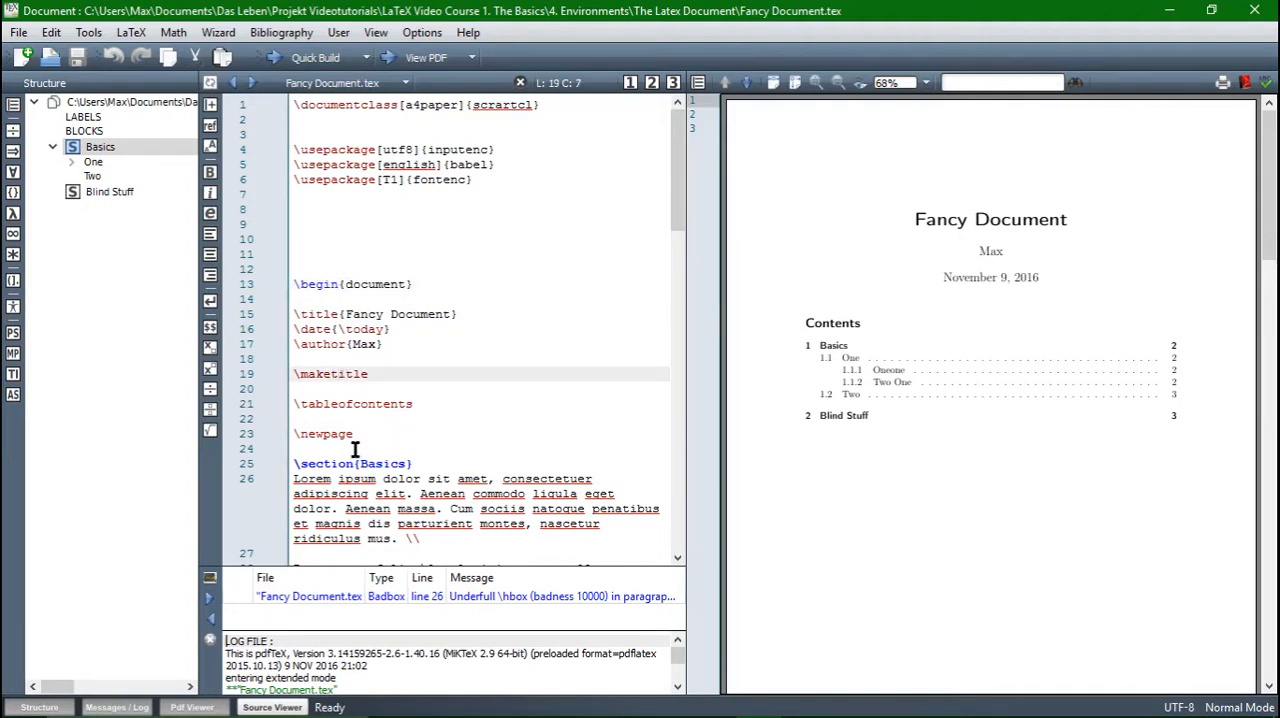
click(334, 463)
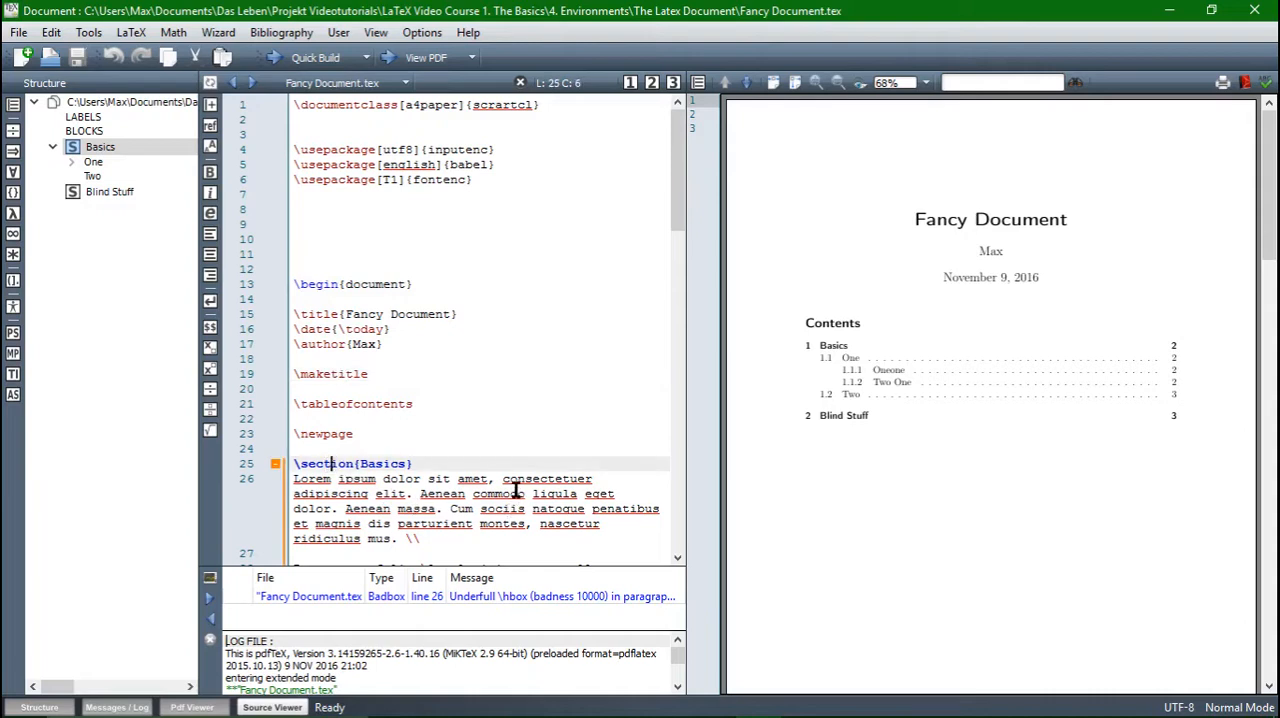
click(448, 540)
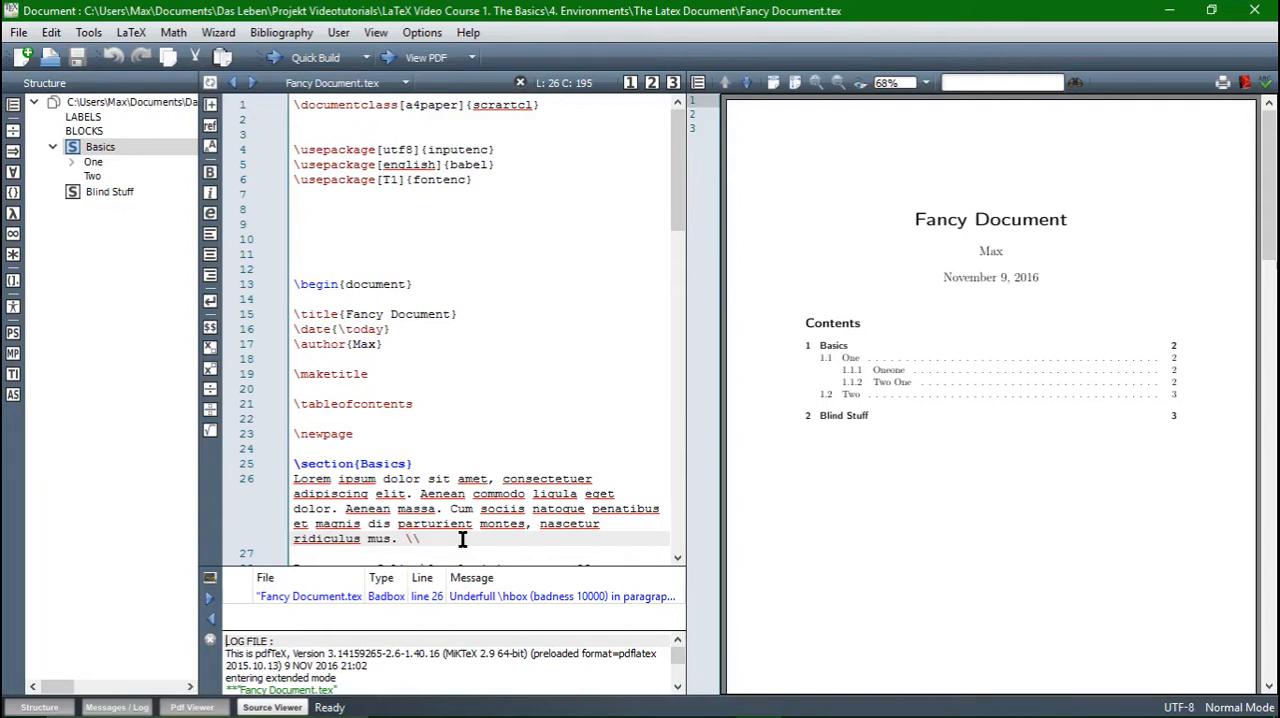
click(412, 447)
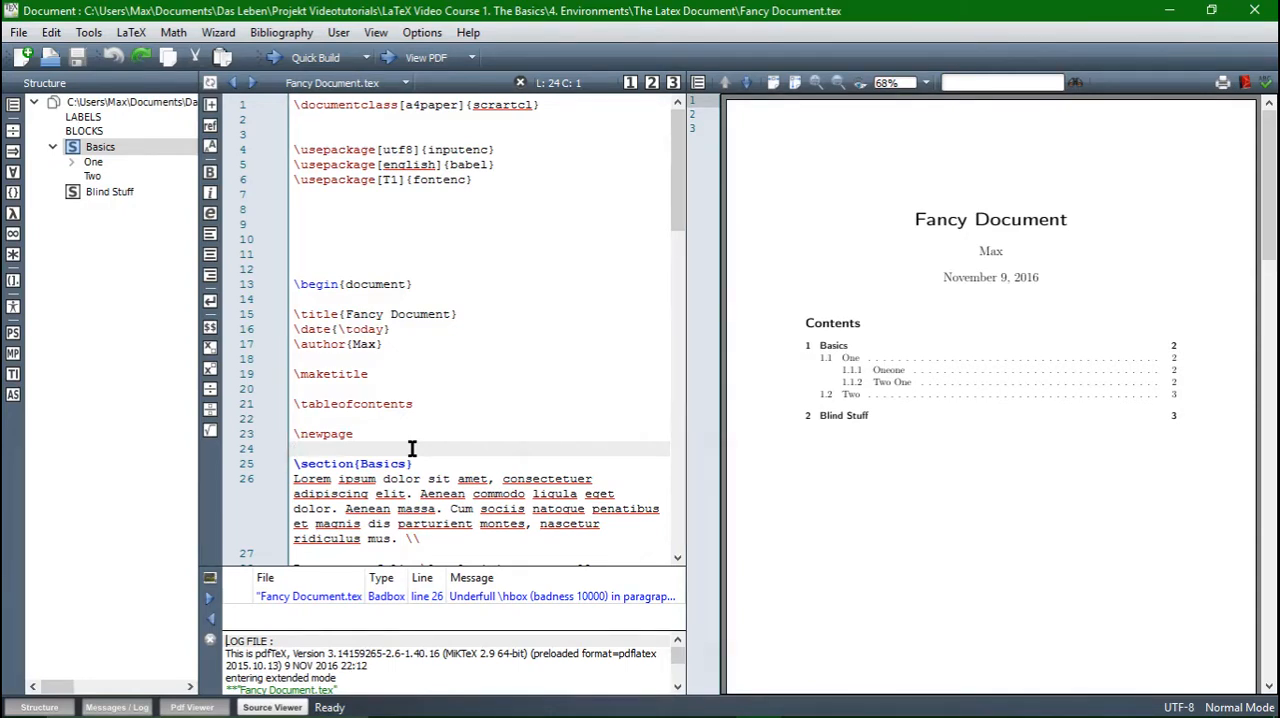
Step: Replace the word dolor with \textbf{dolor} and recompile so it appears bold
click(402, 478)
double_click(402, 478)
key(Delete)
text(\)
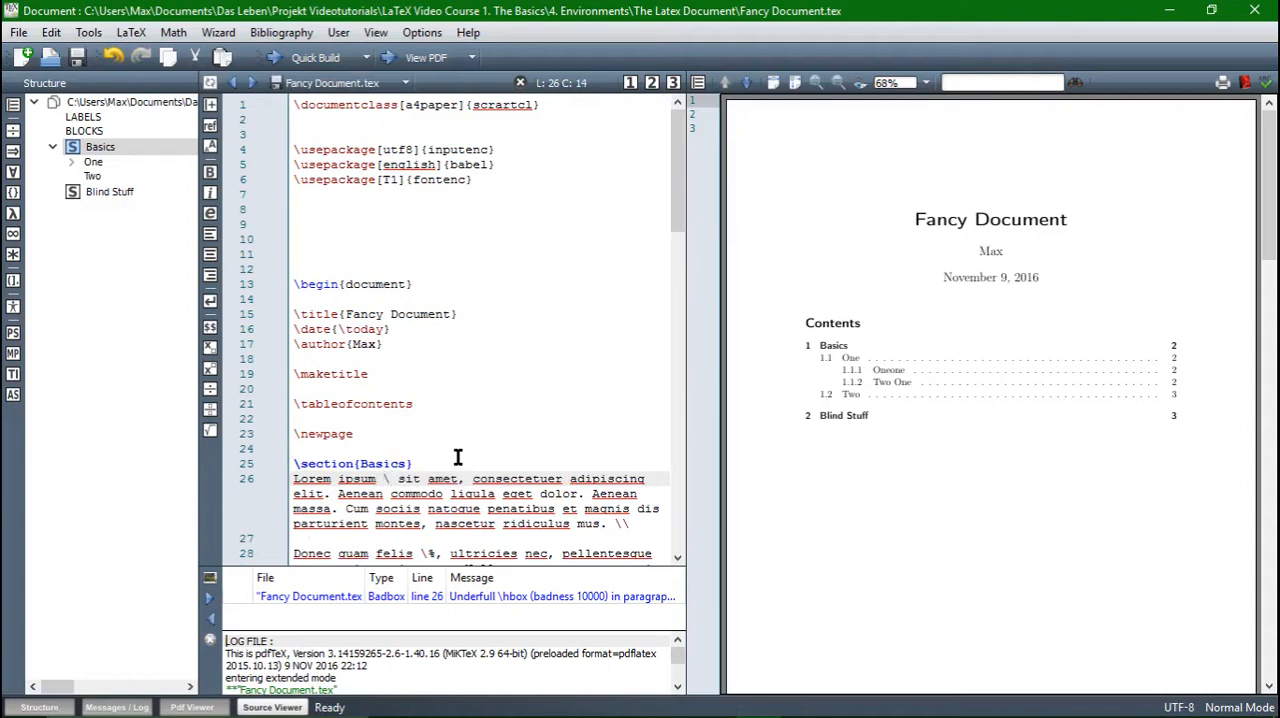
text(ex)
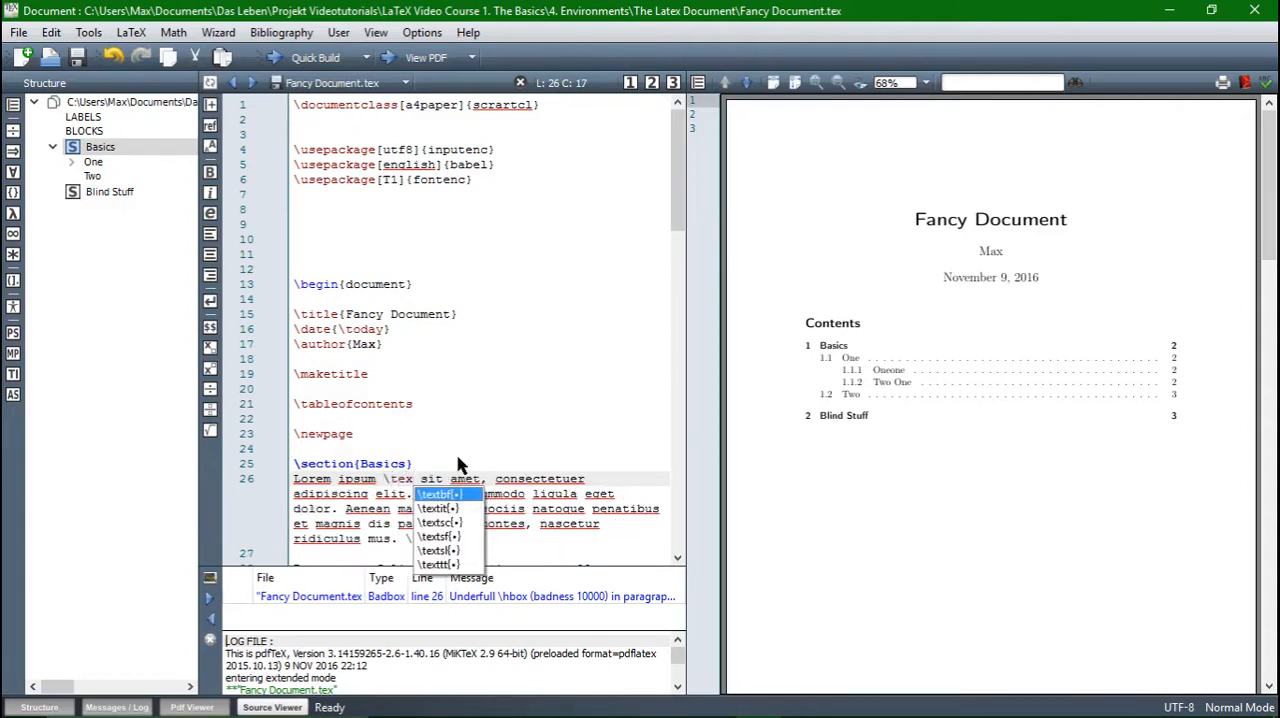
key(Return)
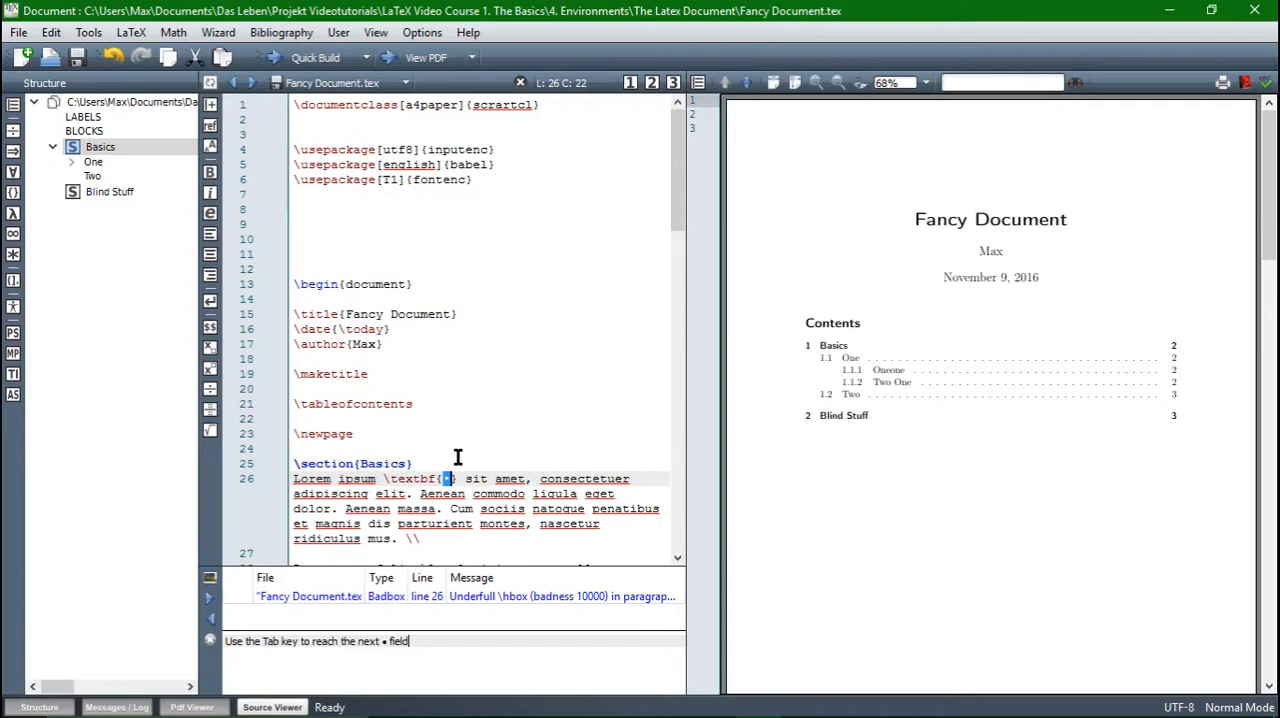
text(dolor)
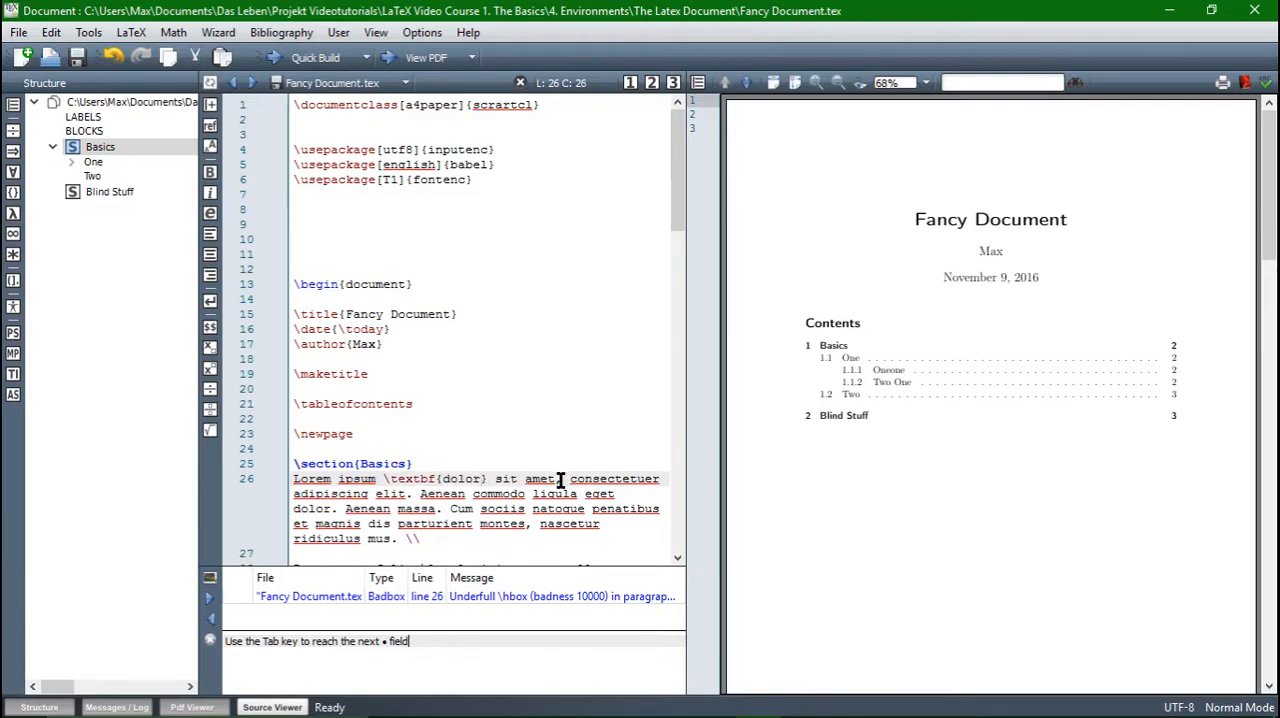
key(F1)
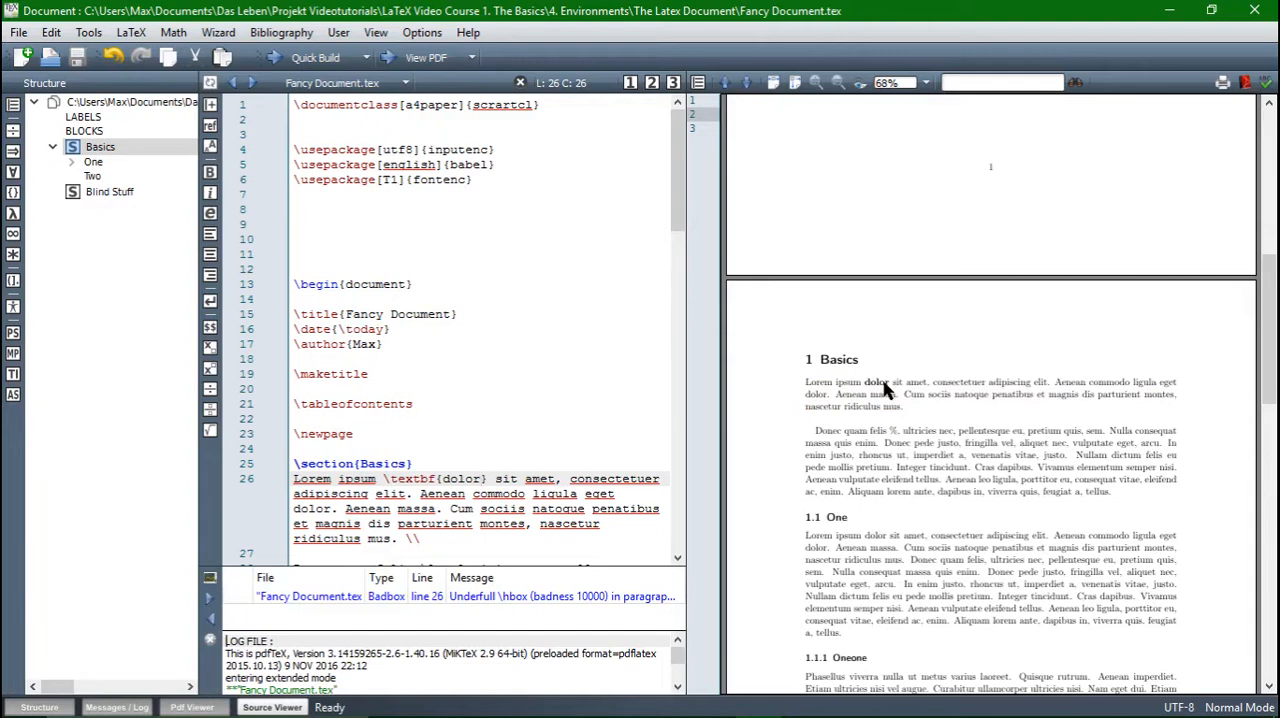
Step: Replace the word commodo with \emph{commodo} and recompile so it appears italic
double_click(497, 494)
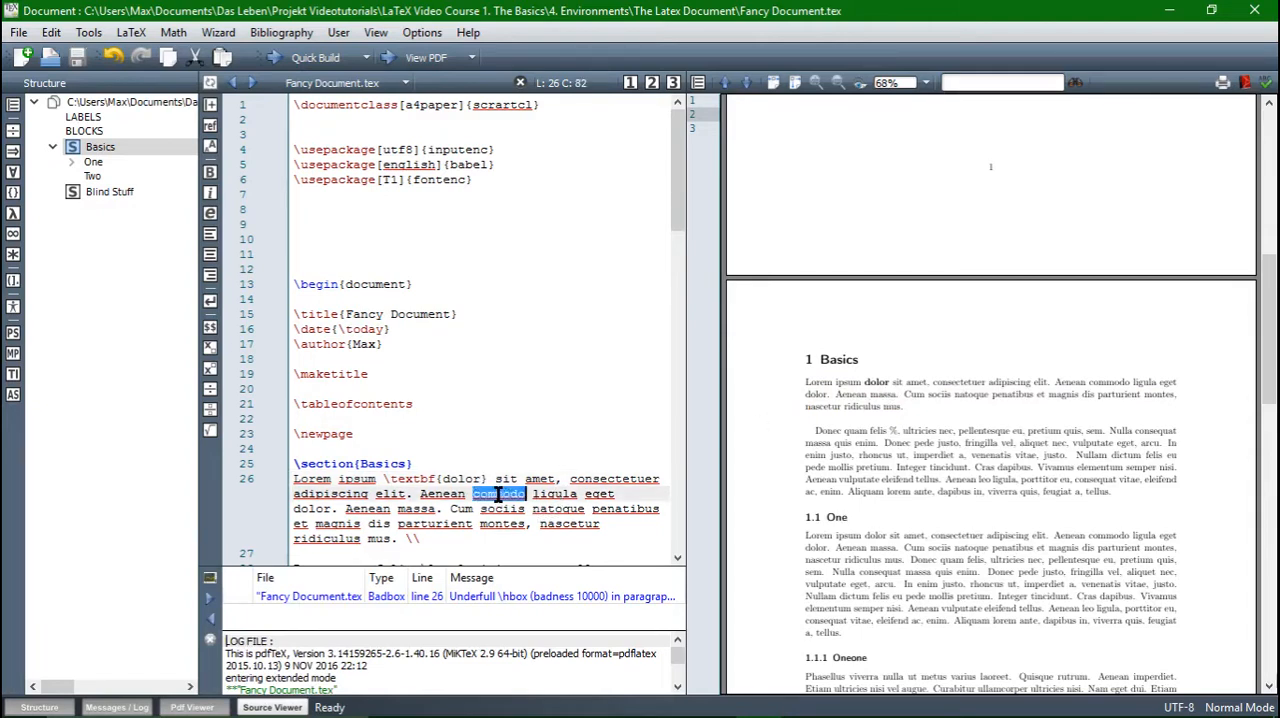
key(Delete)
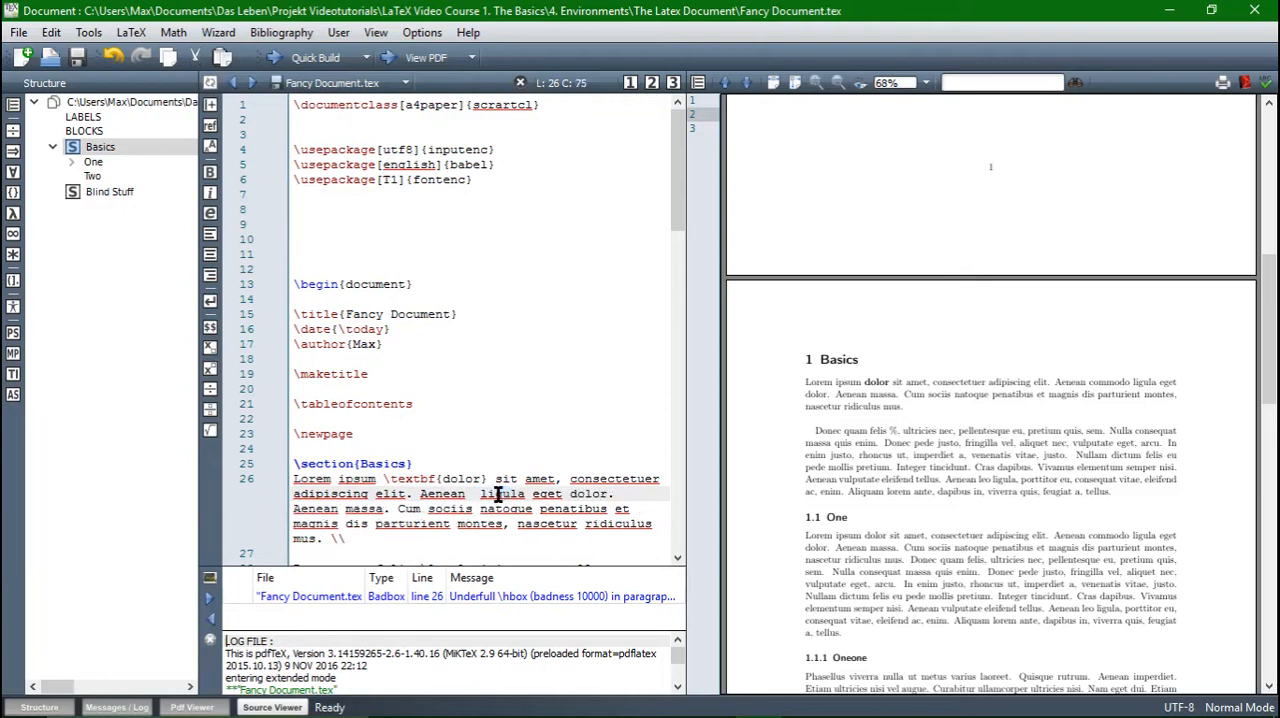
text(\)
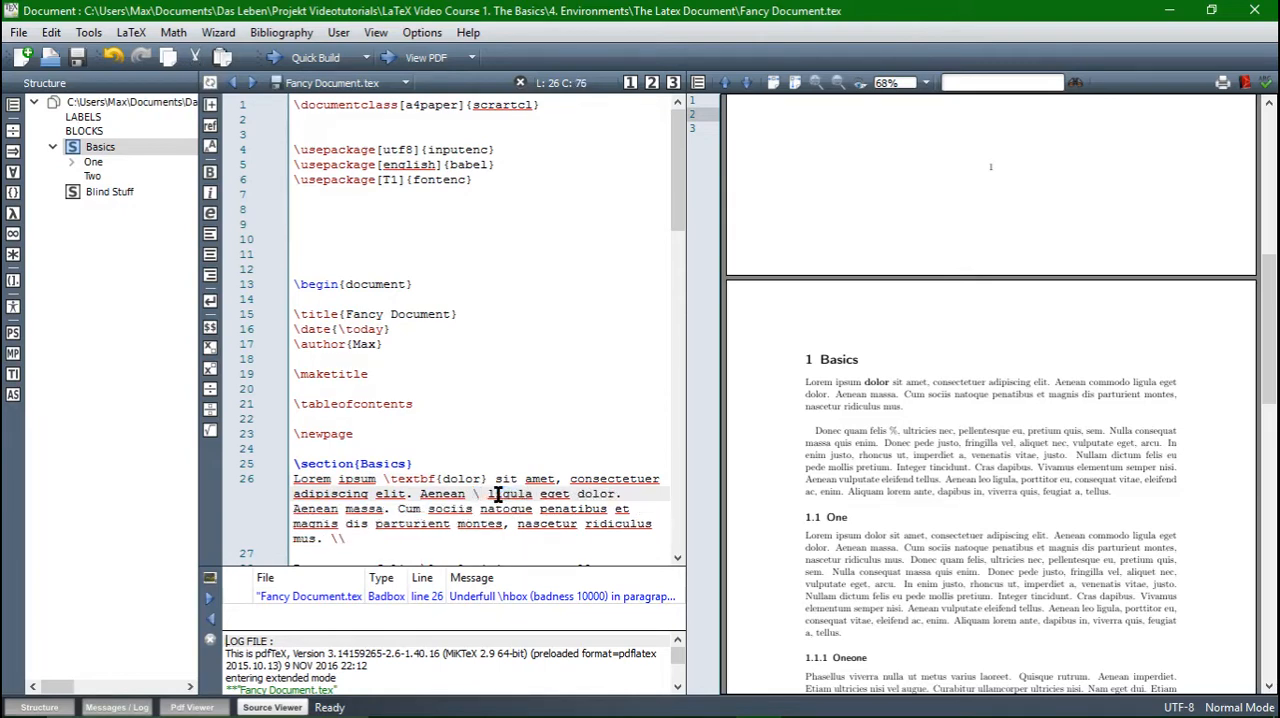
text(em)
key(Return)
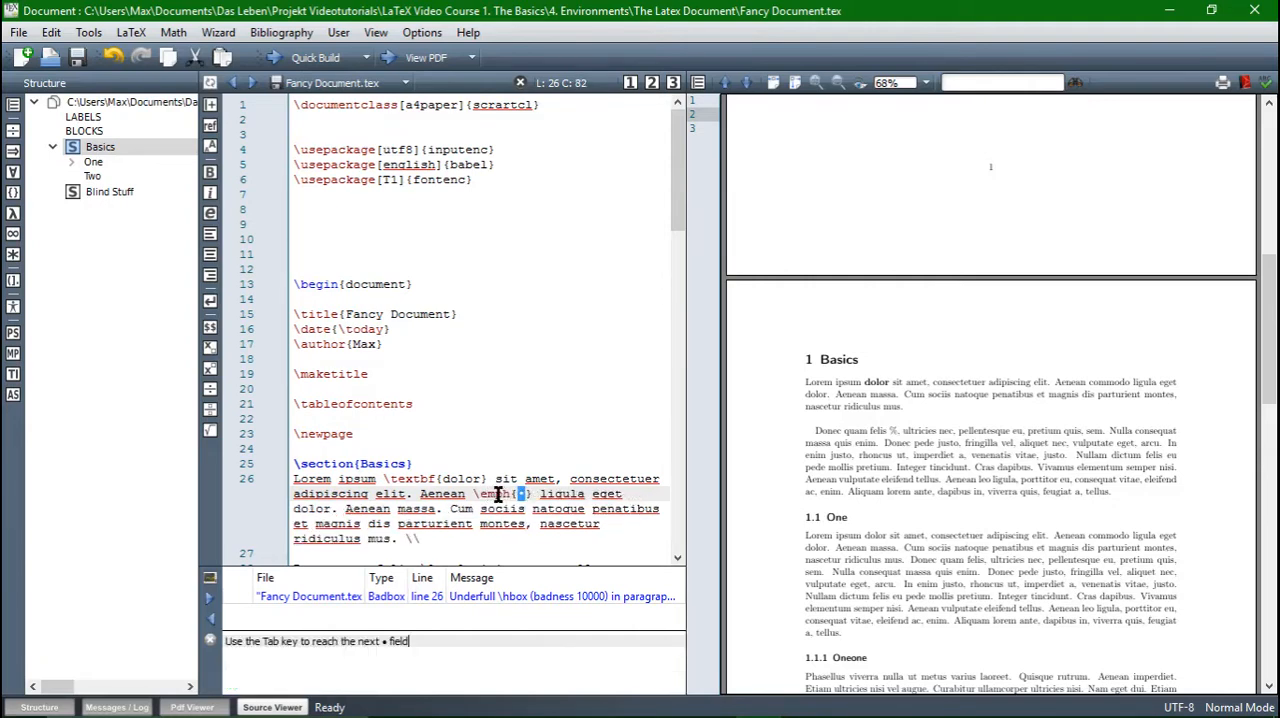
text(commodo)
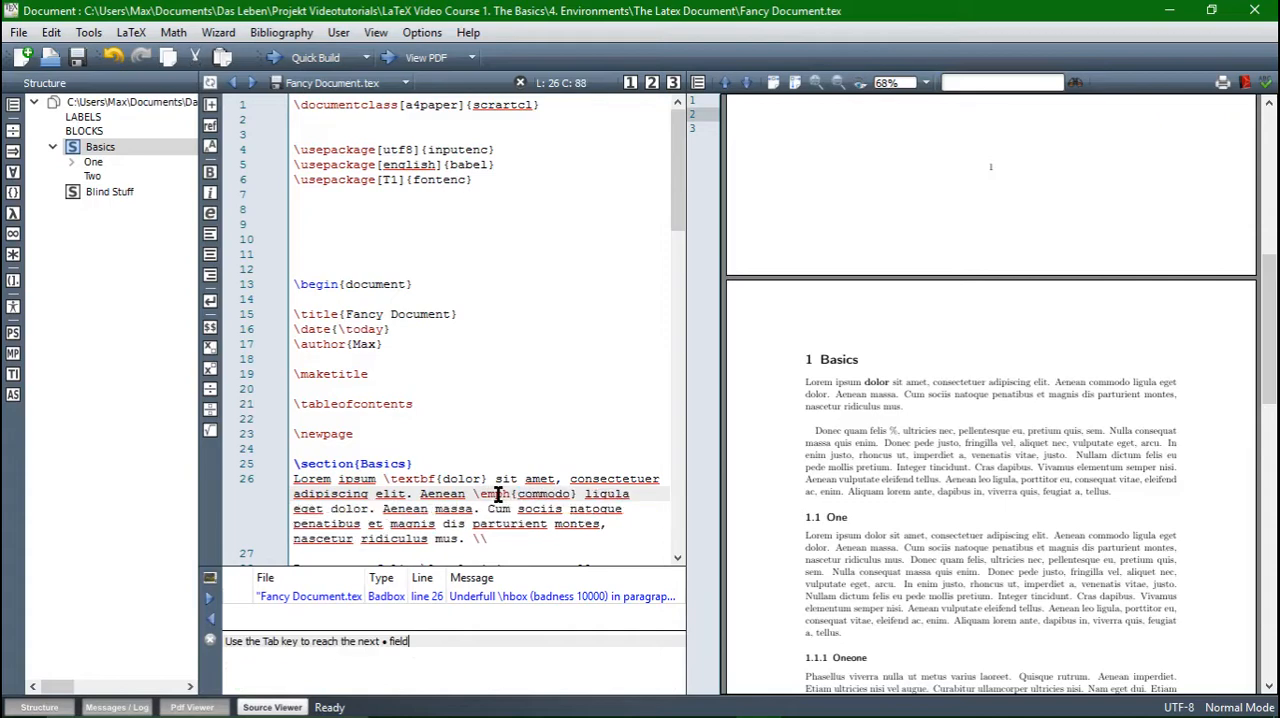
key(F1)
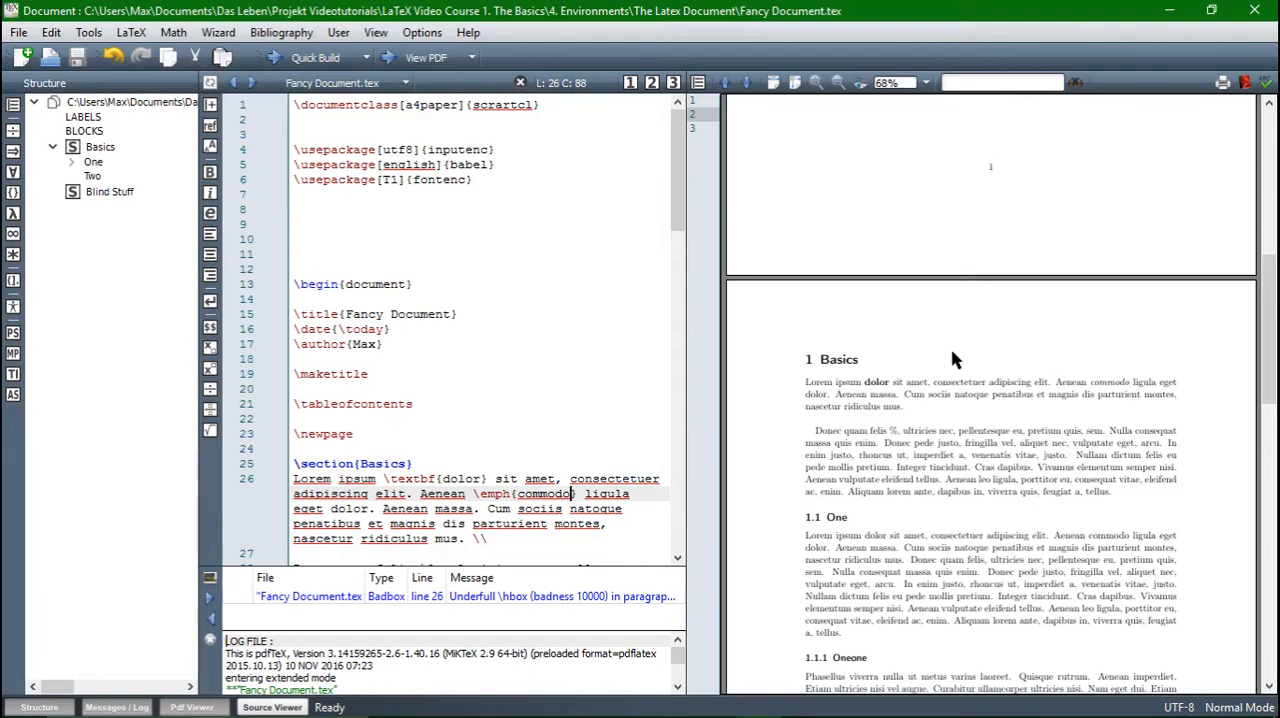
click(457, 105)
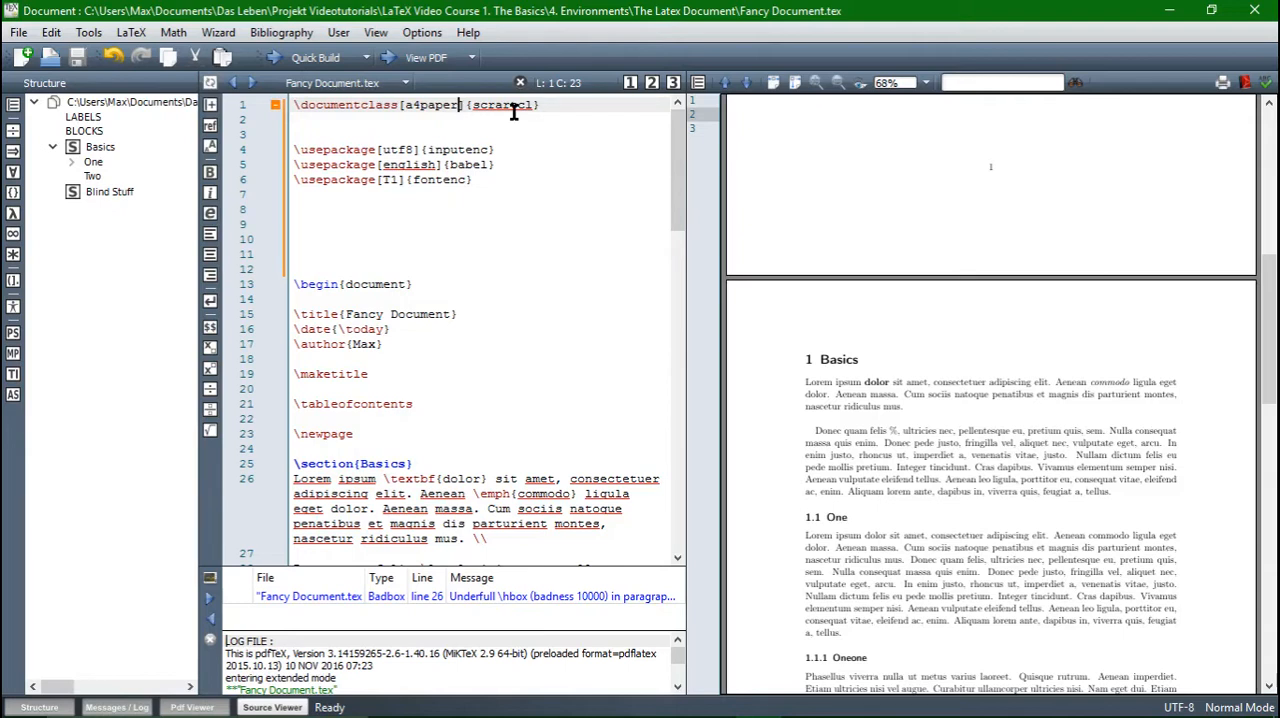
text(, 11)
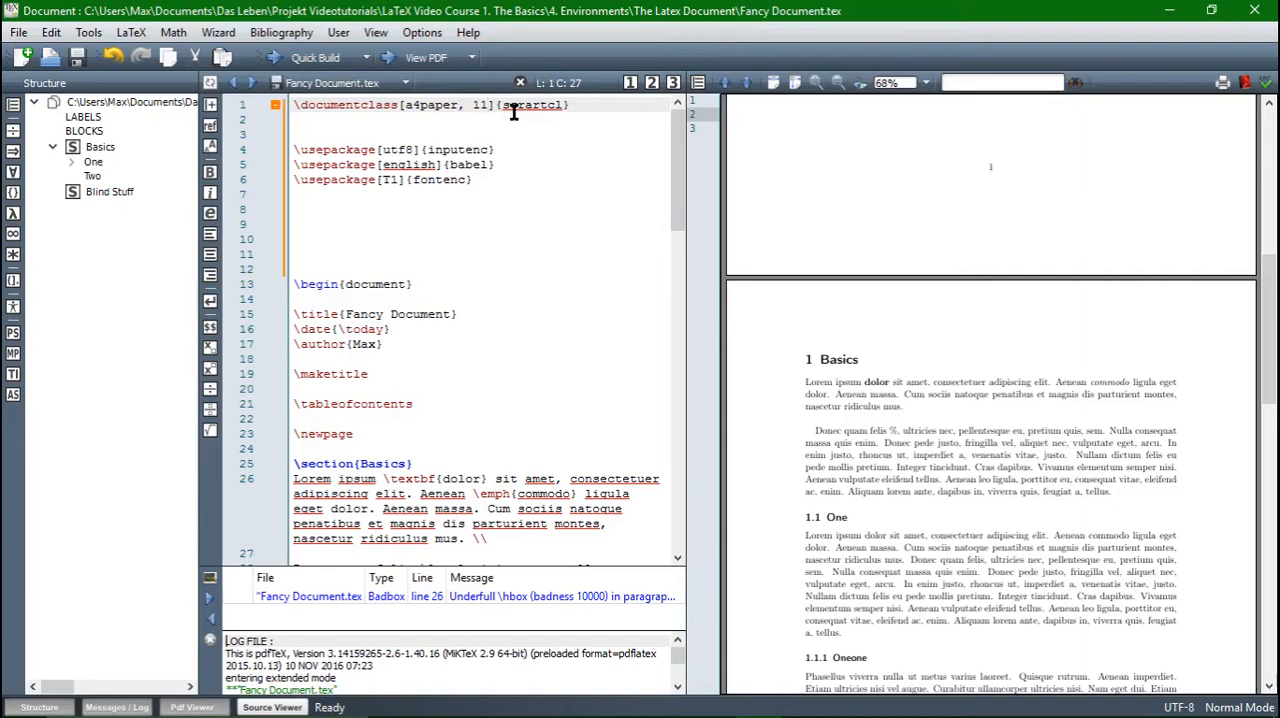
text(pt)
key(F1)
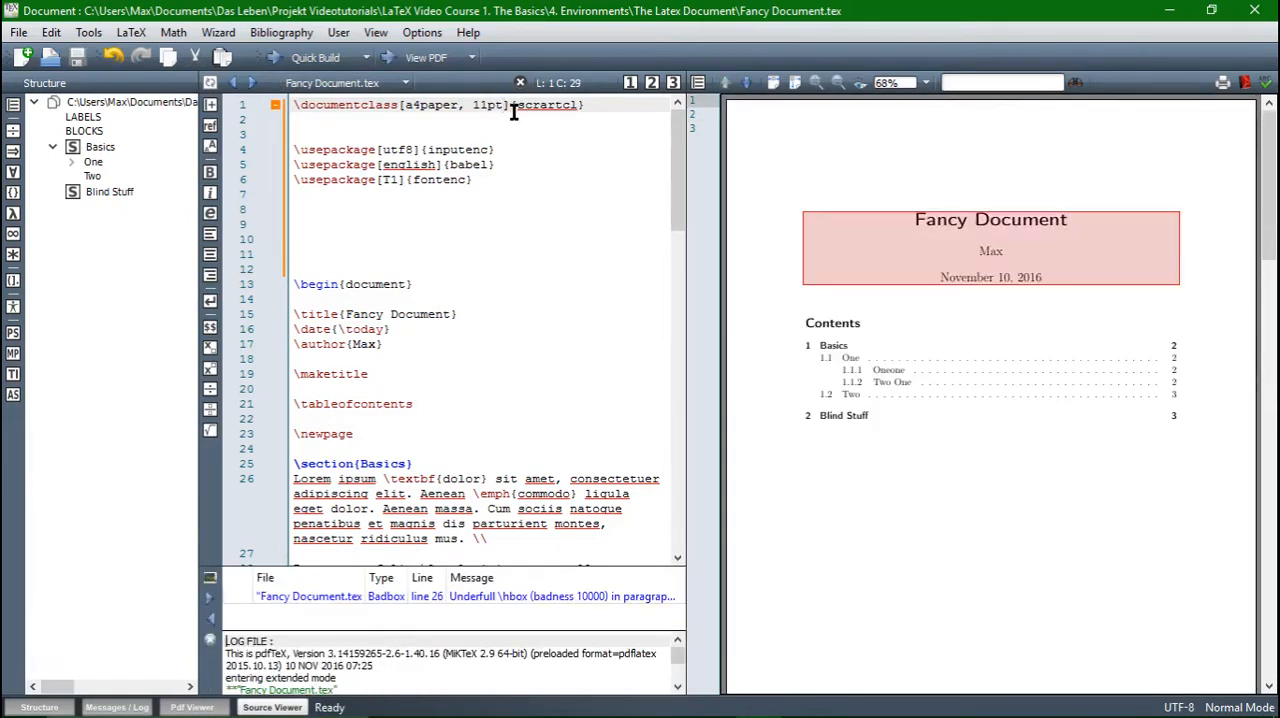
scroll(1138, 427, down, 3)
scroll(1138, 427, down, 3)
scroll(1138, 427, down, 3)
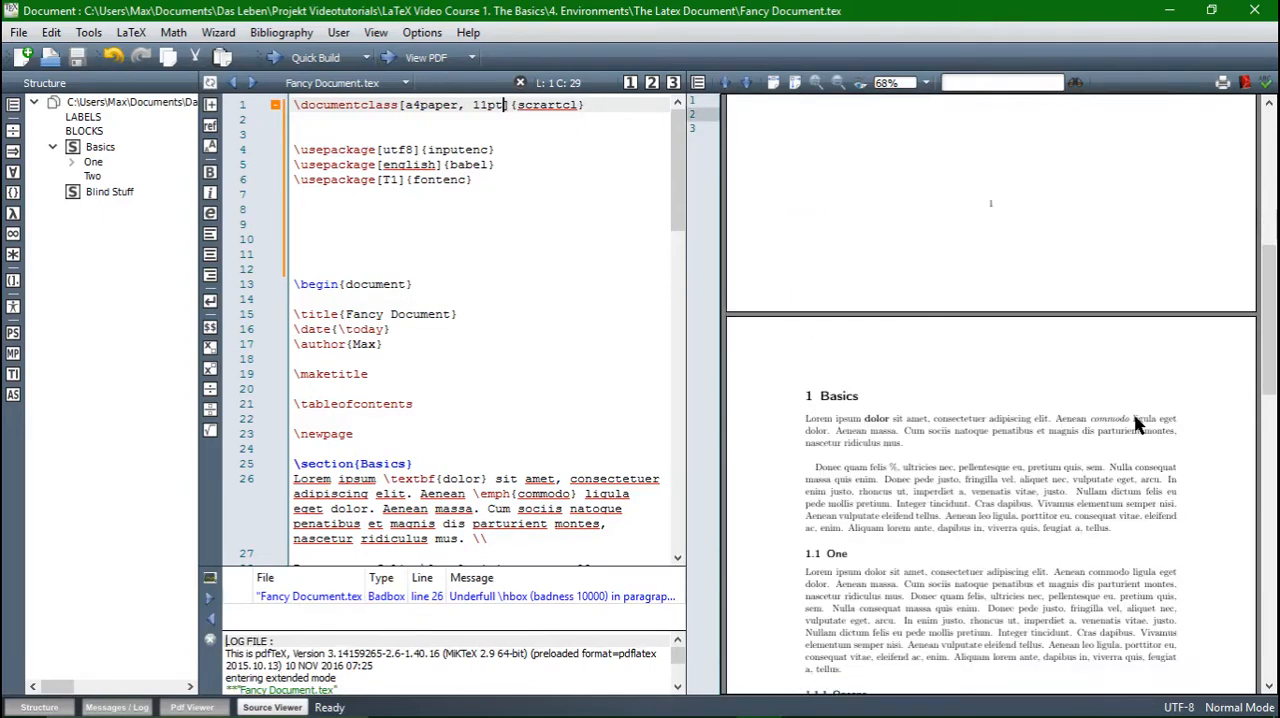
scroll(1138, 427, down, 3)
scroll(1138, 427, up, 3)
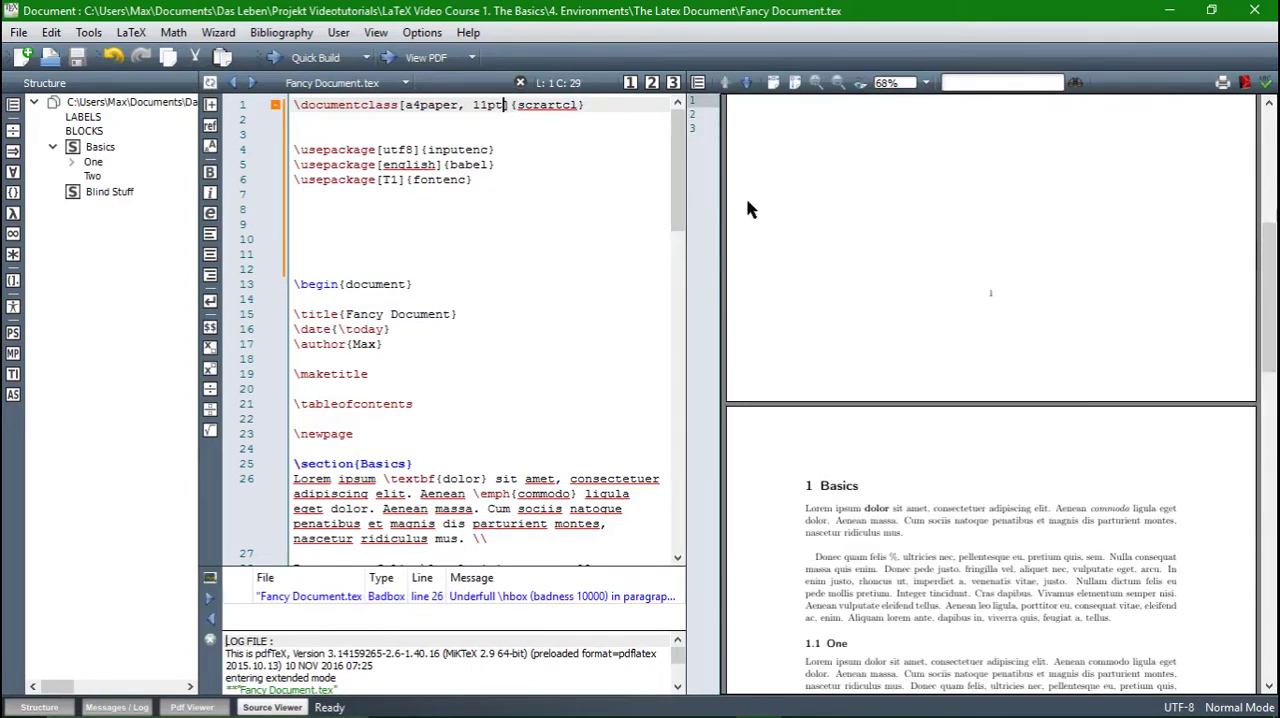
click(488, 104)
key(BackSpace)
text(2)
key(F1)
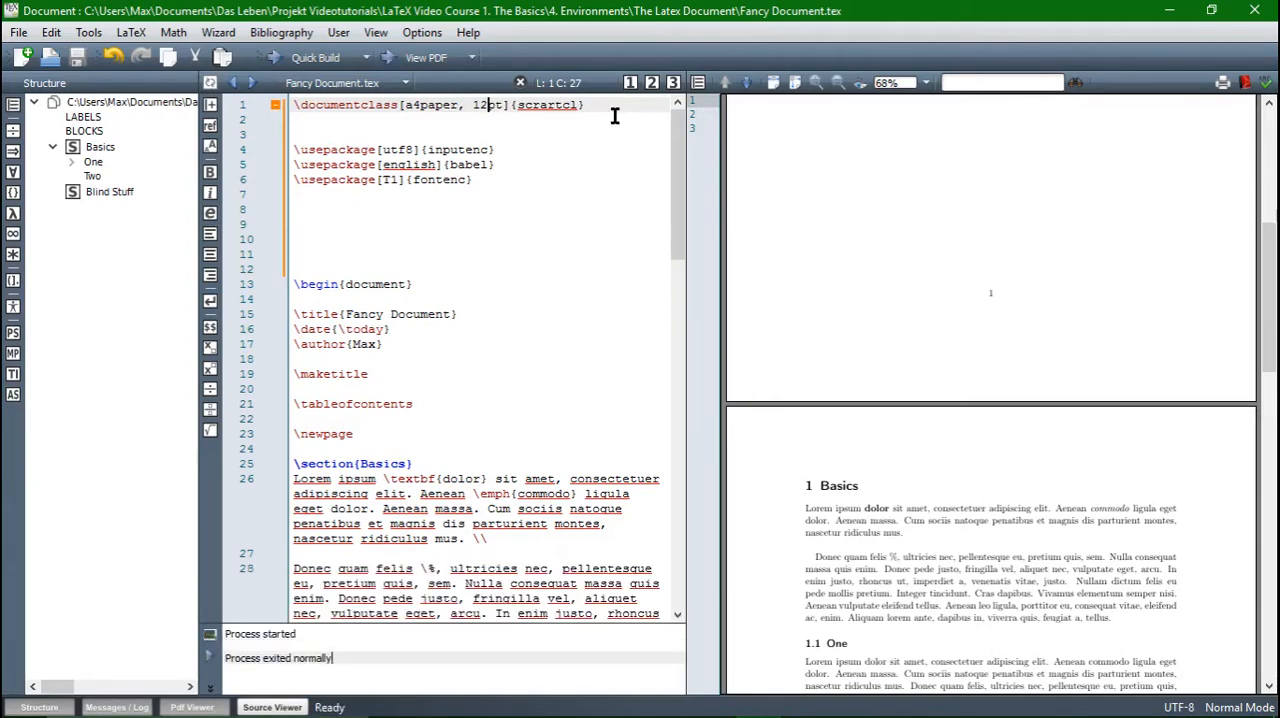
scroll(1190, 466, down, 5)
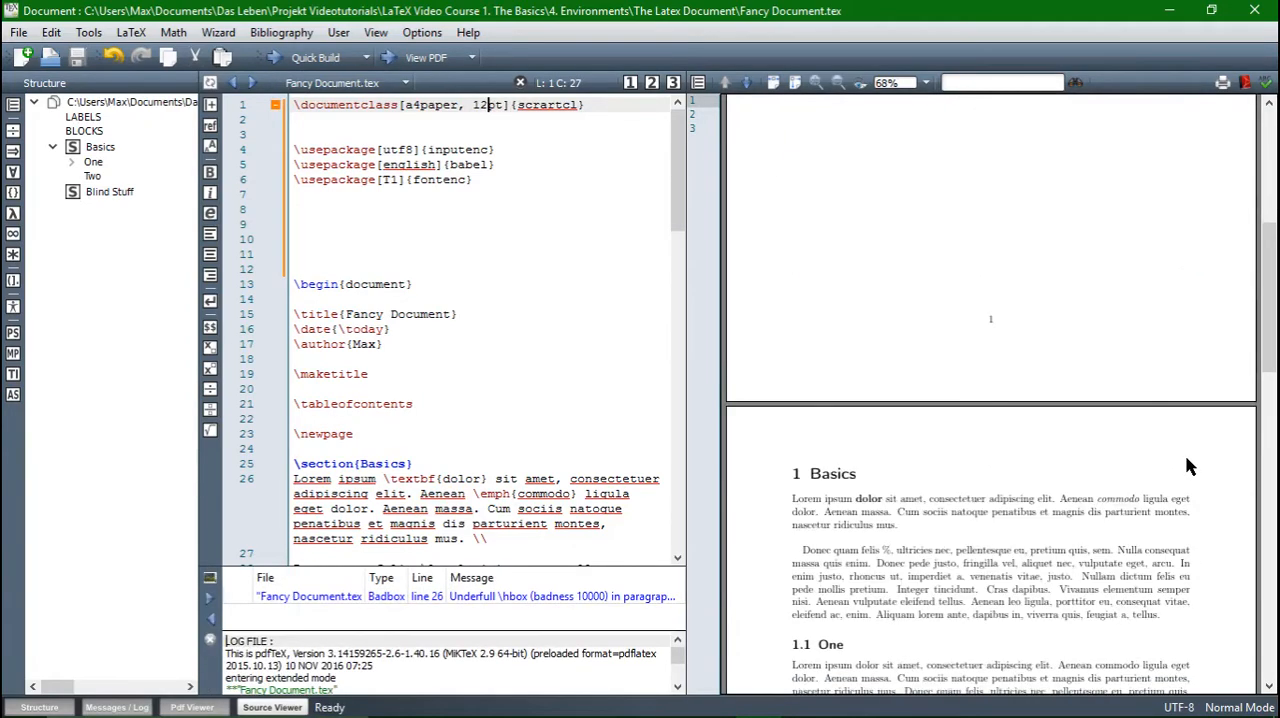
scroll(1190, 466, down, 3)
scroll(1190, 466, up, 2)
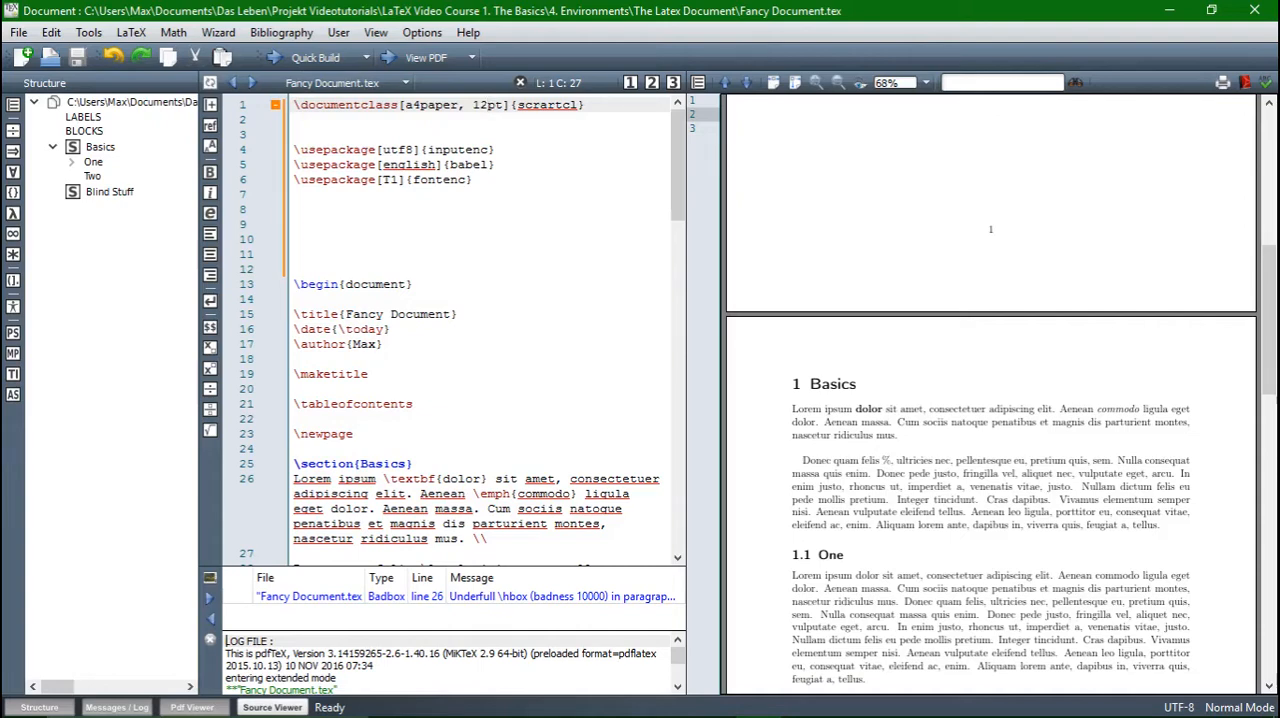
scroll(610, 322, down, 3)
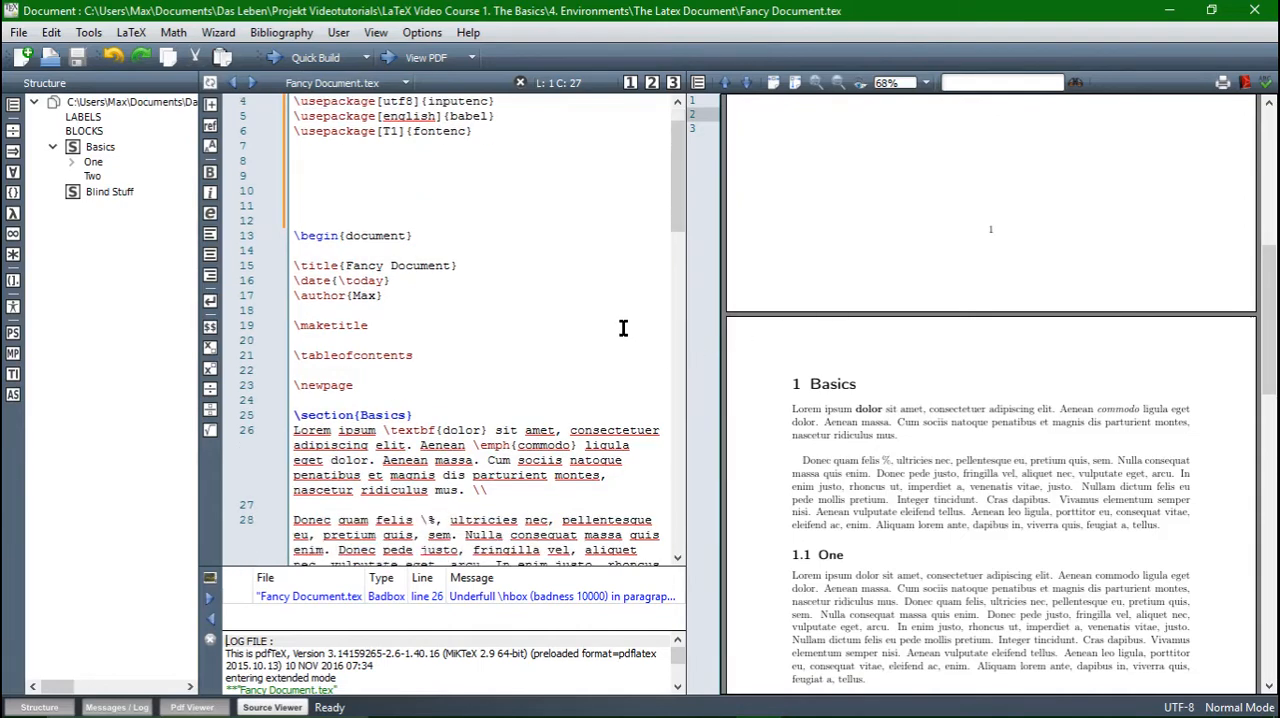
scroll(610, 322, down, 3)
scroll(590, 316, down, 3)
scroll(580, 315, down, 3)
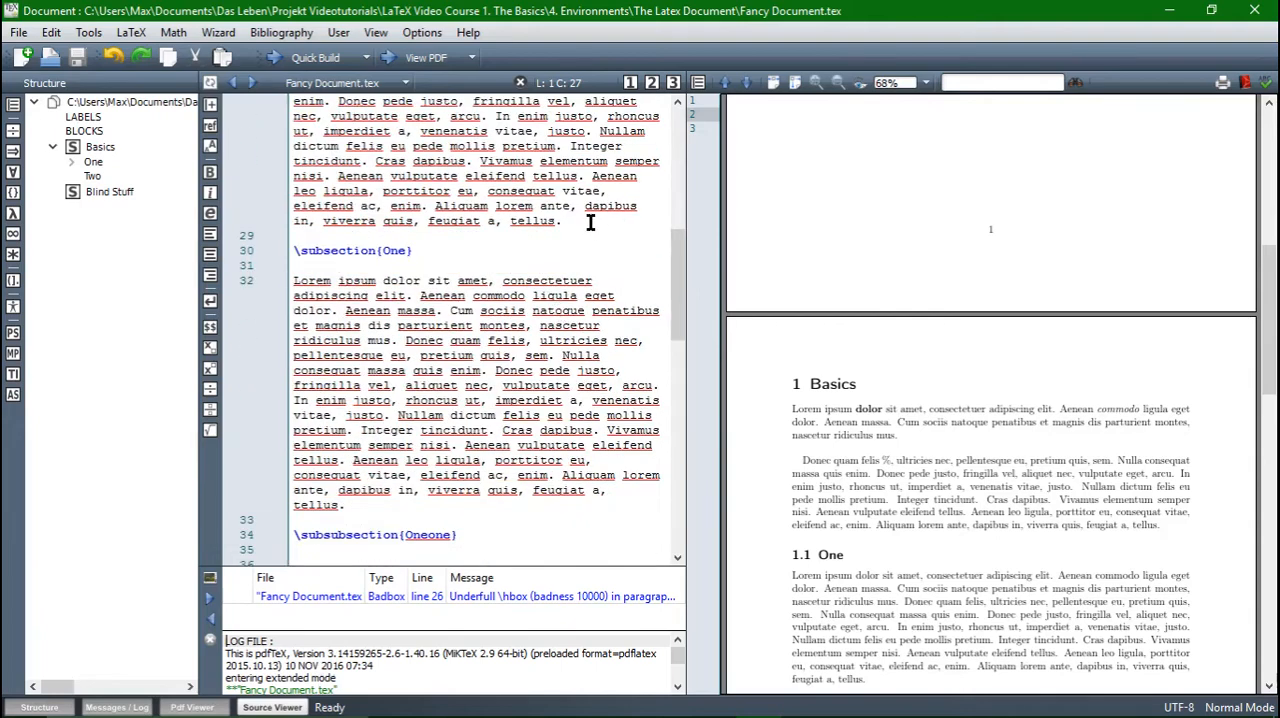
Step: Paste the \tiny through \normalsize Section One lines on blank lines before subsection One
click(592, 222)
key(Return)
key(Return)
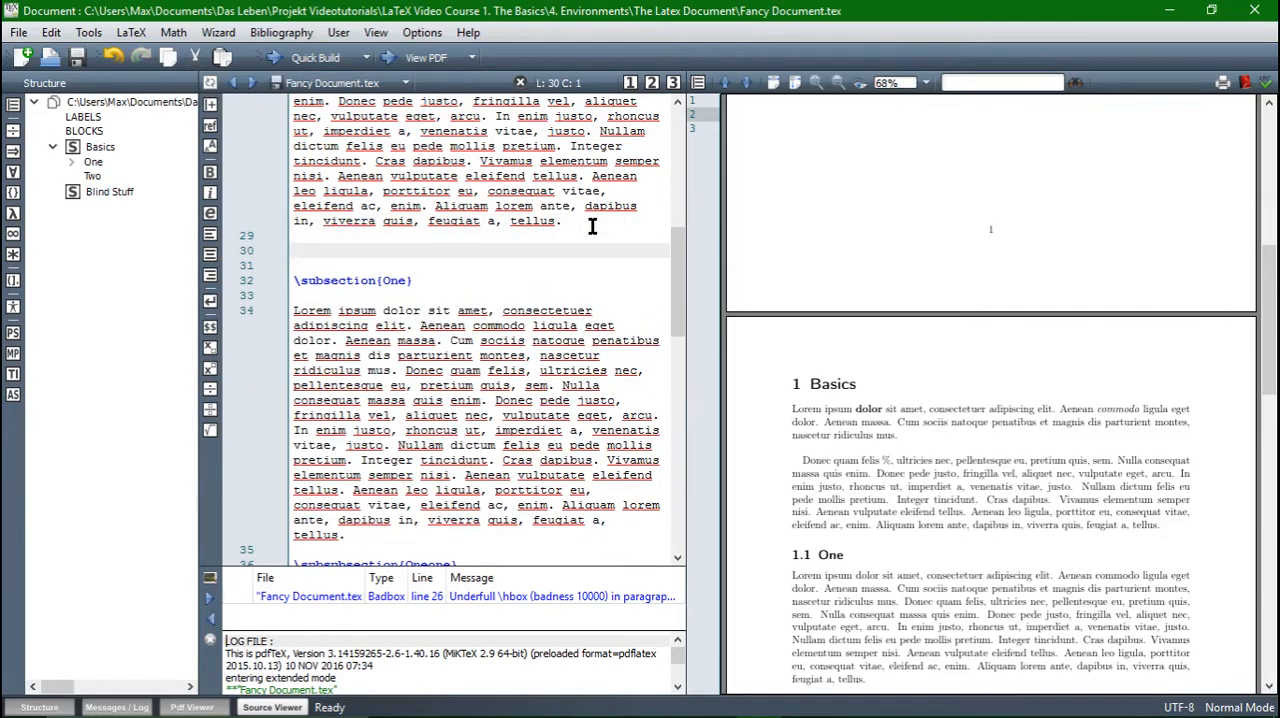
text(\tiny{Section One}  \small{Section One}  \large{Section One}  \Large{Section One}  \LARGE{Section One}  \huge{Section One}  \normalsize{Section One})
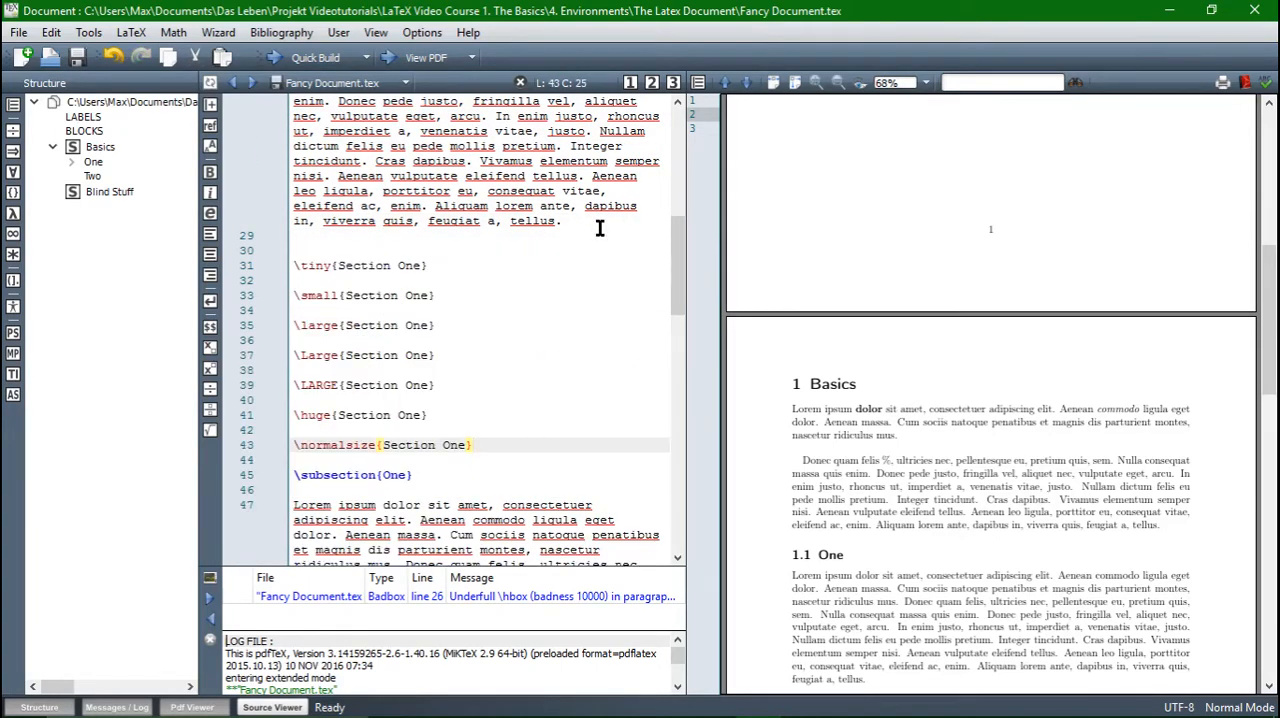
scroll(440, 256, down, 1)
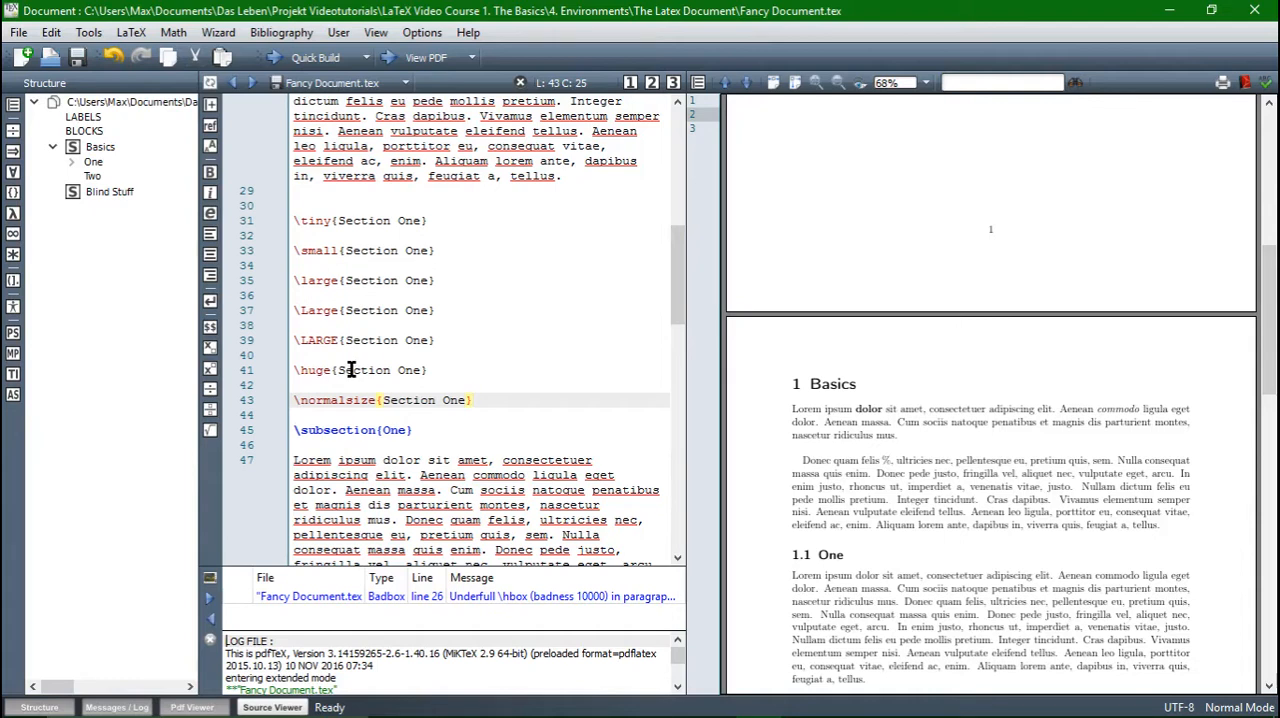
click(326, 400)
click(491, 400)
Step: Run Quick Build so the PDF shows Section One at each font size
key(F1)
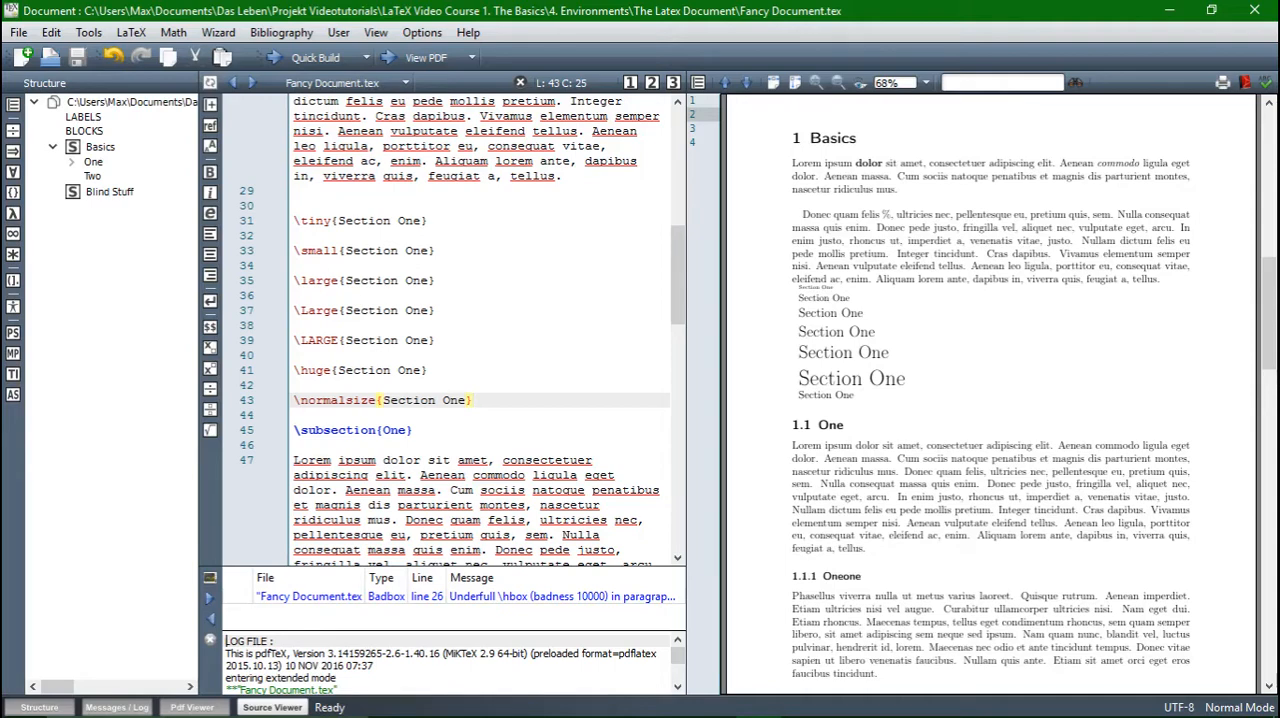
scroll(1070, 350, up, 5)
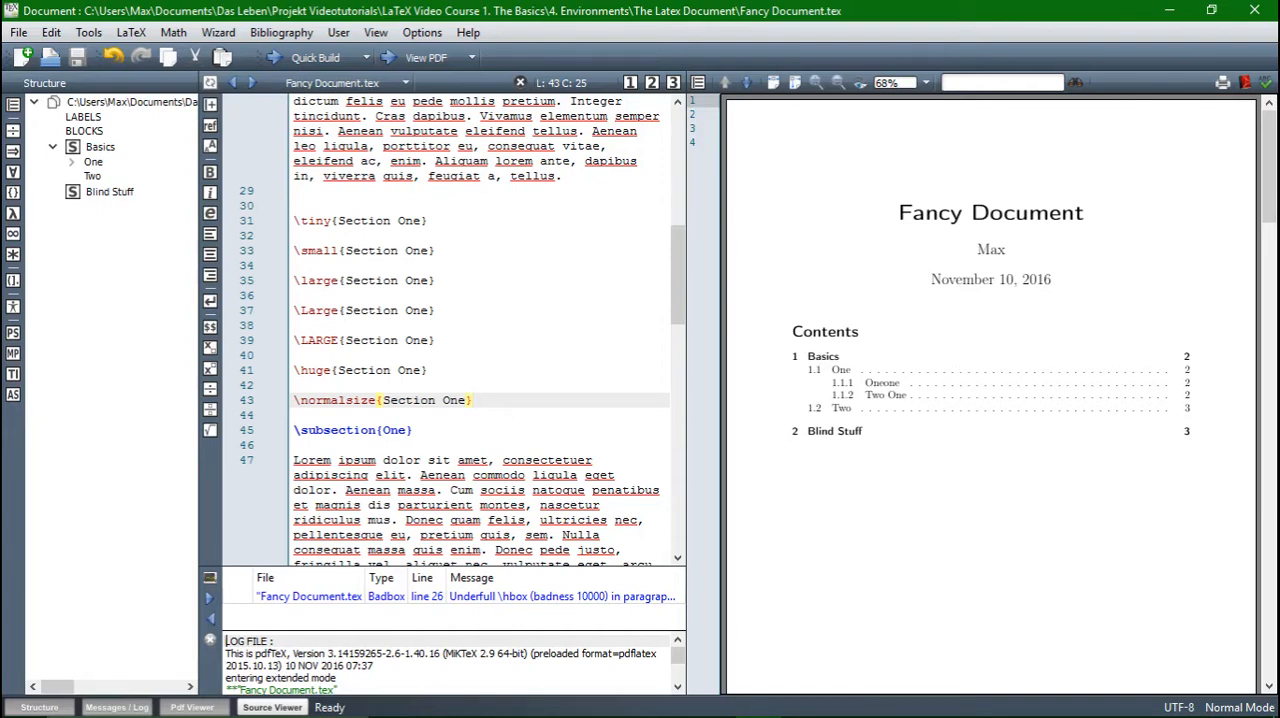
scroll(480, 350, down, 1)
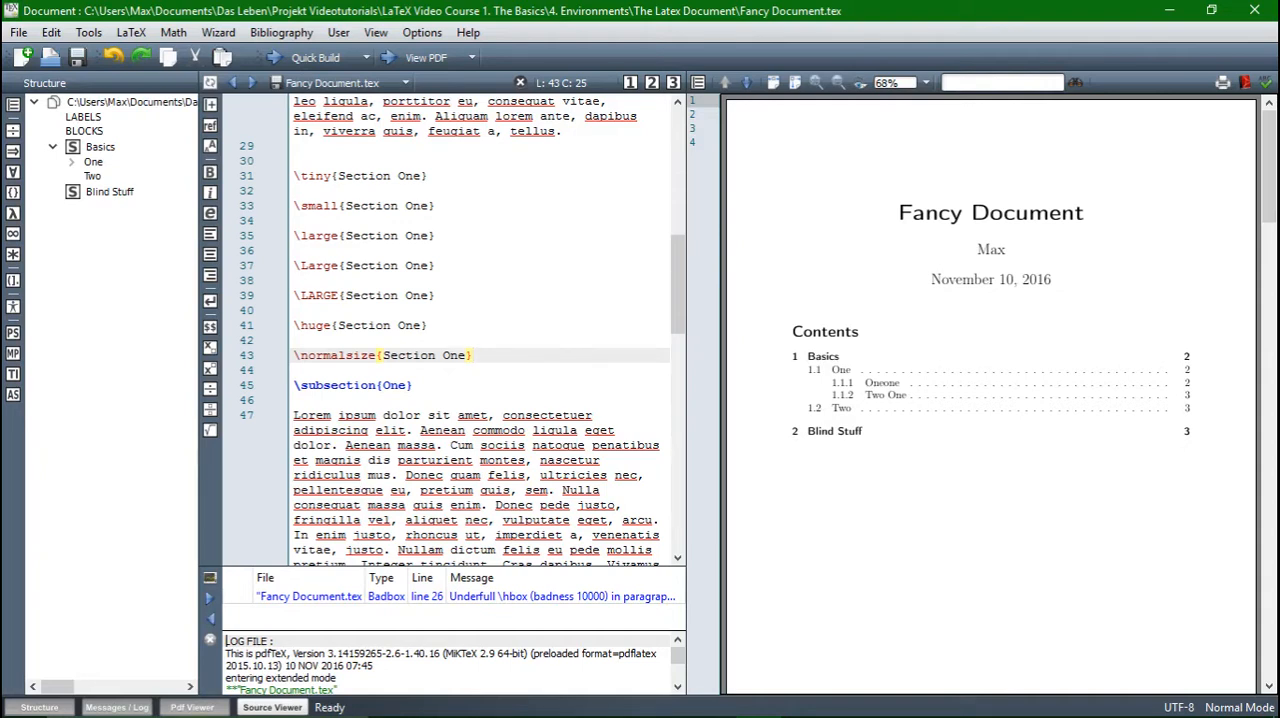
Step: Add \textsc{Section One} on a new line and compile to preview the small caps
key(Return)
key(Return)
text(\tex)
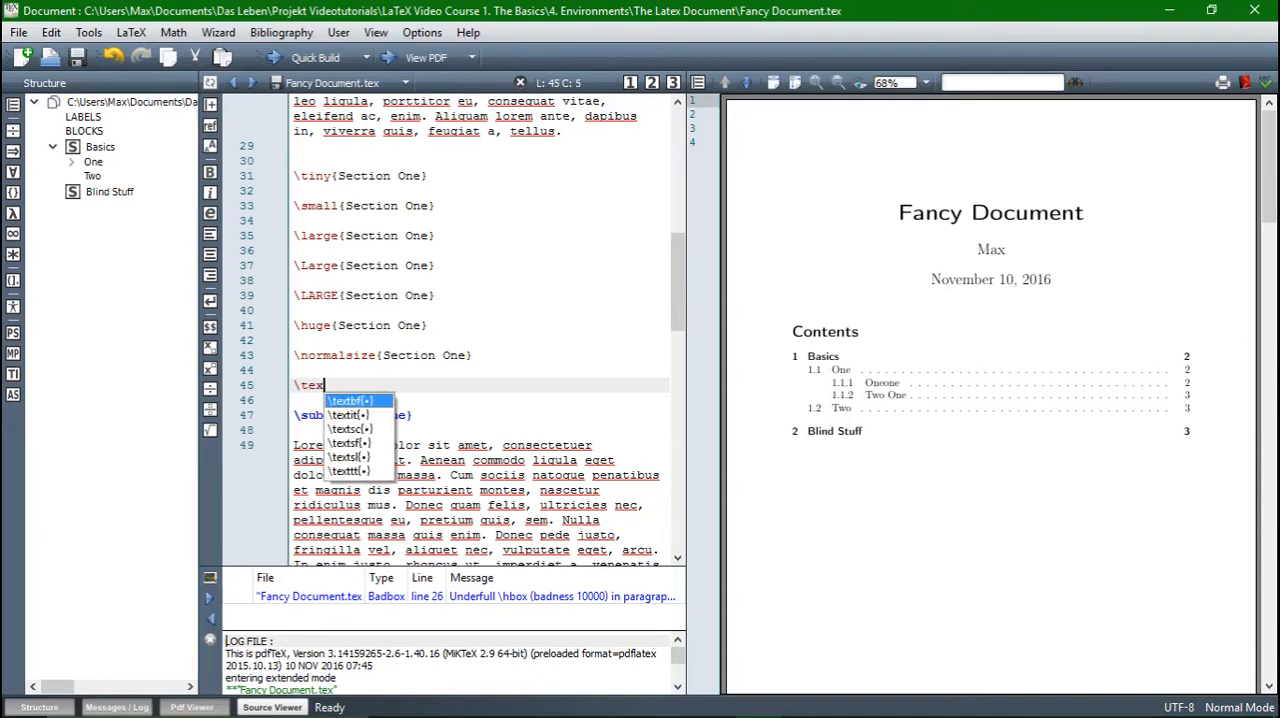
key(Down)
key(Down)
key(Return)
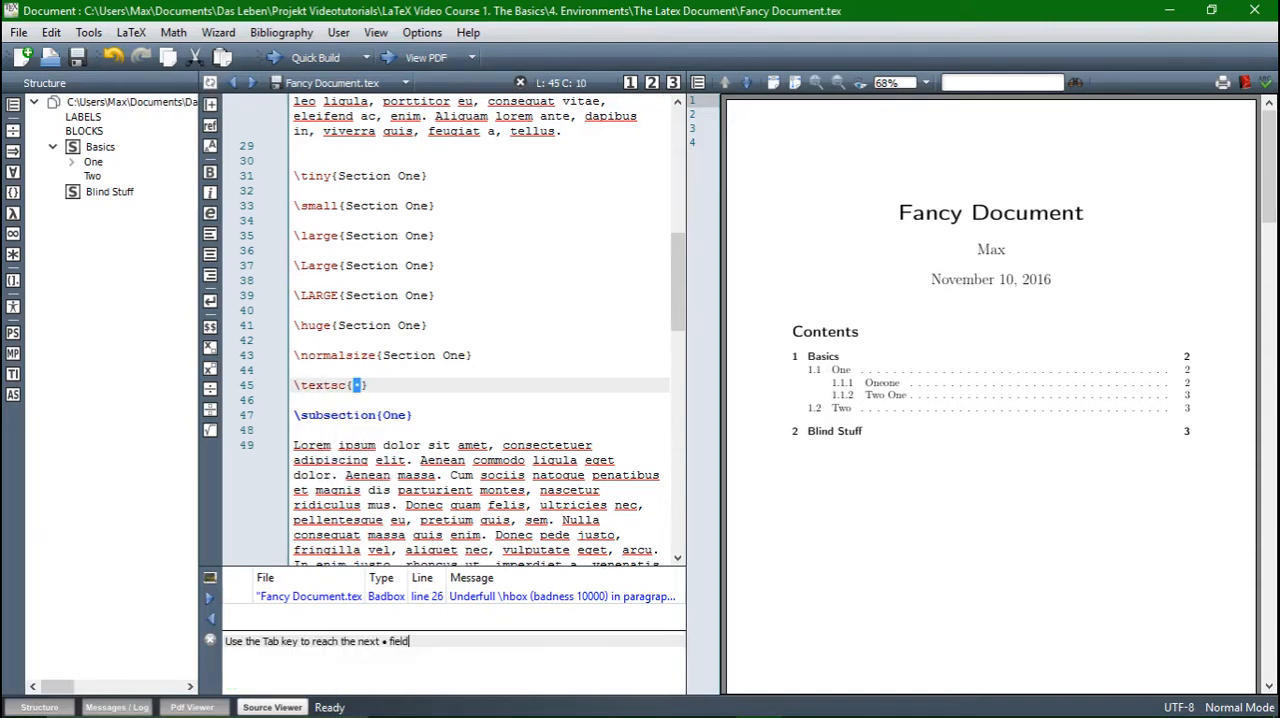
text(Section One)
key(F1)
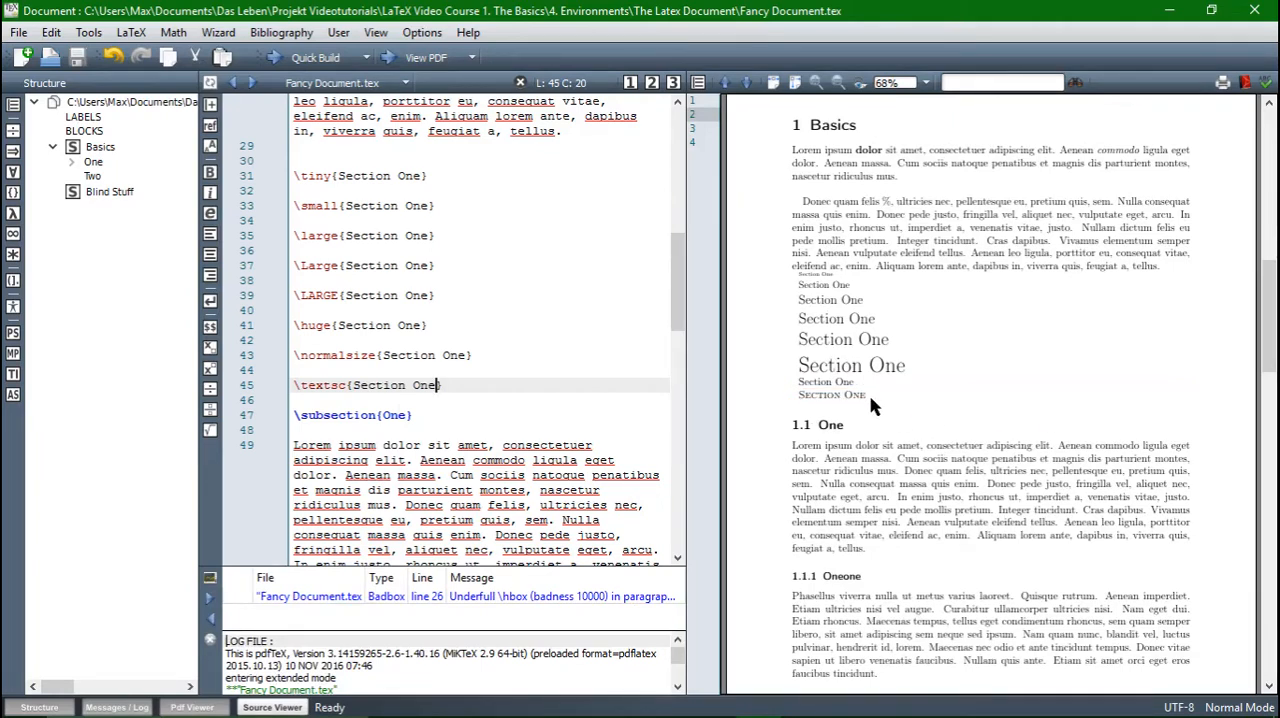
Step: Nest \textbf{Section One} inside the \textsc and recompile for bold small caps
key(BackSpace)
key(BackSpace)
key(BackSpace)
key(BackSpace)
key(BackSpace)
key(BackSpace)
key(BackSpace)
key(BackSpace)
key(BackSpace)
text(S)
key(BackSpace)
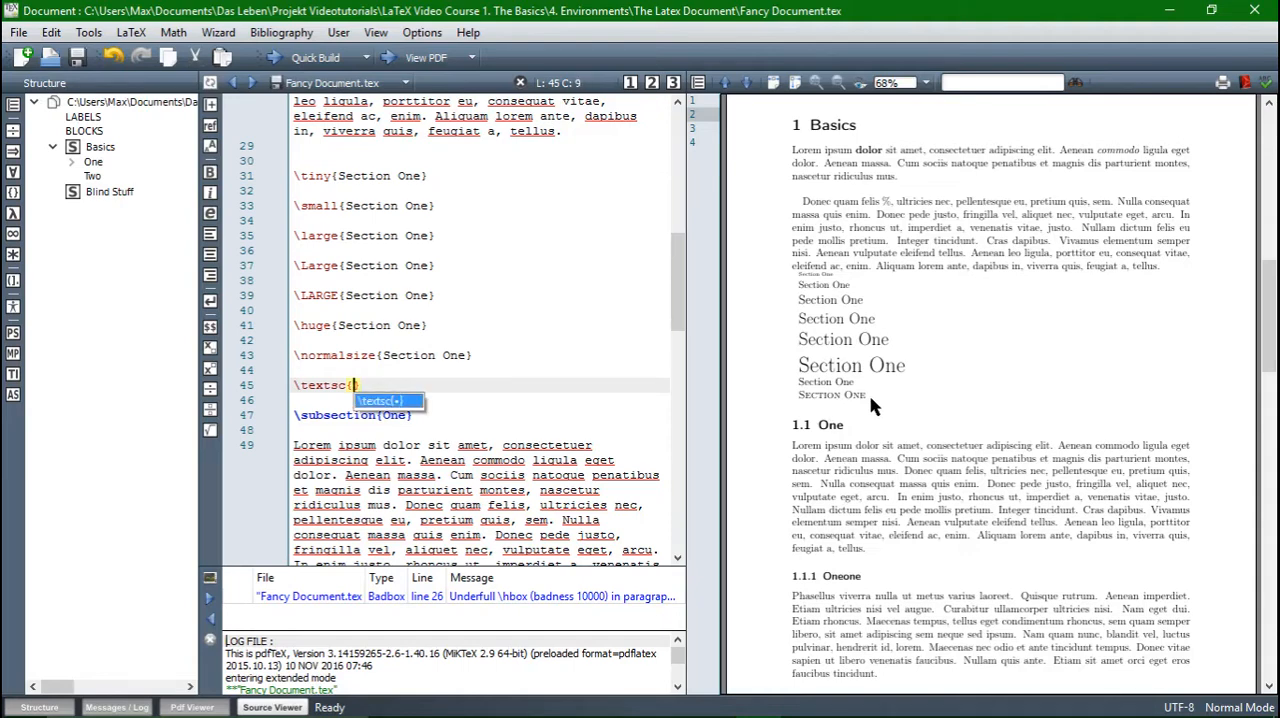
text(\)
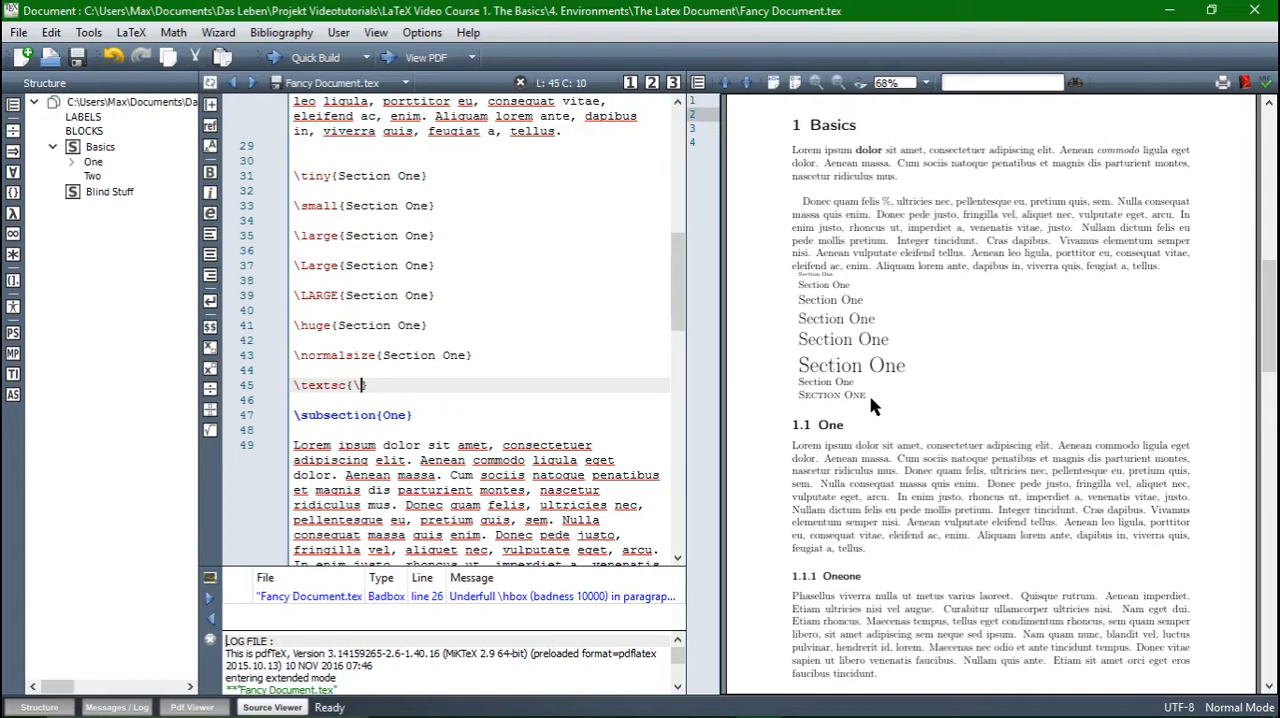
text(text)
key(Return)
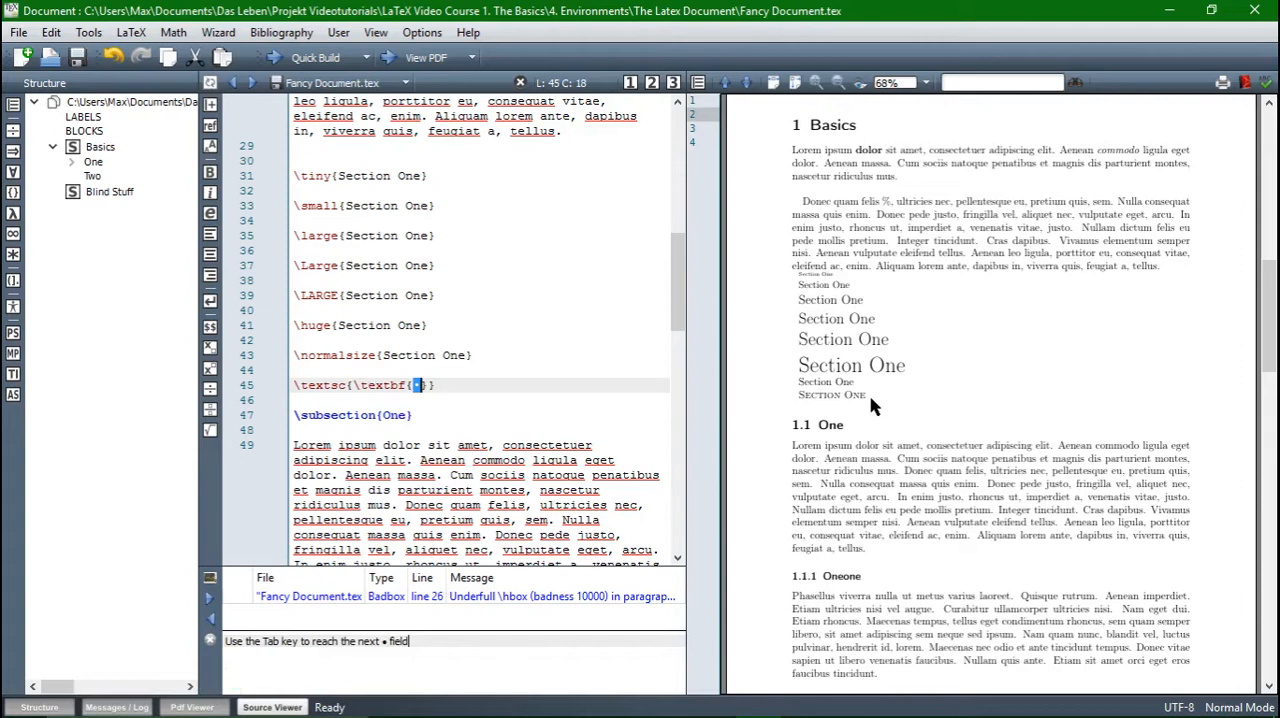
text(Section One)
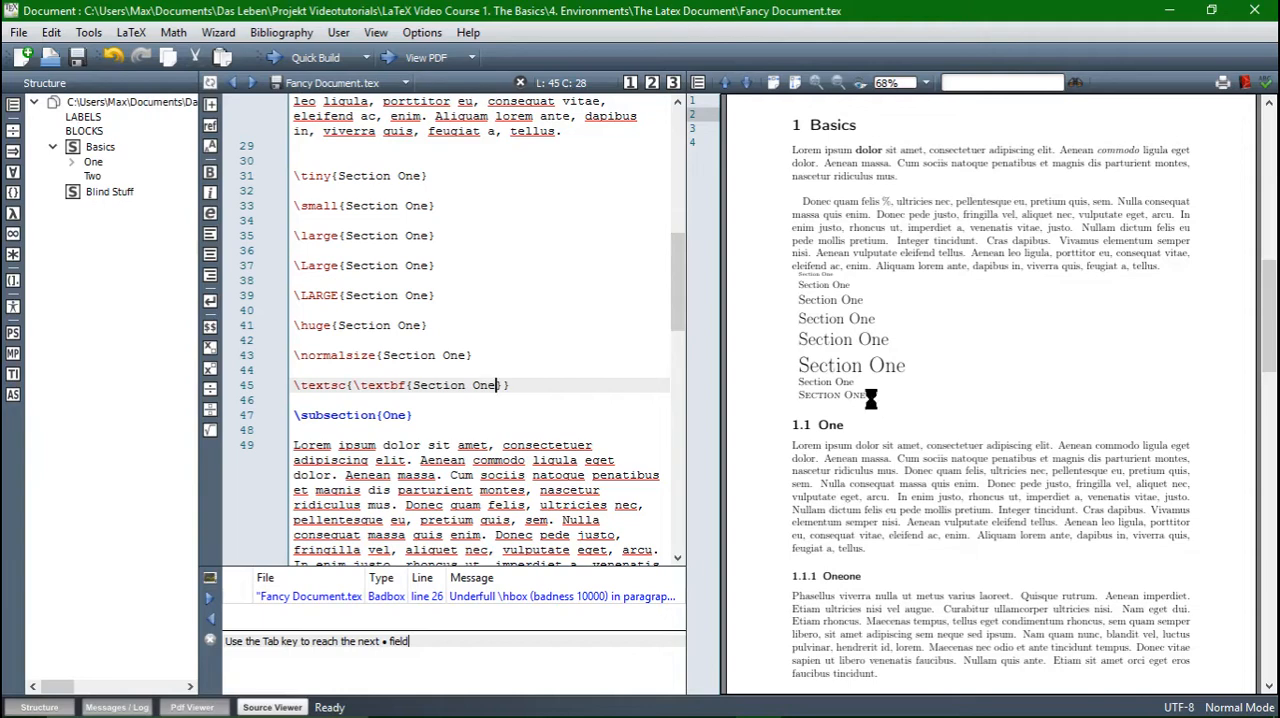
key(F1)
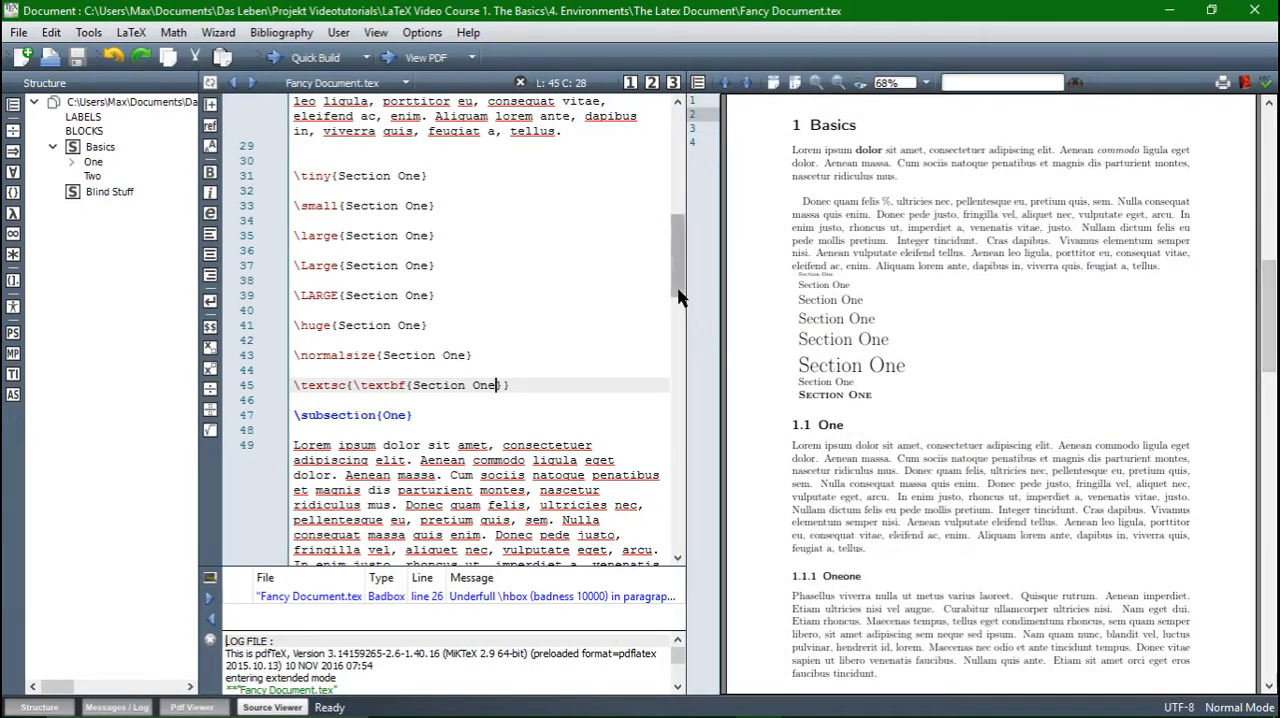
drag(683, 300, 680, 210)
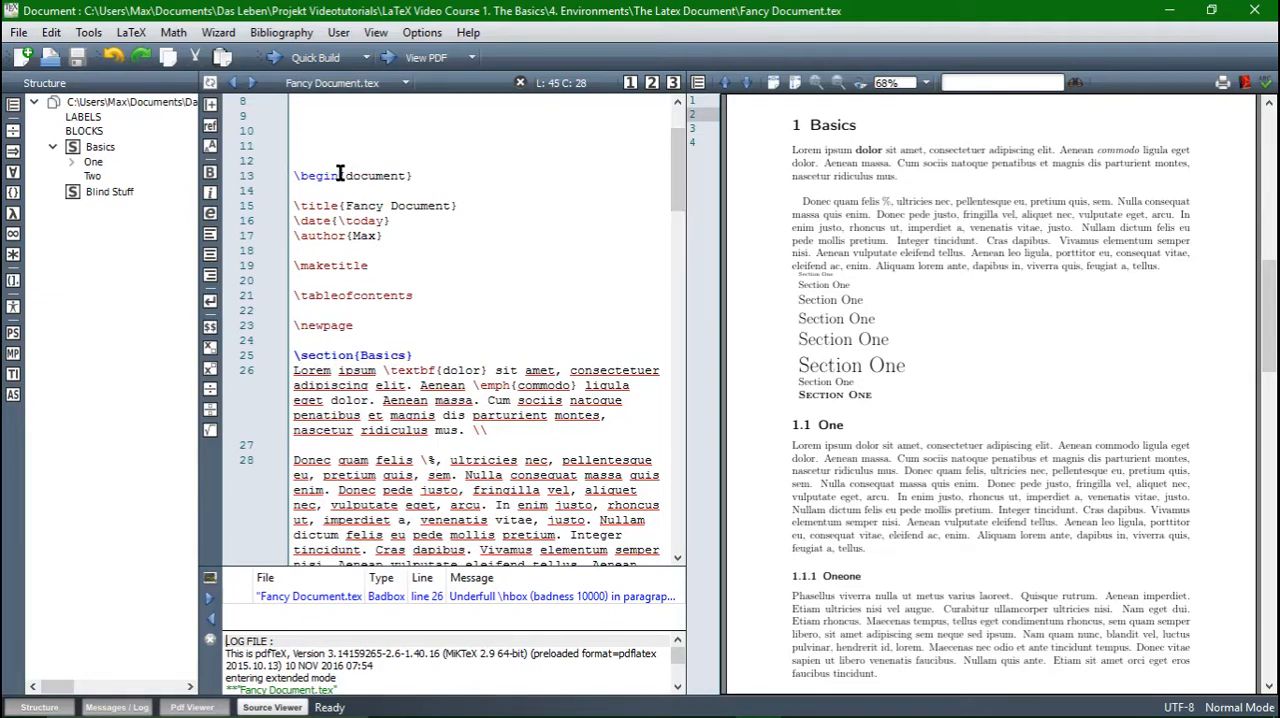
scroll(410, 225, down, 1)
mouse_move(680, 180)
mouse_down()
mouse_move(705, 537)
mouse_move(665, 212)
mouse_move(676, 160)
mouse_up()
scroll(506, 160, up, 2)
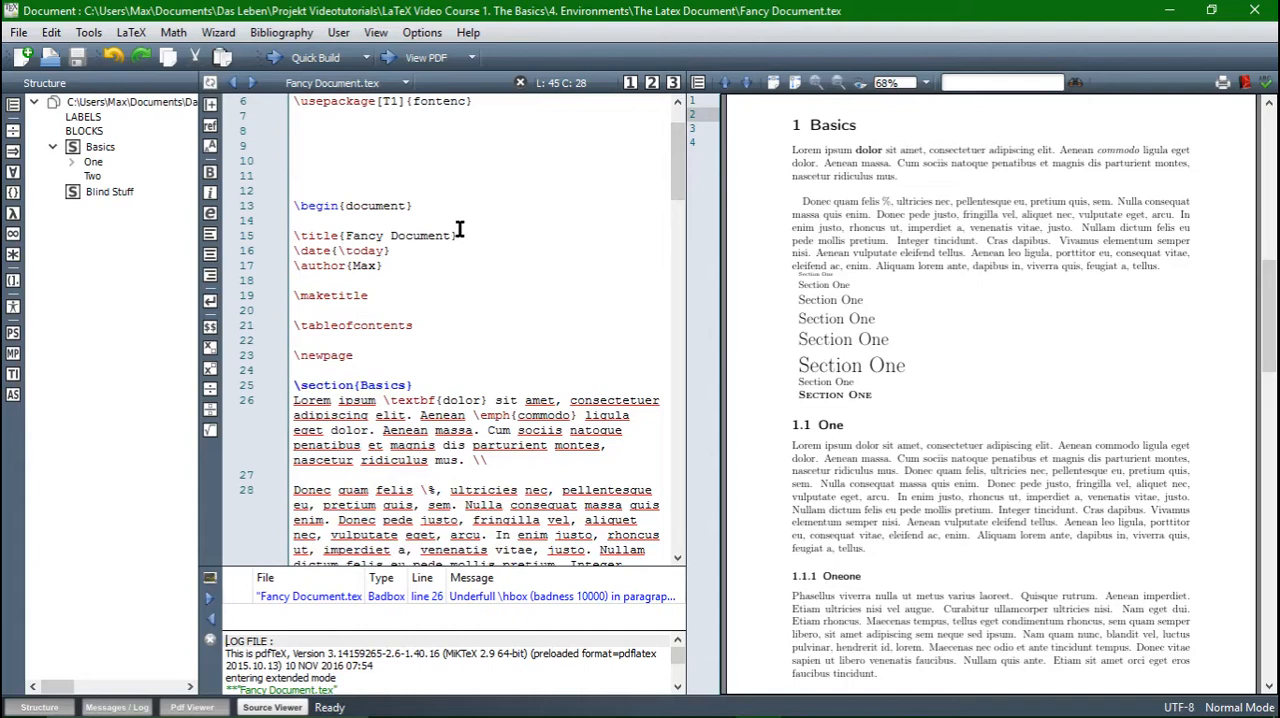
scroll(458, 230, down, 3)
scroll(480, 300, down, 3)
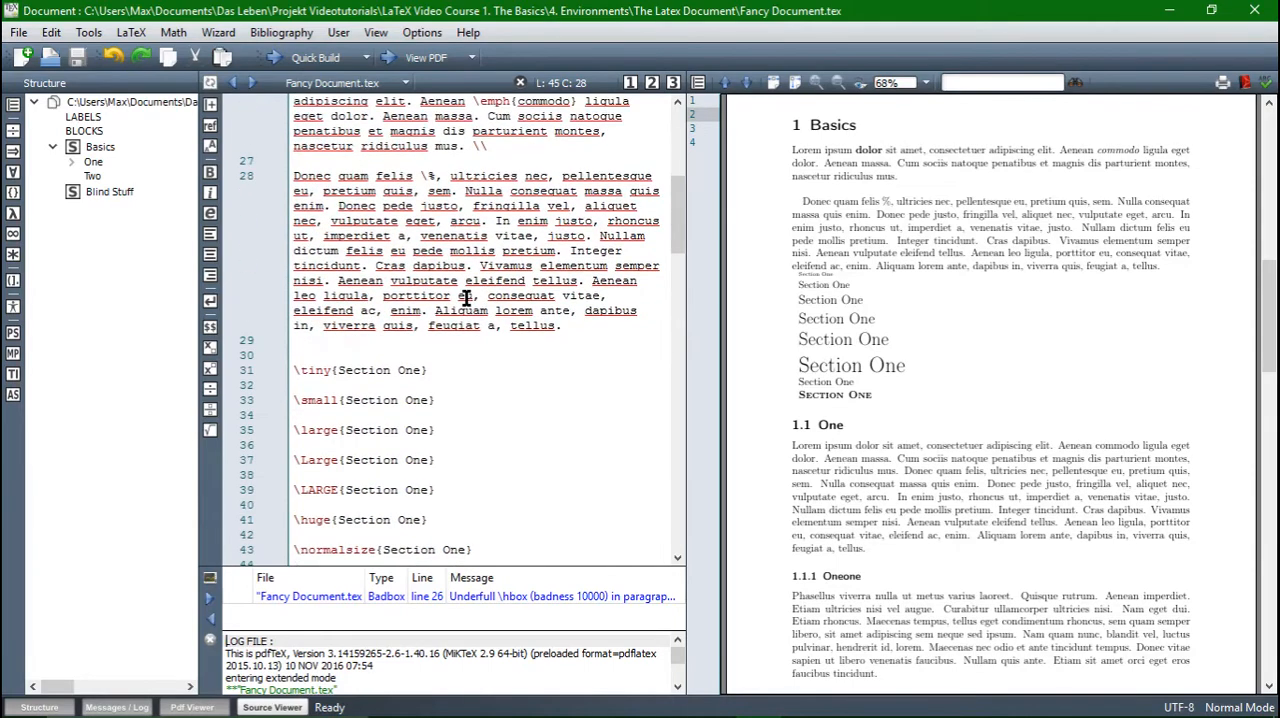
scroll(490, 318, down, 2)
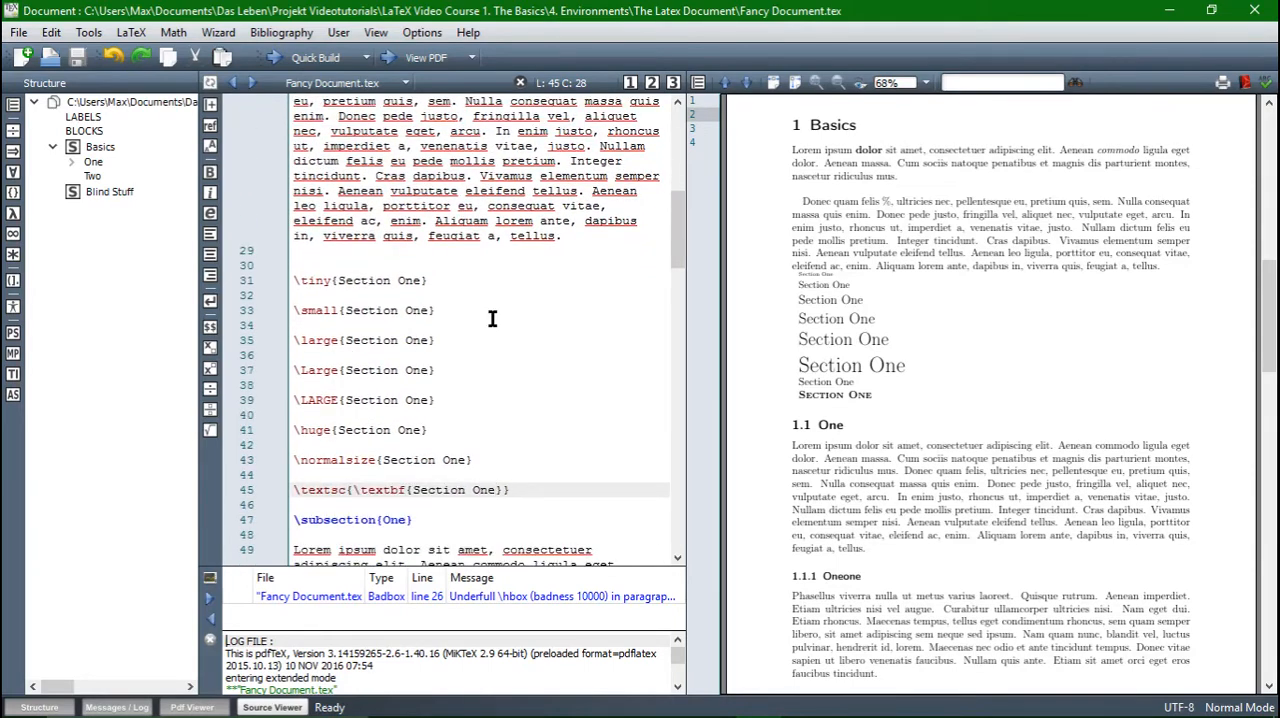
scroll(490, 318, down, 2)
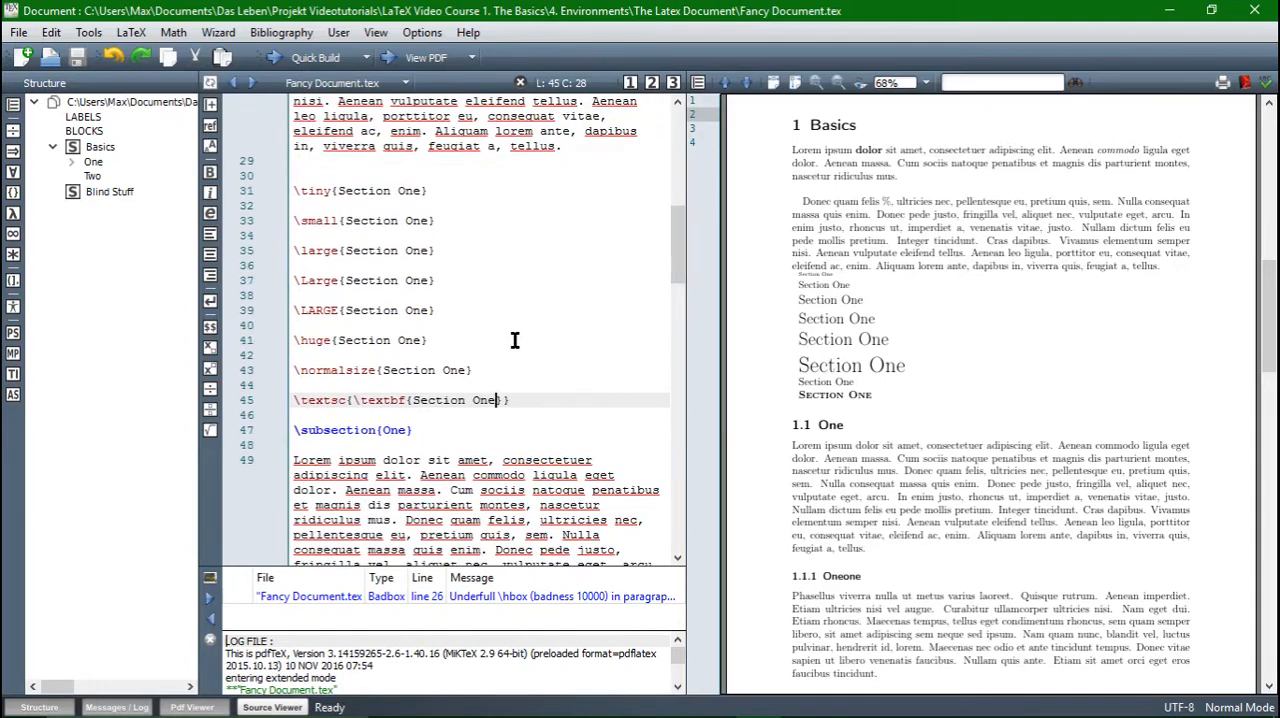
scroll(510, 335, down, 2)
scroll(516, 342, down, 3)
scroll(516, 342, down, 1)
mouse_move(296, 236)
mouse_down()
mouse_move(498, 472)
mouse_move(486, 455)
mouse_up()
key(ctrl+c)
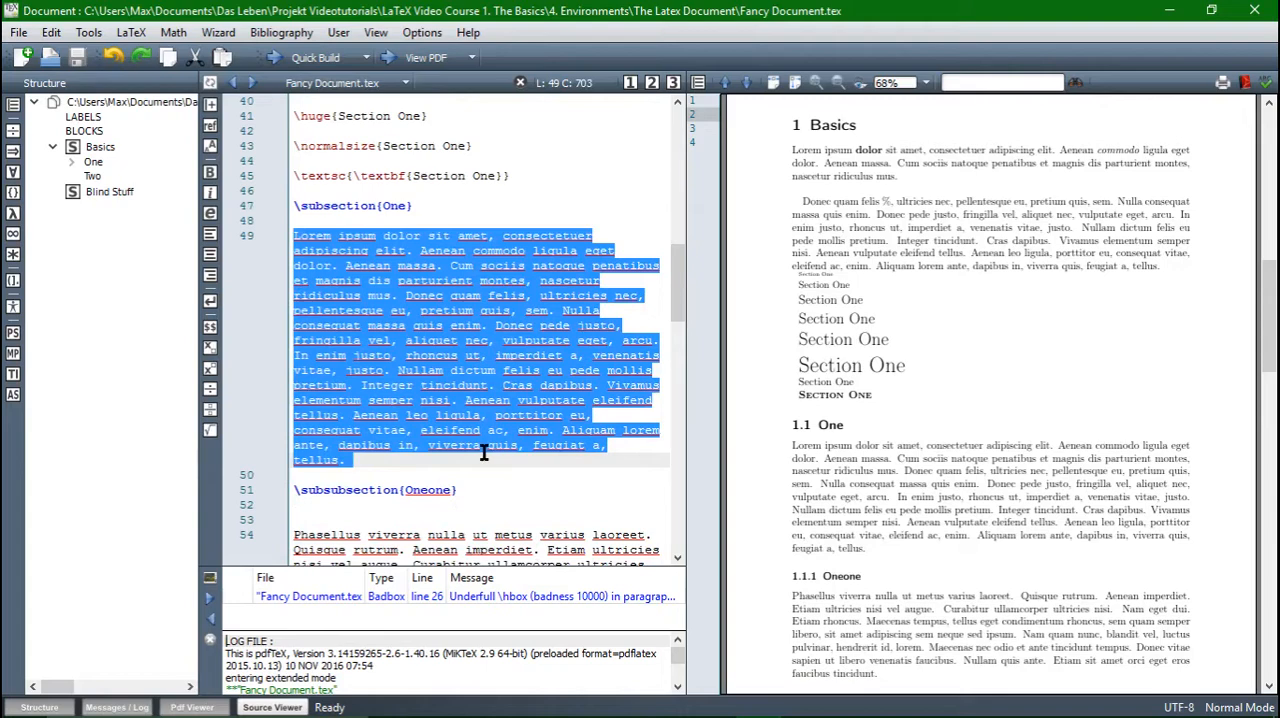
click(441, 458)
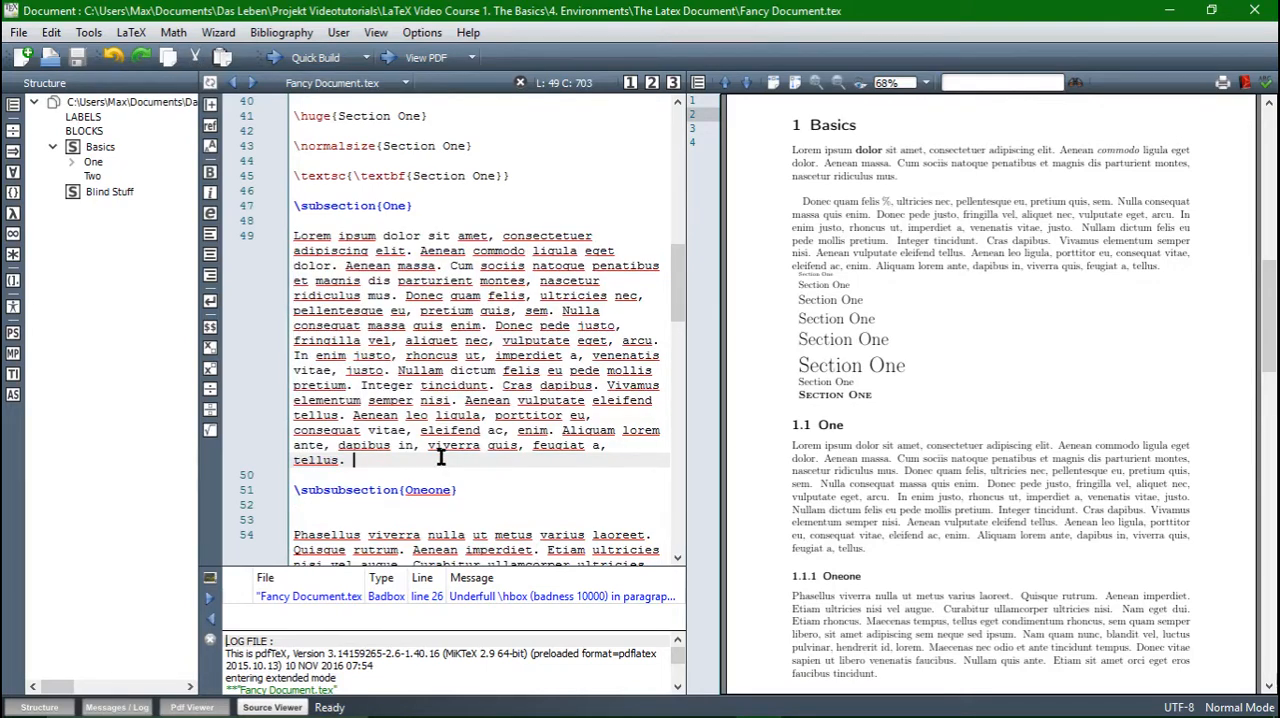
scroll(441, 458, up, 3)
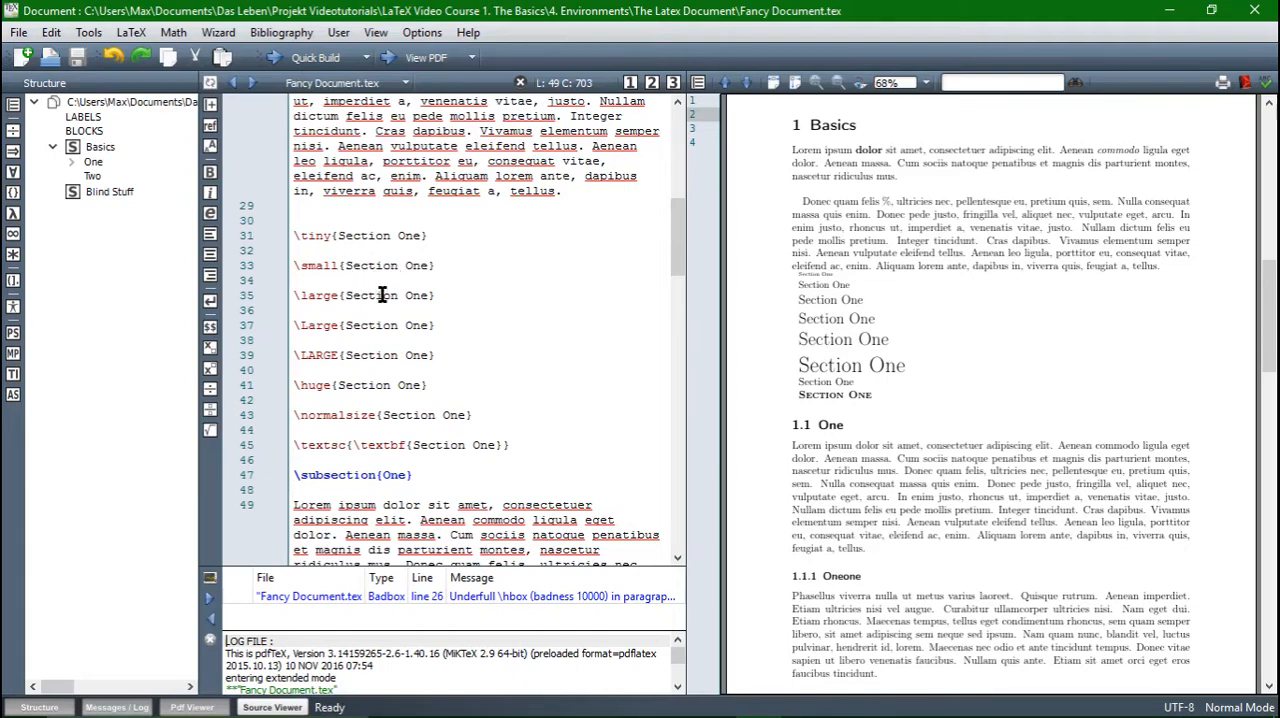
scroll(380, 295, down, 3)
scroll(381, 295, down, 4)
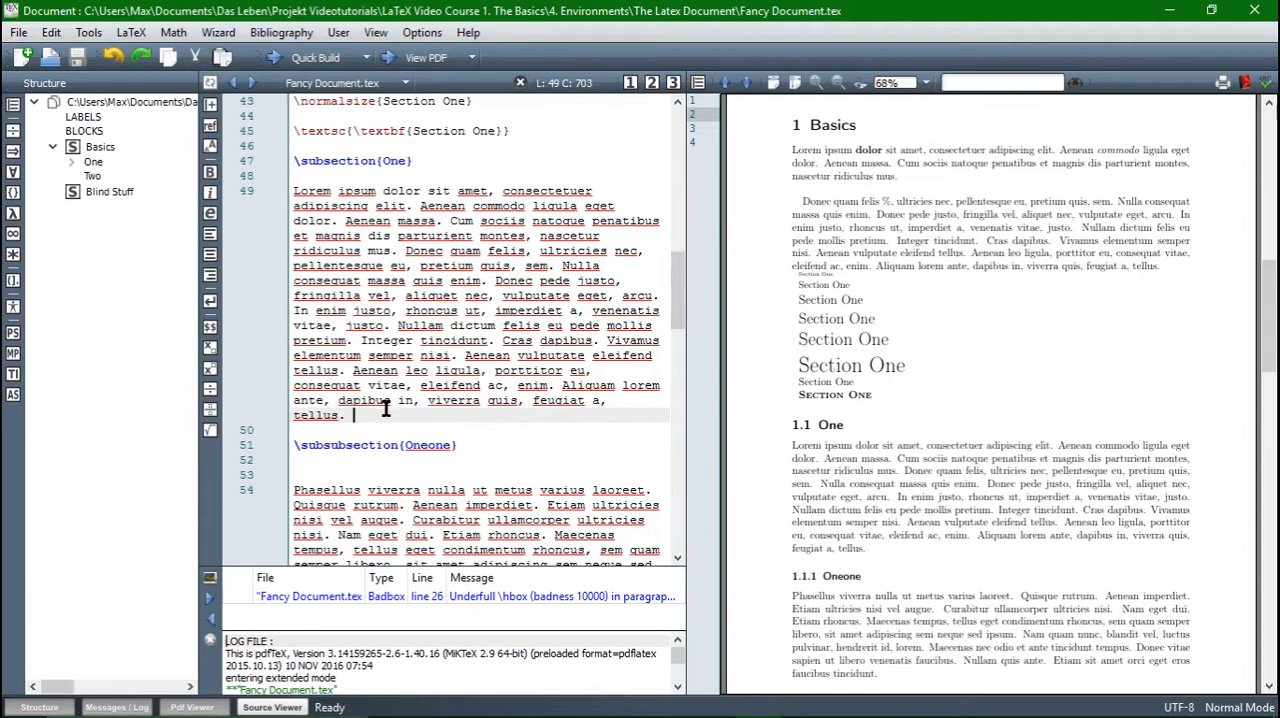
Step: Add a small environment wrapping a pasted Lorem ipsum paragraph and recompile
key(Return)
key(Return)
text(\begi)
key(Return)
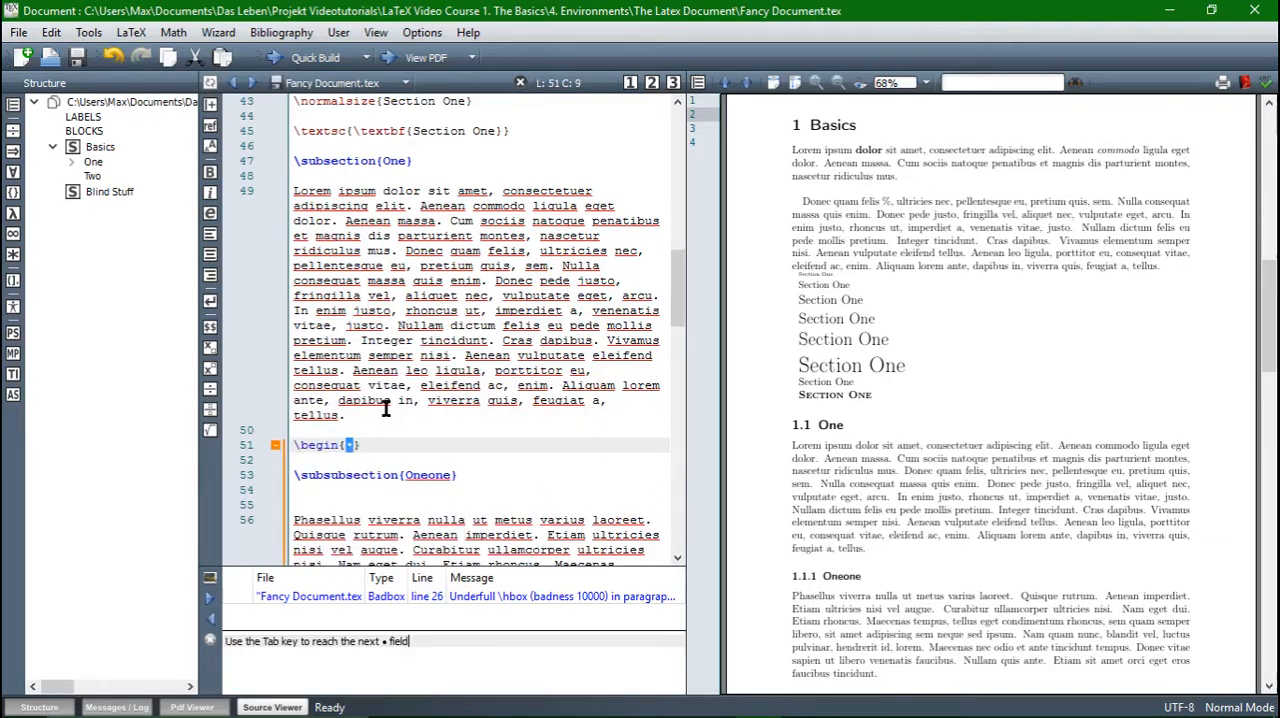
text(small)
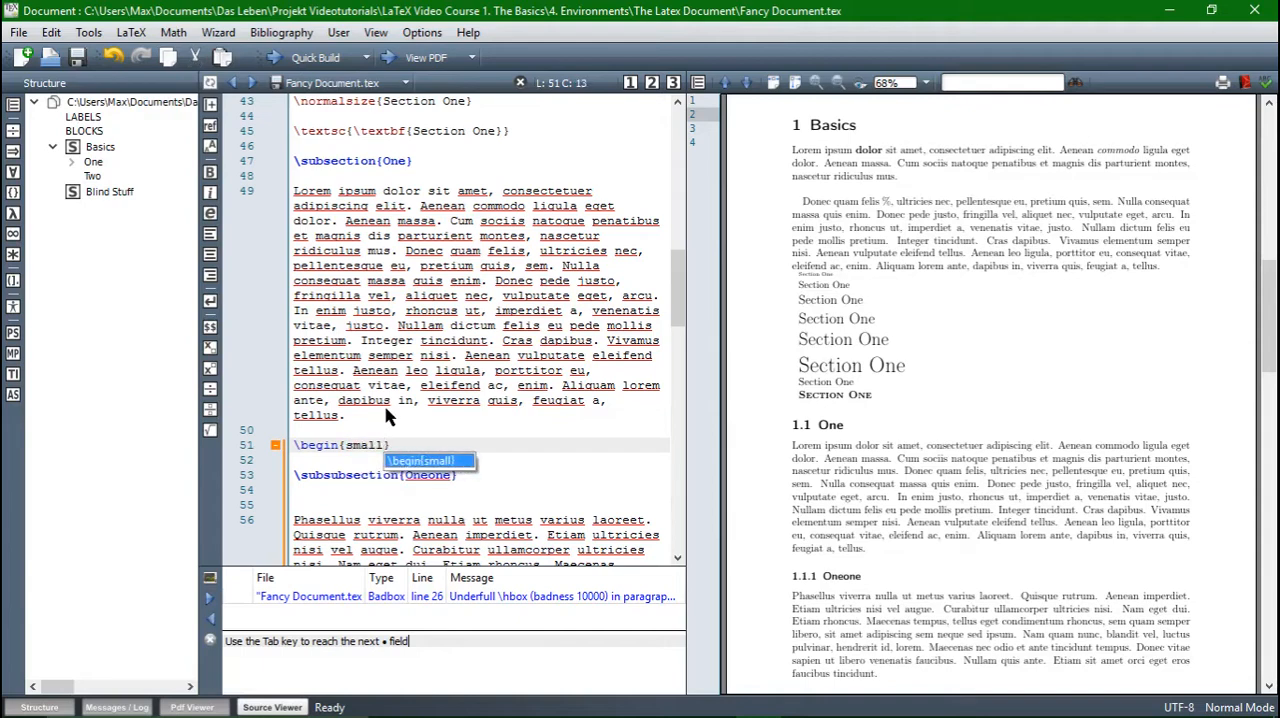
key(Return)
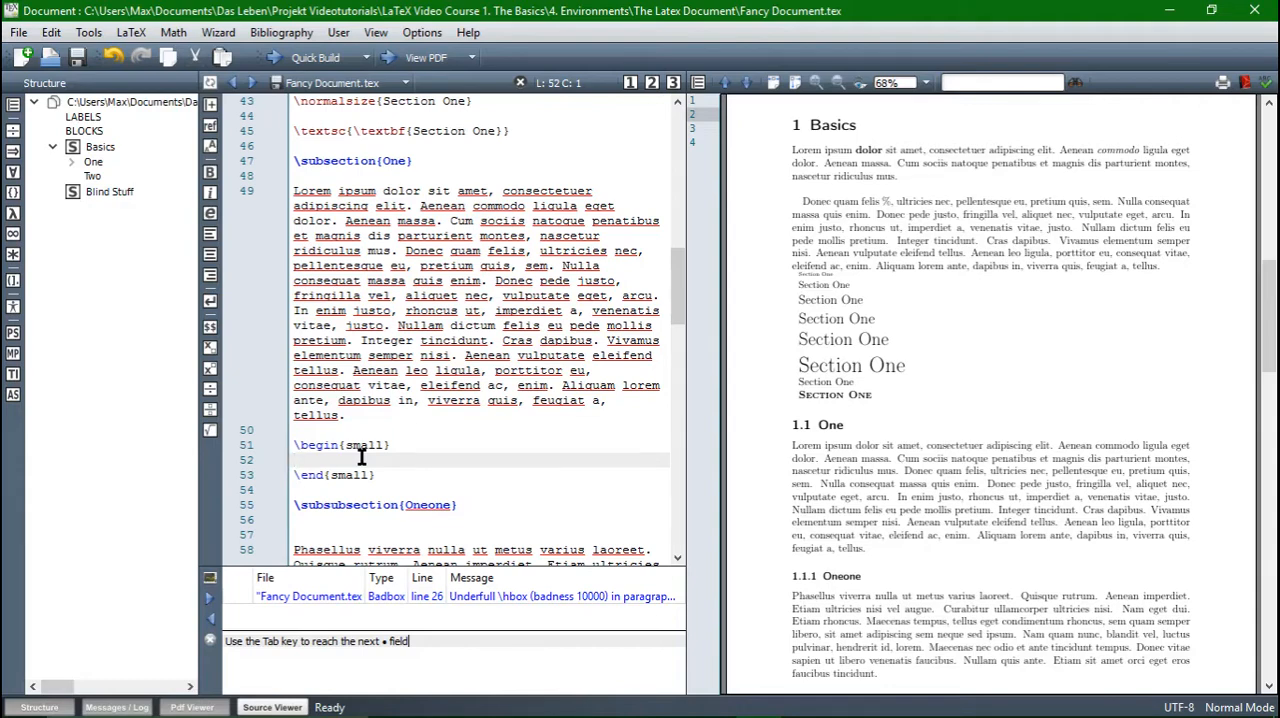
key(ctrl+v)
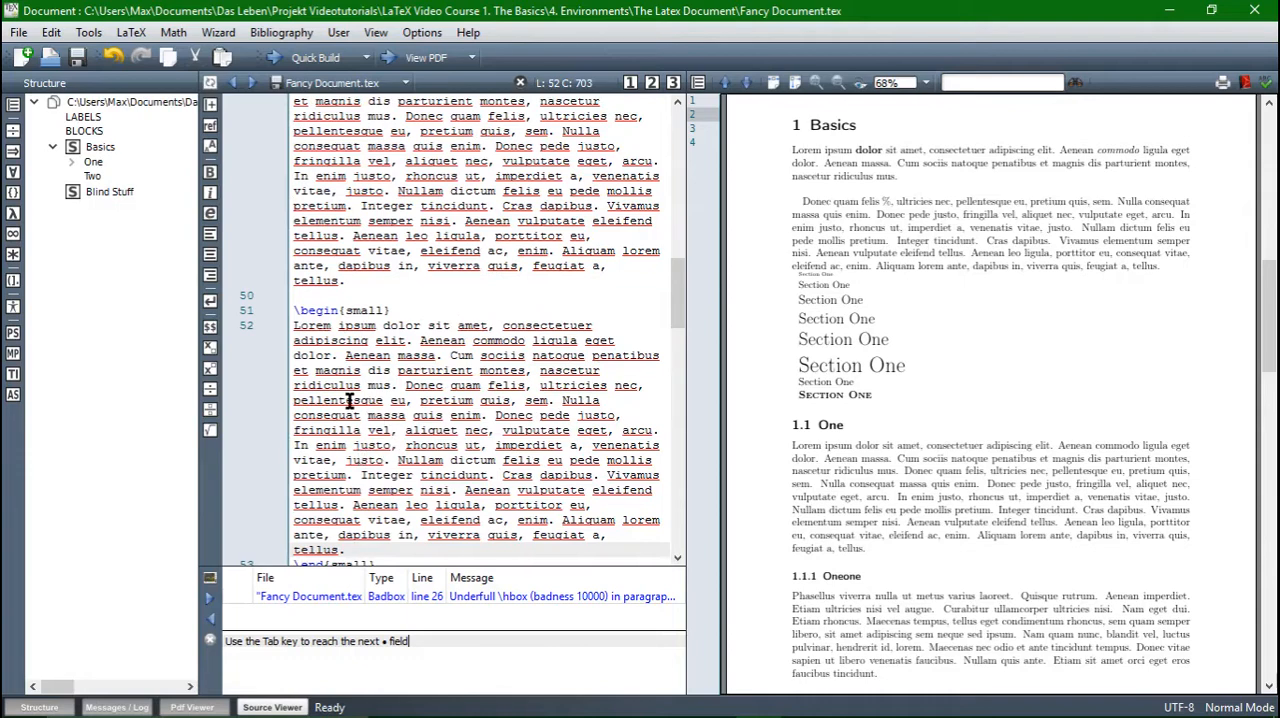
key(F1)
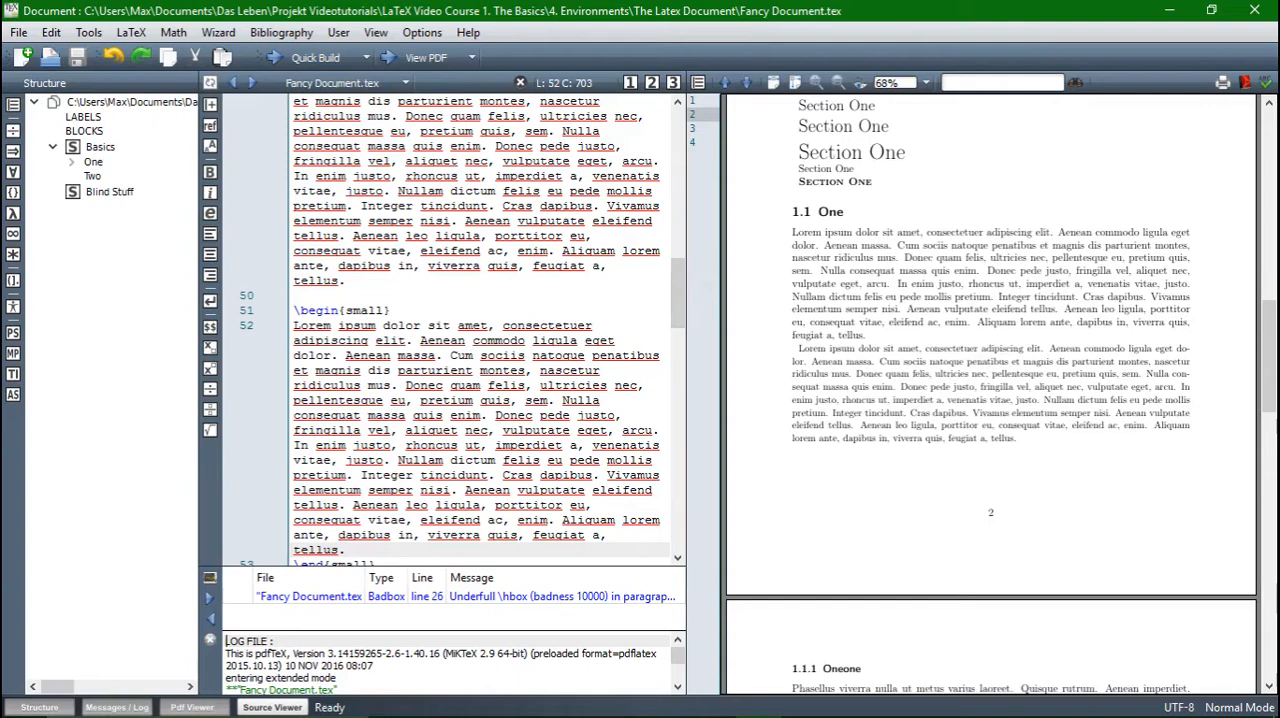
scroll(985, 335, up, 3)
scroll(985, 335, up, 2)
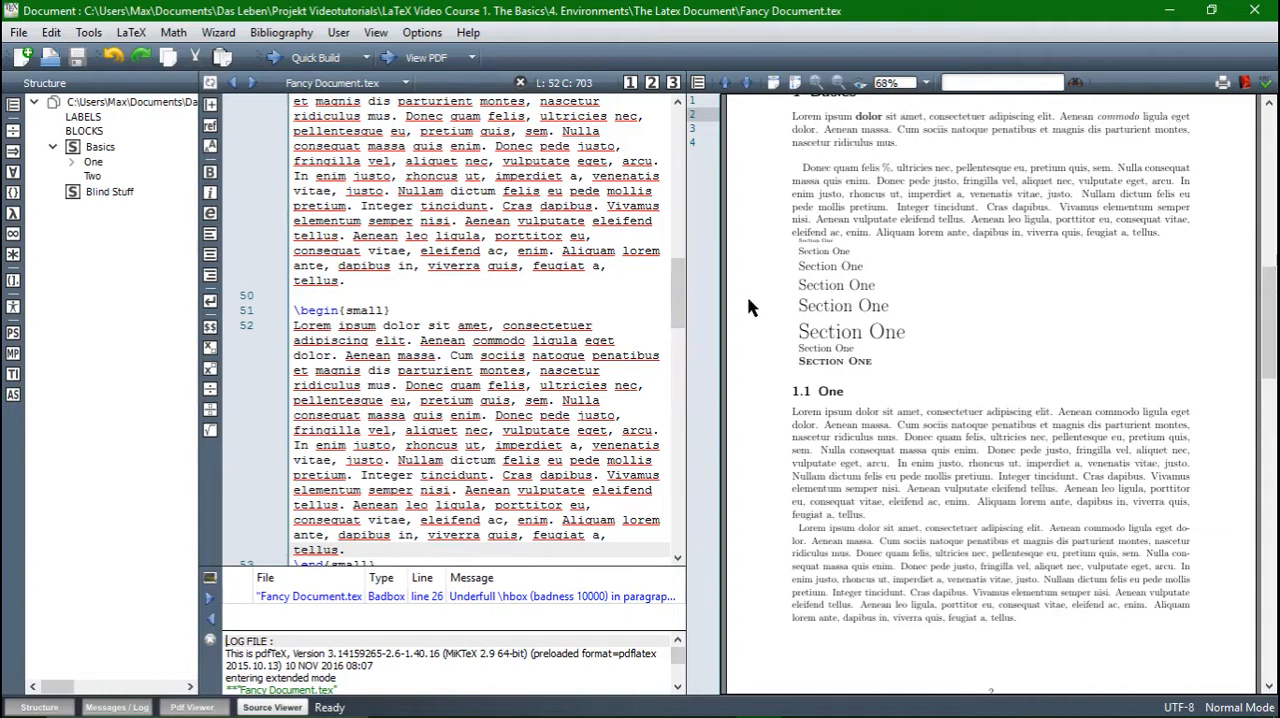
scroll(589, 290, up, 3)
scroll(560, 300, up, 3)
scroll(540, 320, up, 3)
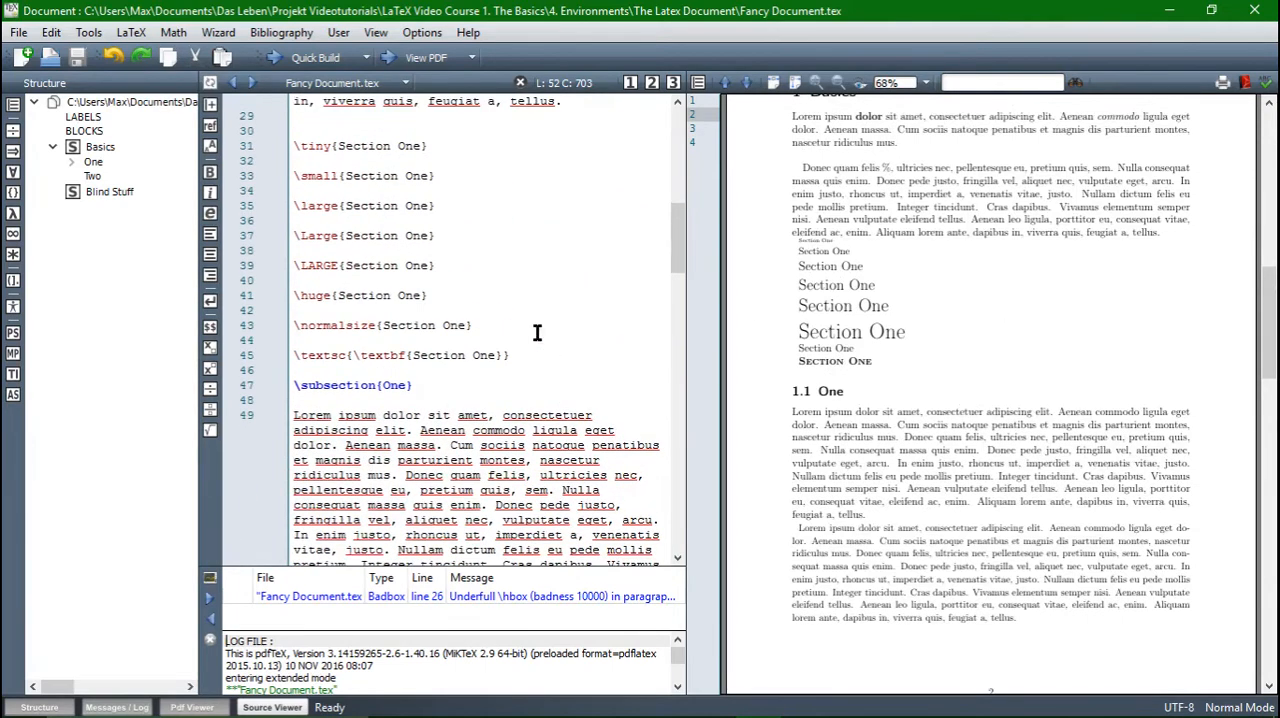
Step: Move the \LARGE{Section One} line into a new center environment and recompile
drag(294, 265, 447, 266)
key(ctrl+c)
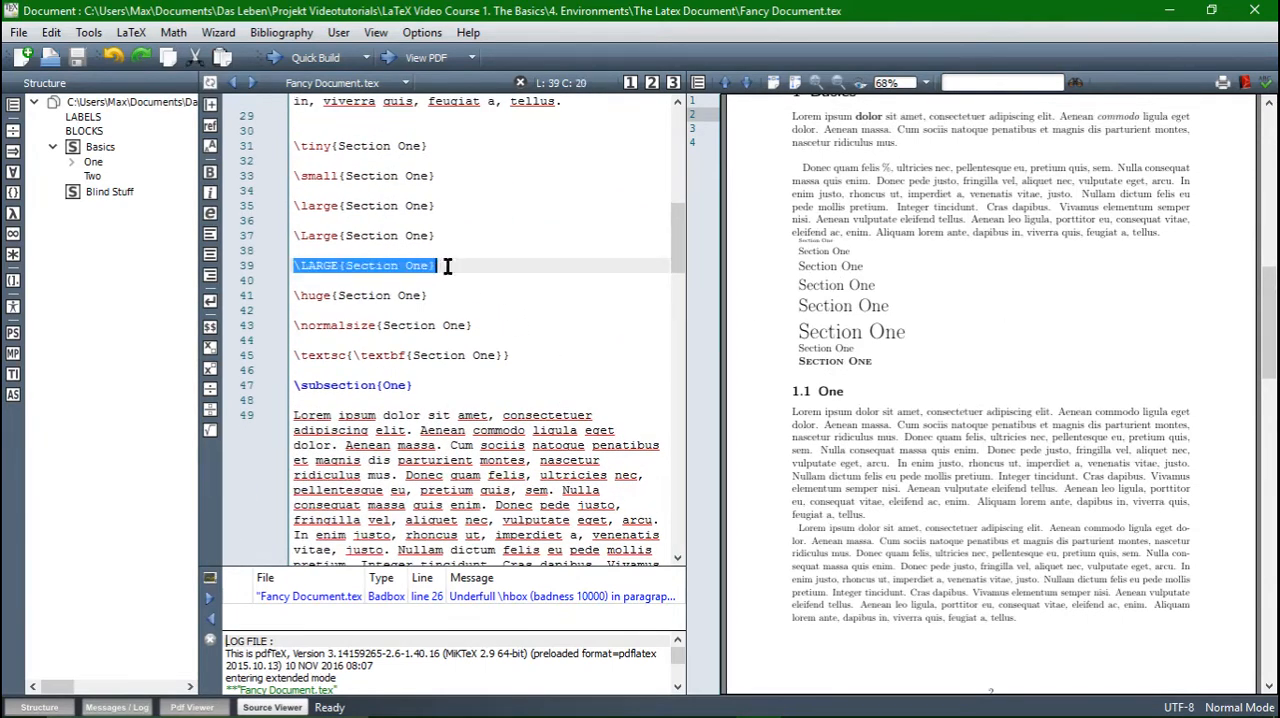
key(Delete)
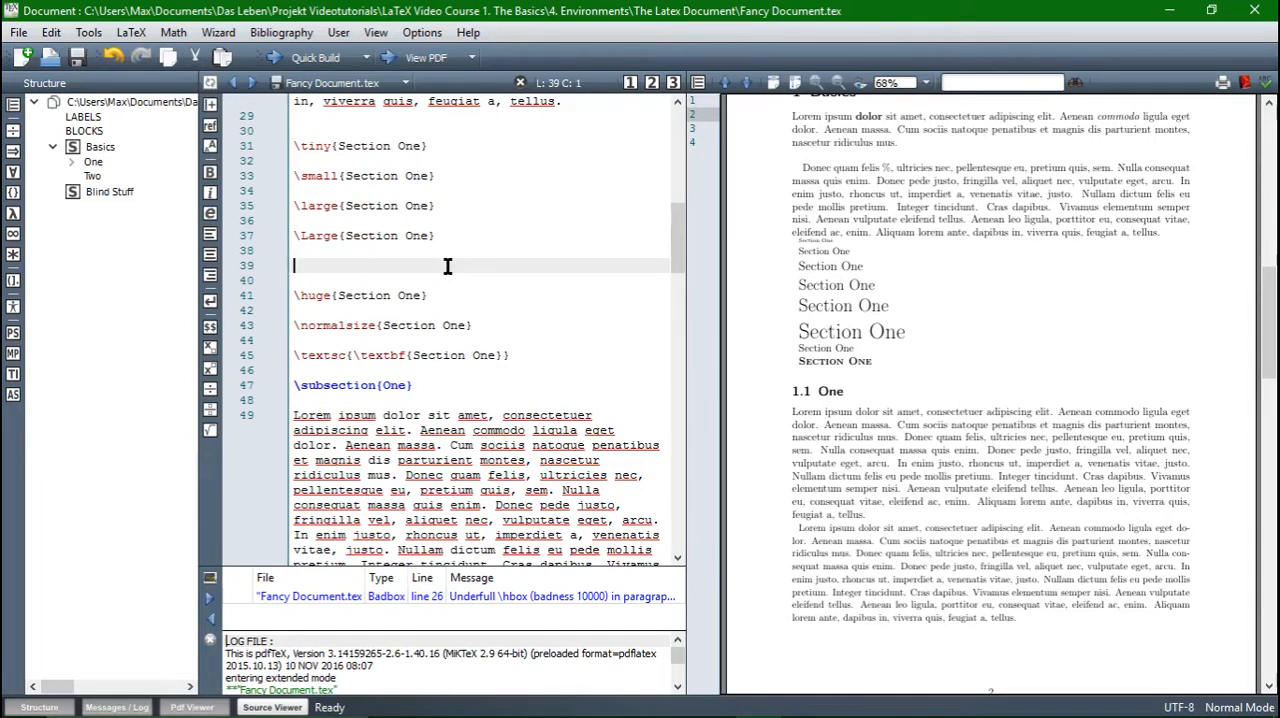
text(\)
text(beg)
key(Down)
key(Return)
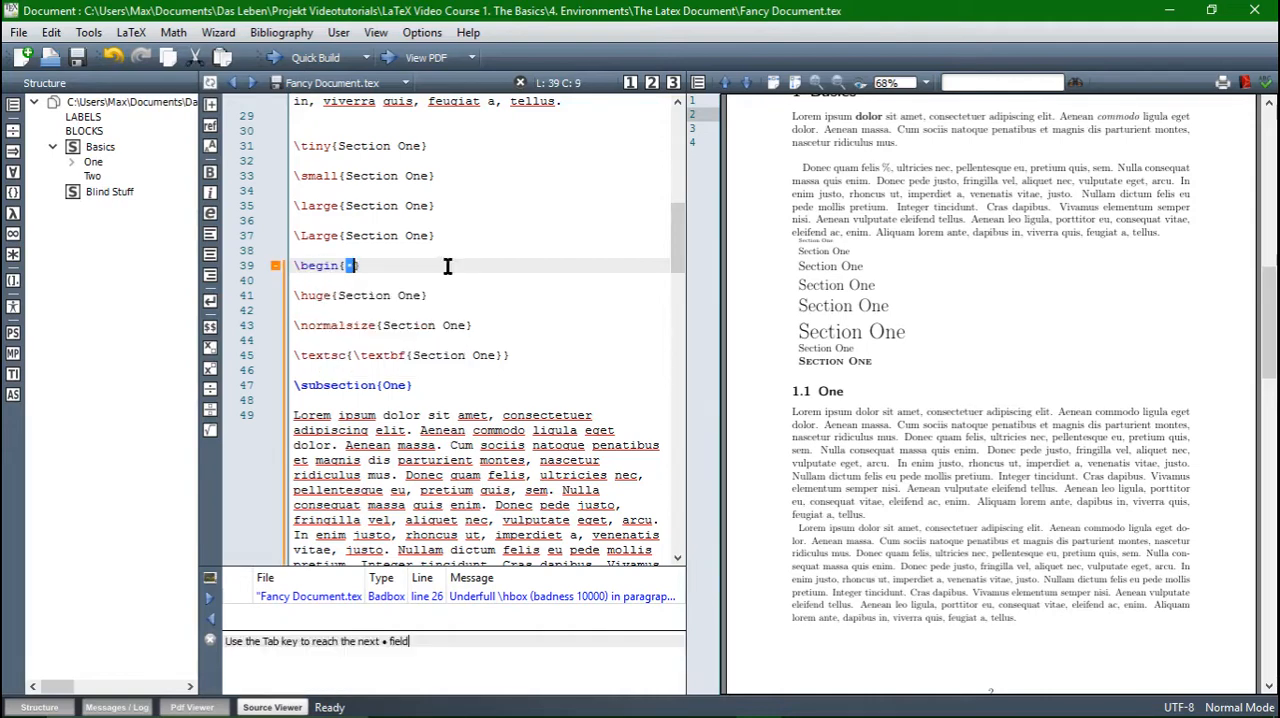
text(ce)
key(Return)
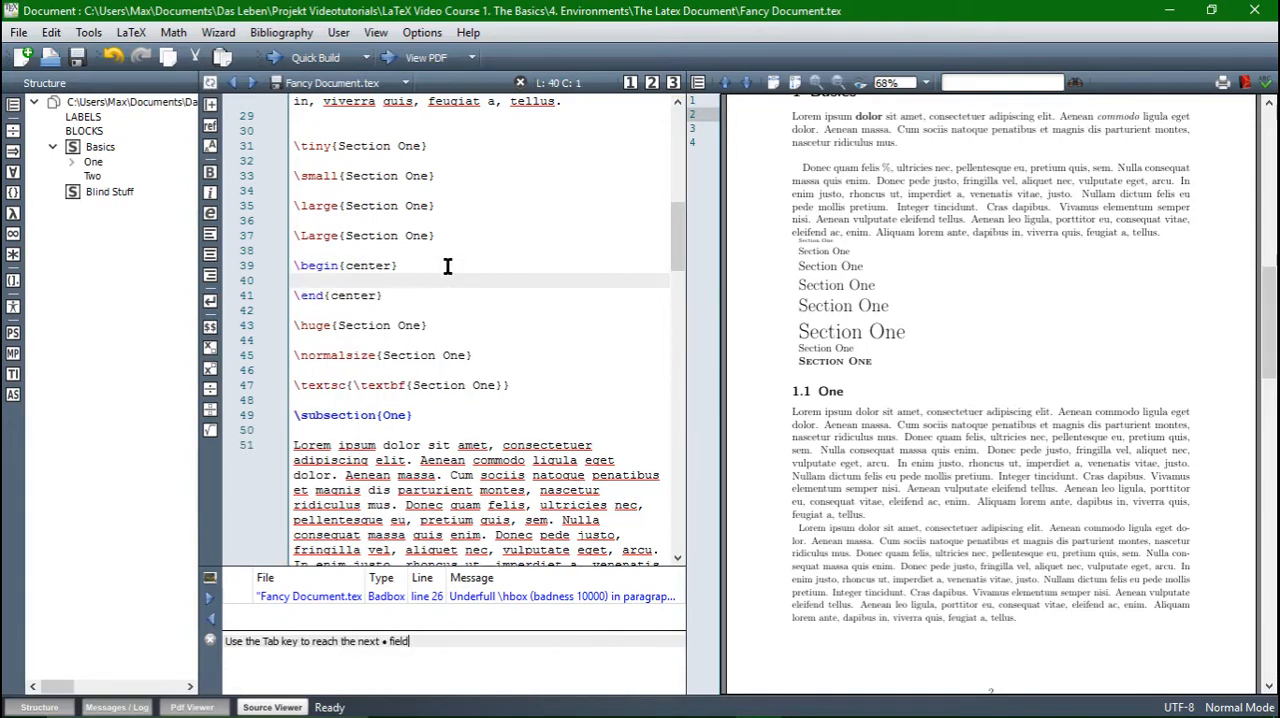
key(ctrl+v)
key(F1)
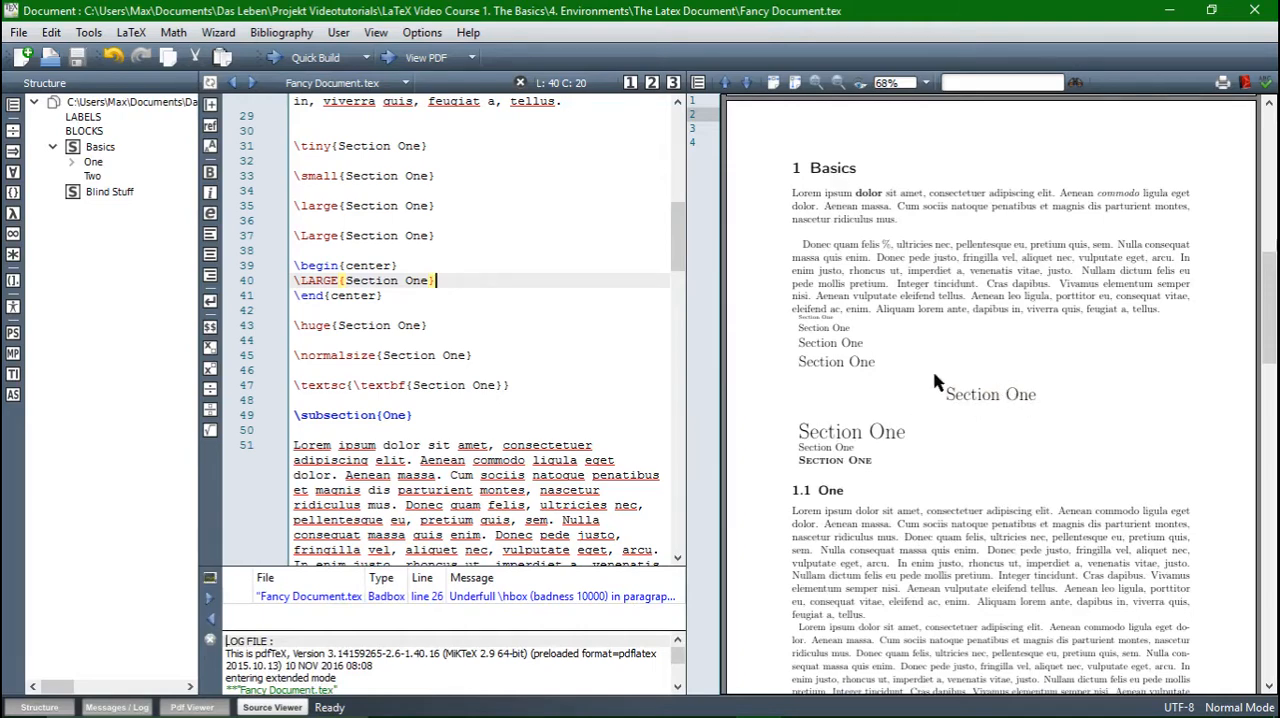
Step: Add a flushleft environment with \LARGE{Section One} below the centred one and recompile
click(443, 300)
key(Return)
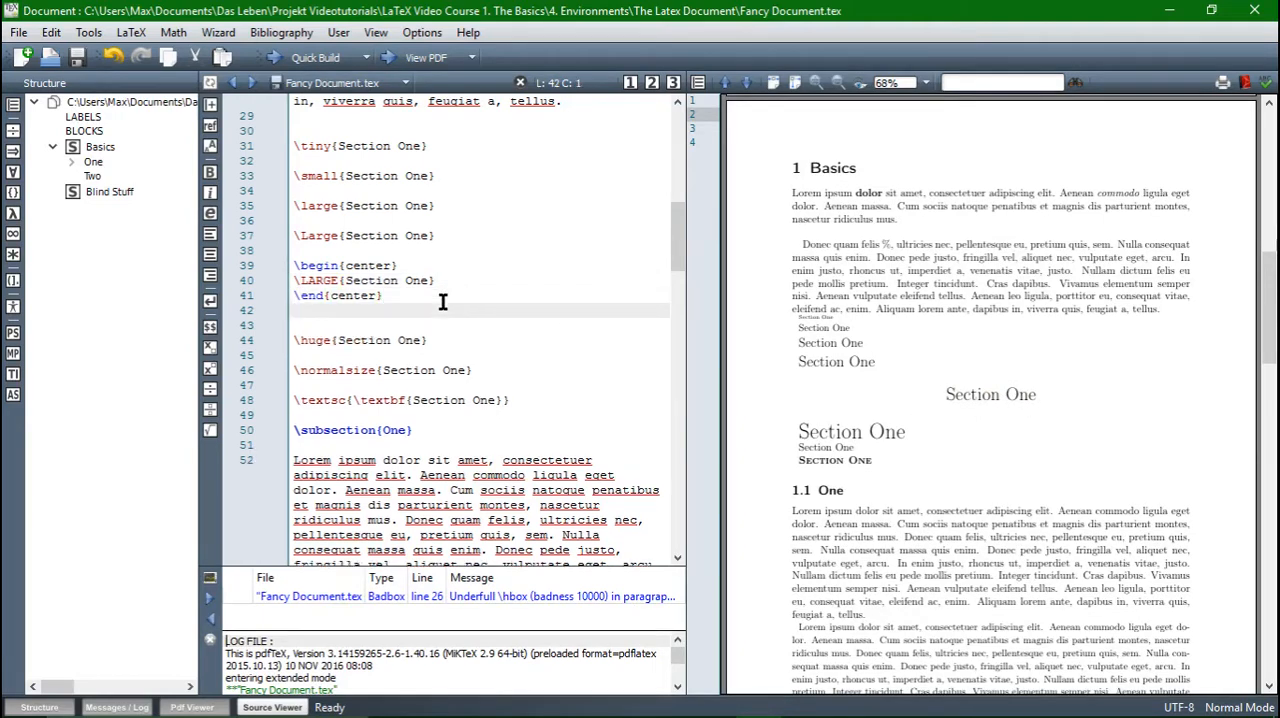
key(Return)
text(\)
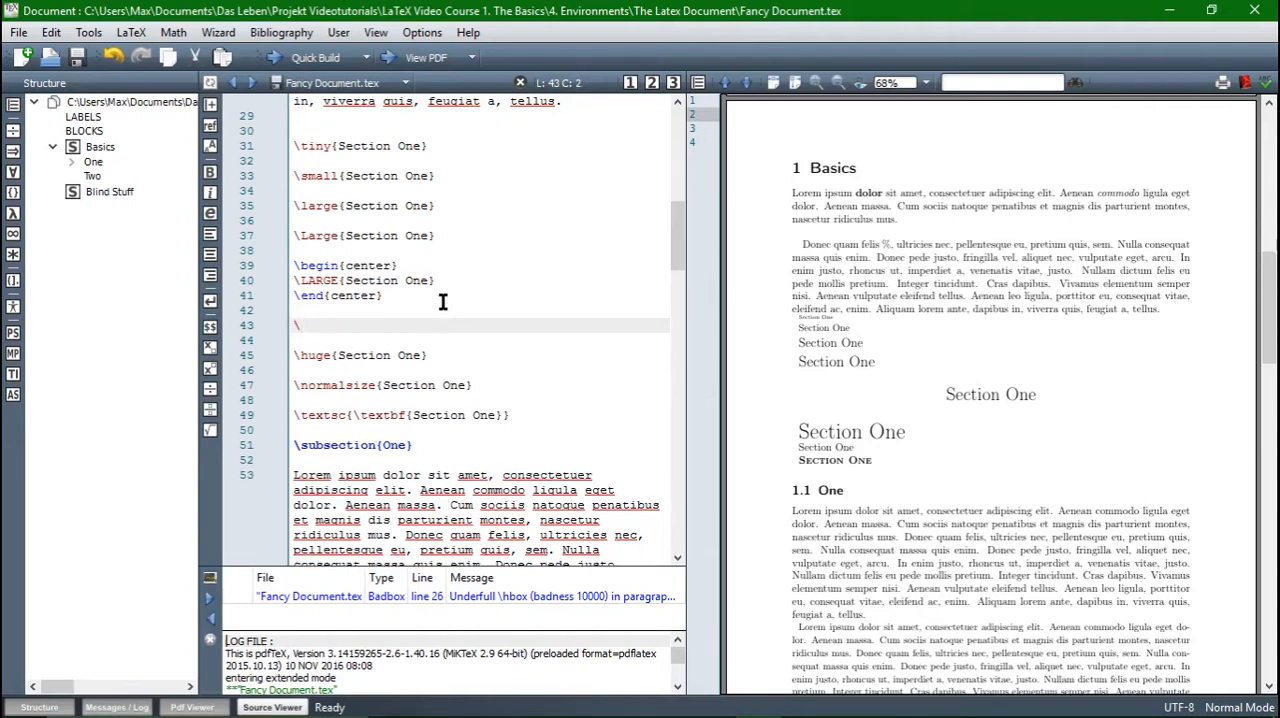
text(beg)
key(Return)
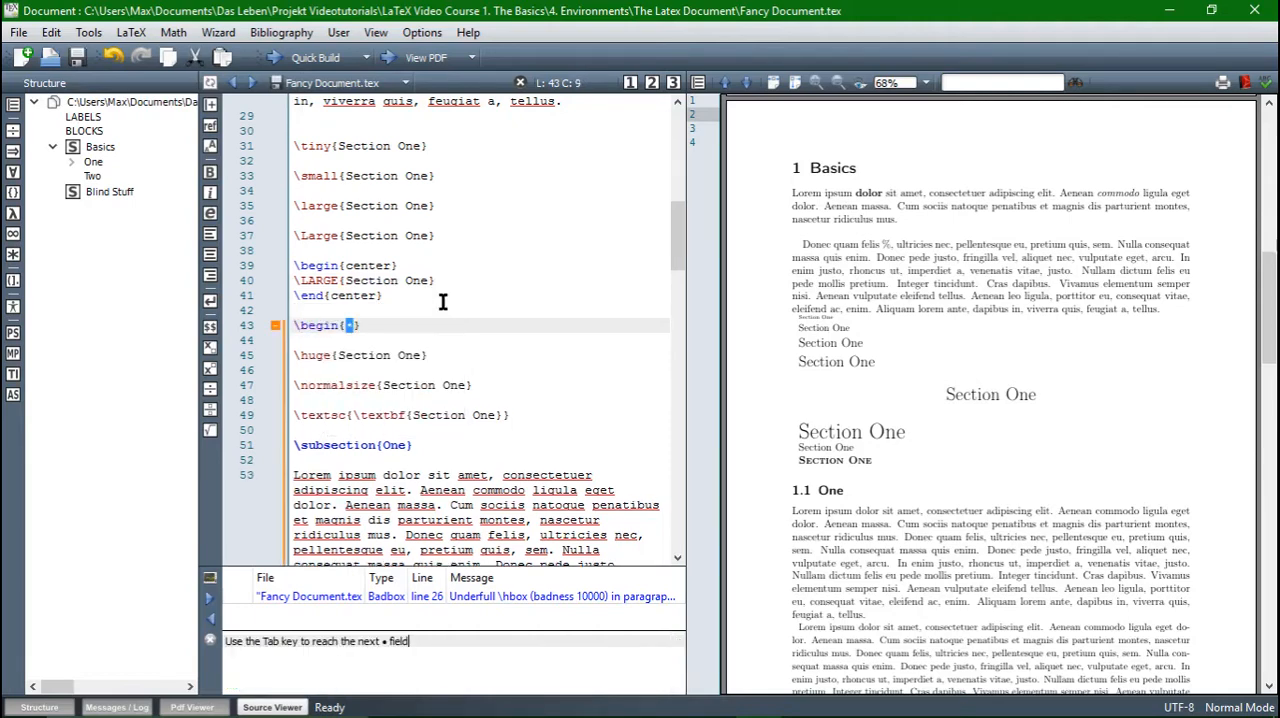
text(fo)
key(BackSpace)
text(lu)
key(Return)
key(ctrl+v)
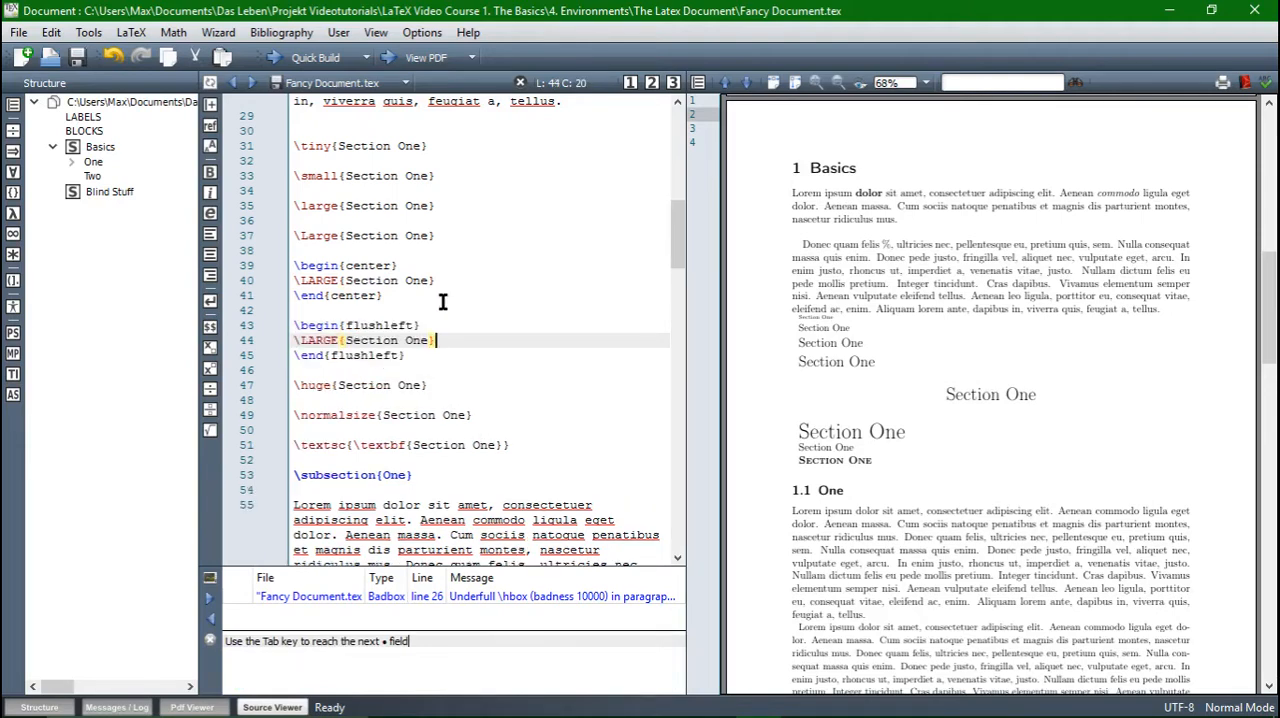
key(F1)
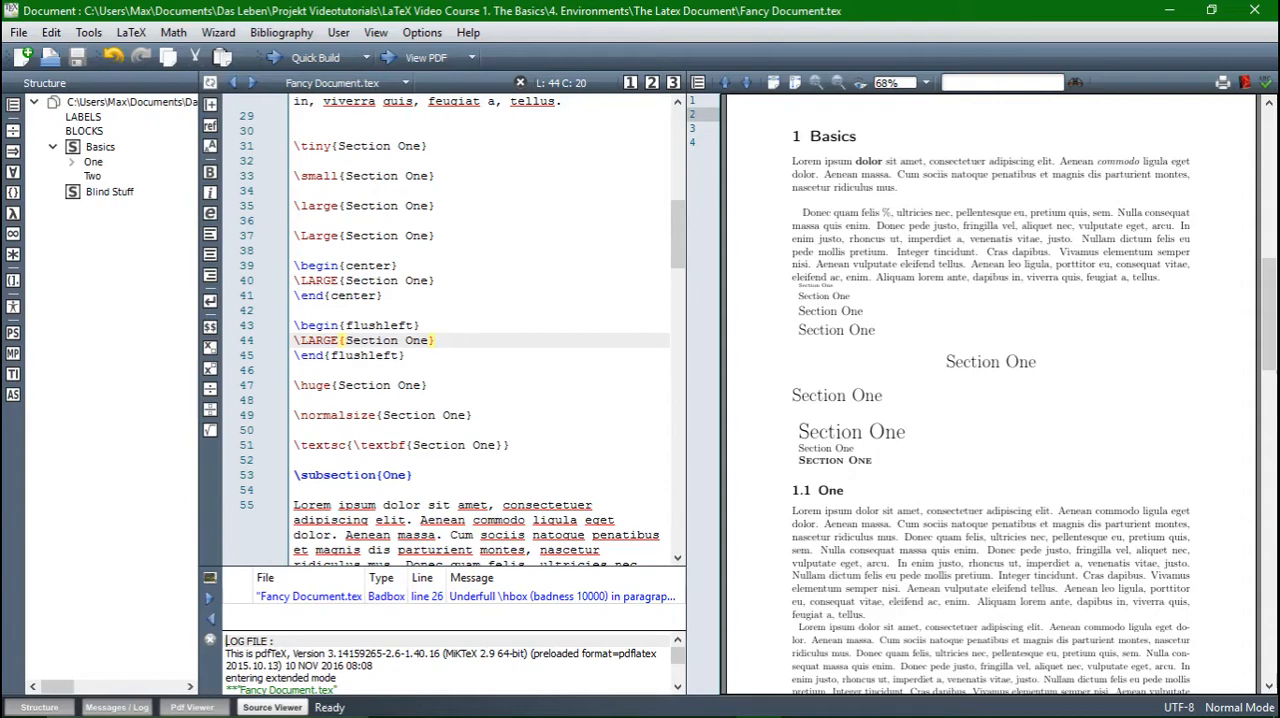
scroll(1184, 324, up, 5)
scroll(430, 320, up, 5)
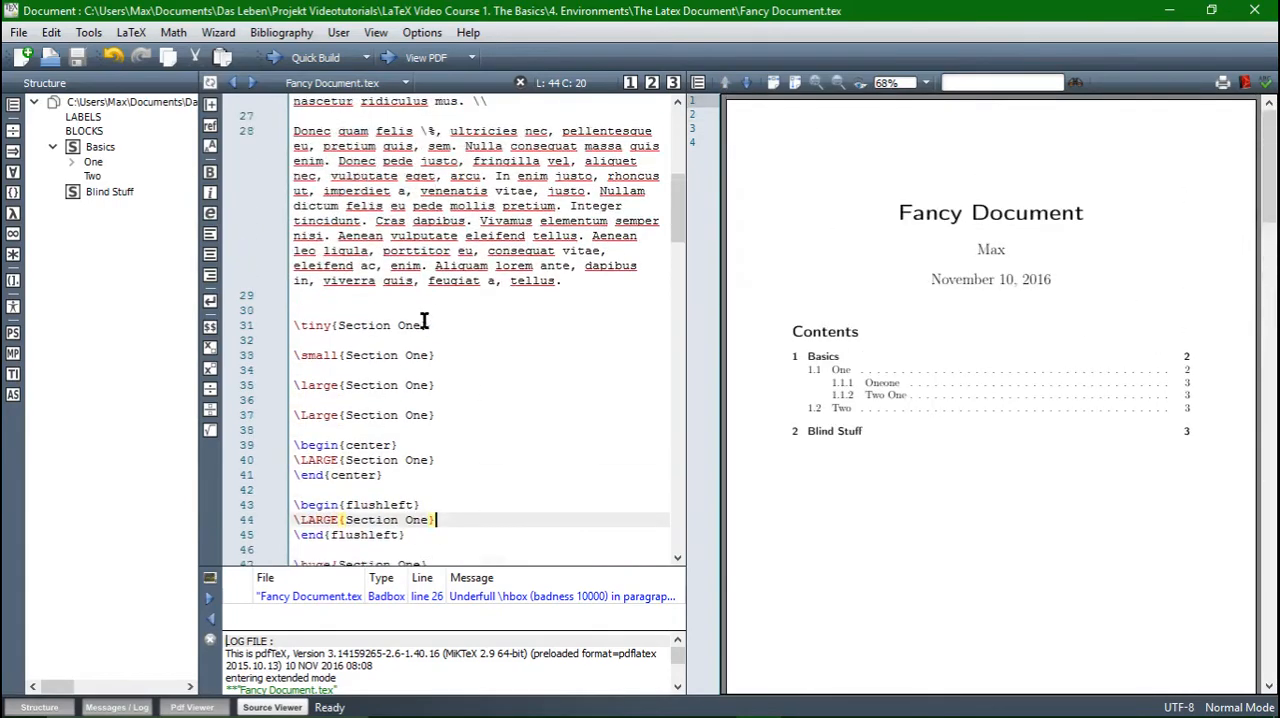
scroll(430, 320, up, 5)
scroll(430, 320, up, 3)
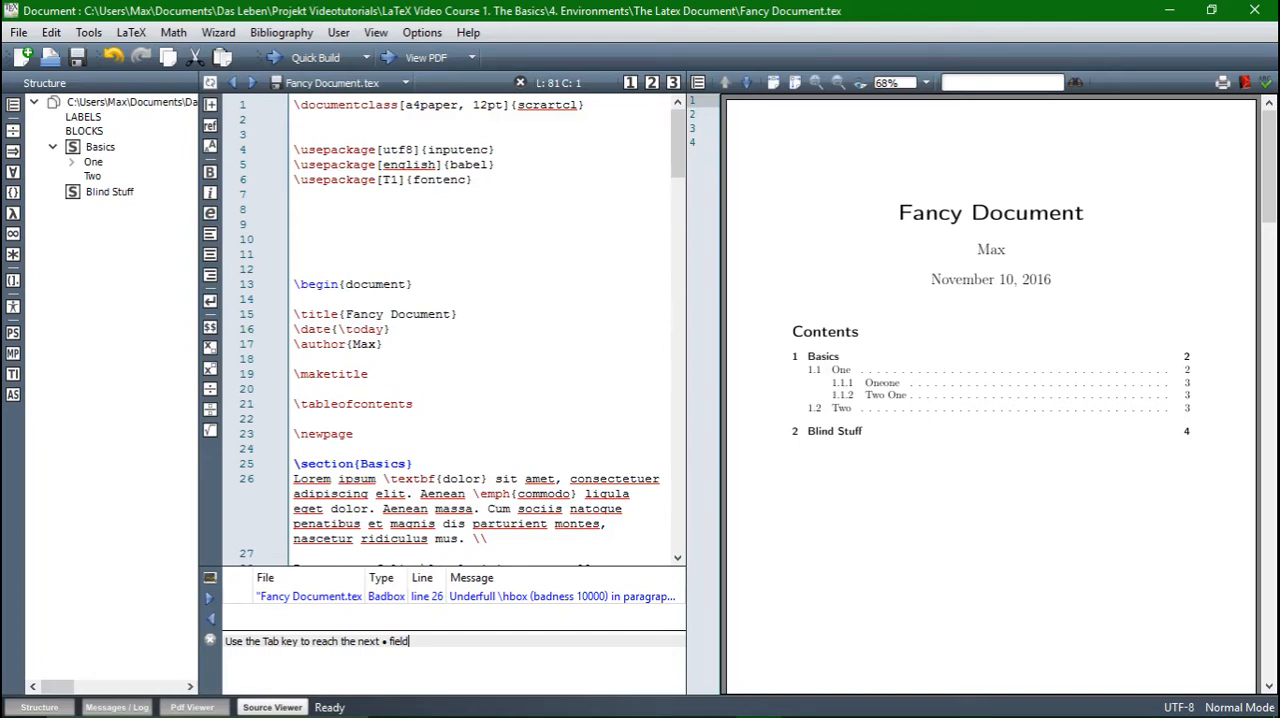
mouse_move(678, 140)
mouse_down()
mouse_move(697, 298)
mouse_move(680, 520)
mouse_up()
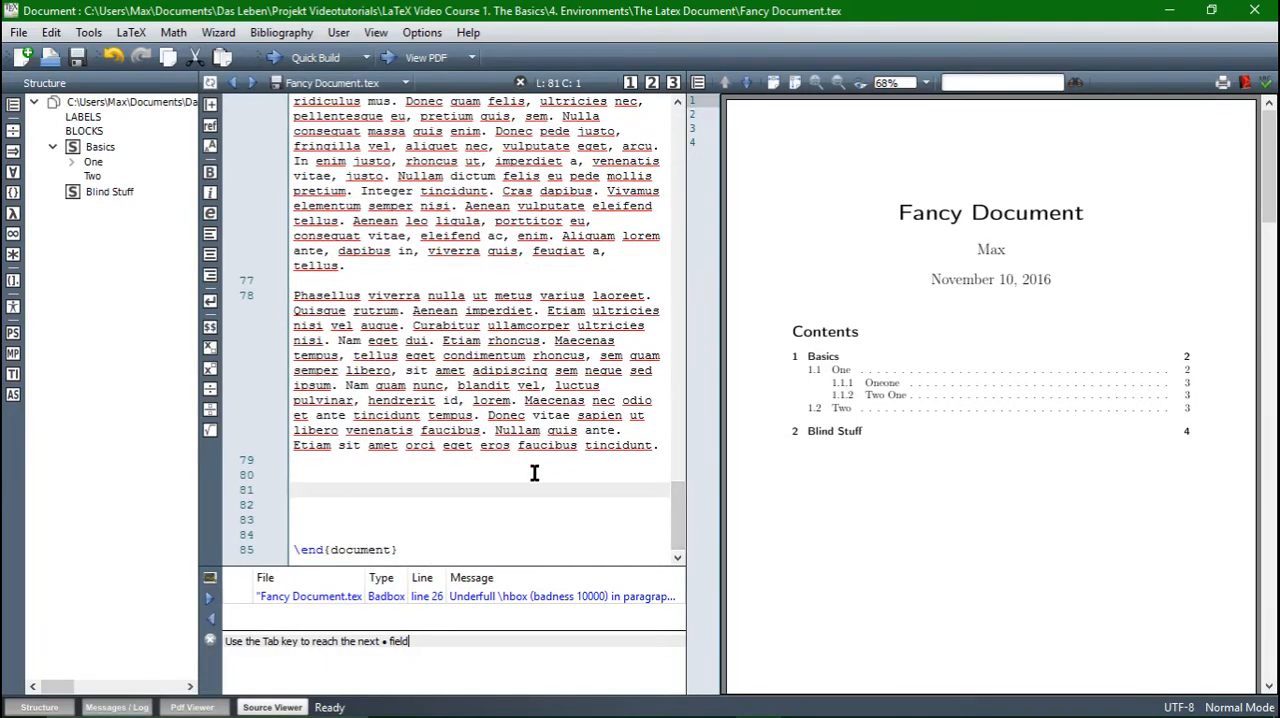
text(\beg)
Step: Add an enumerate list of The Offense, The Defense and Special Teams and recompile
key(Return)
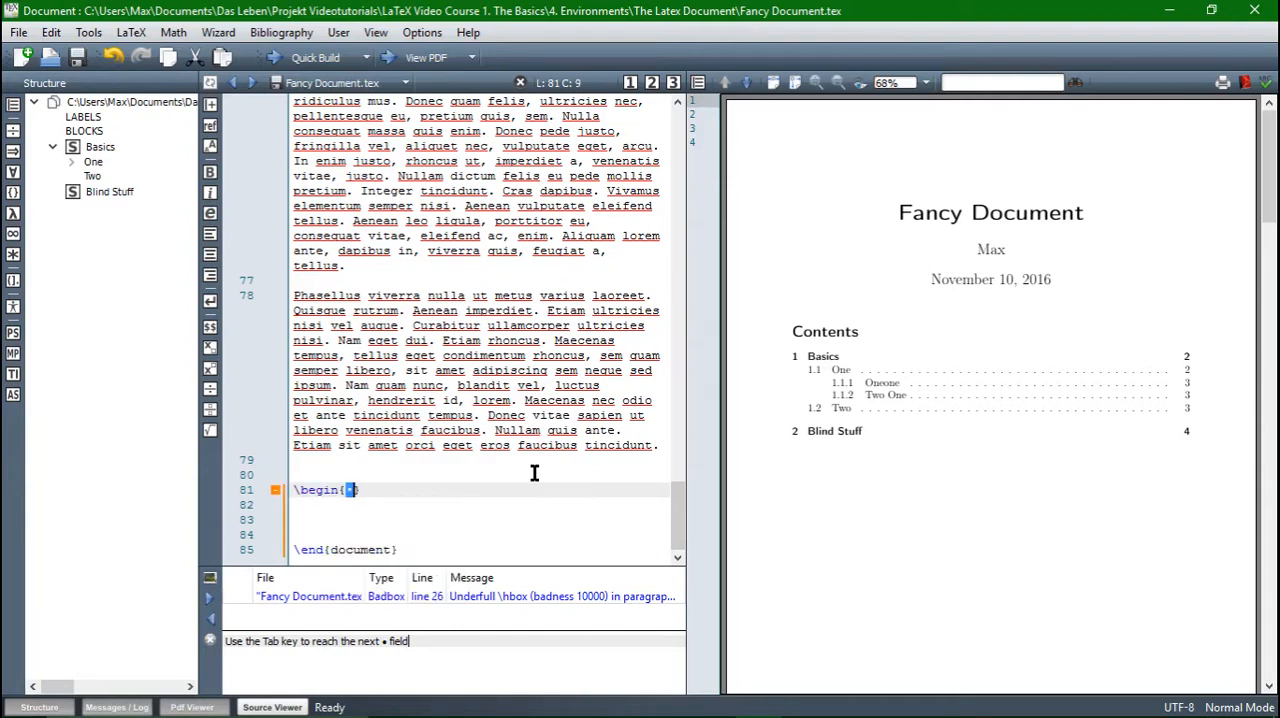
text(enum)
key(Return)
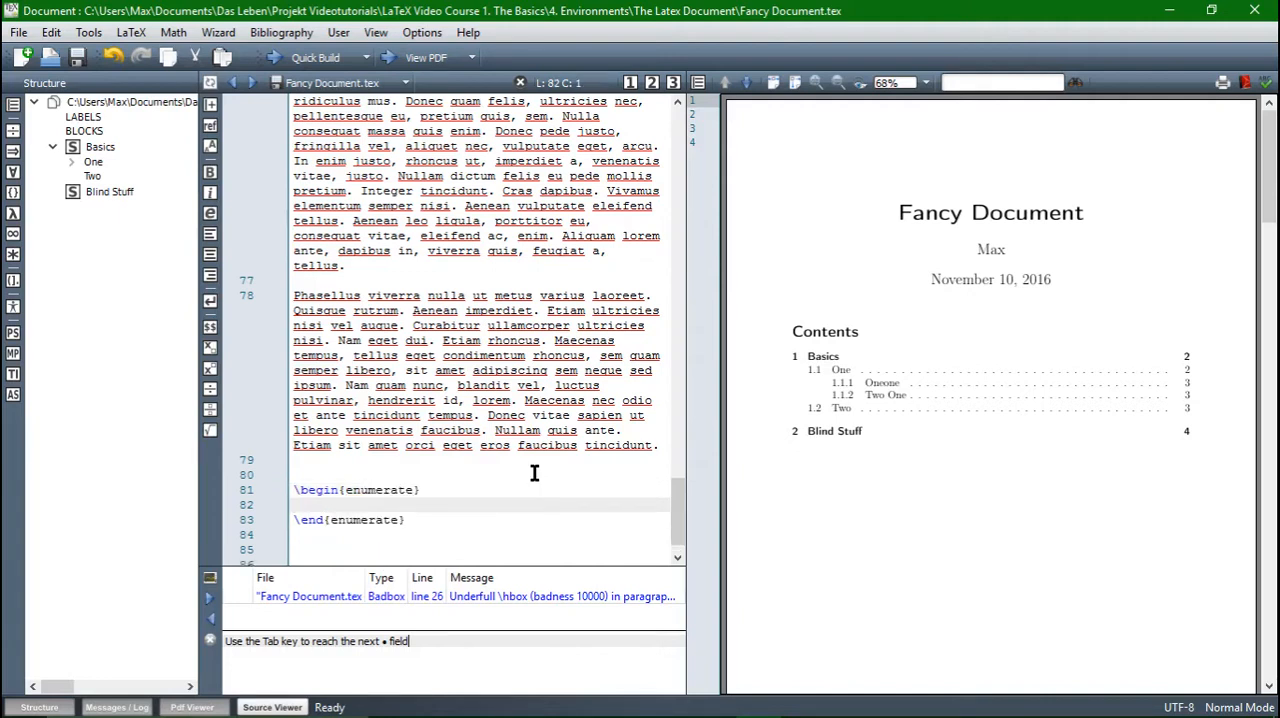
text(\item)
text(The Off)
text(ense)
key(Return)
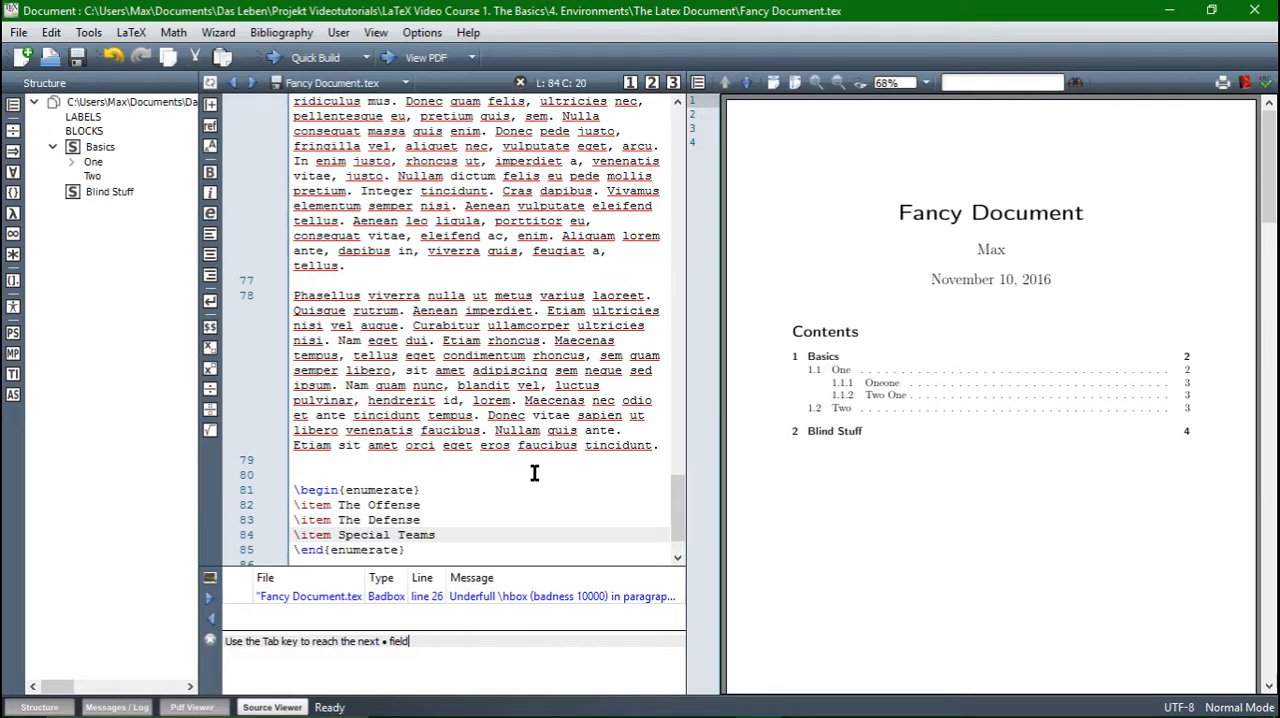
key(F1)
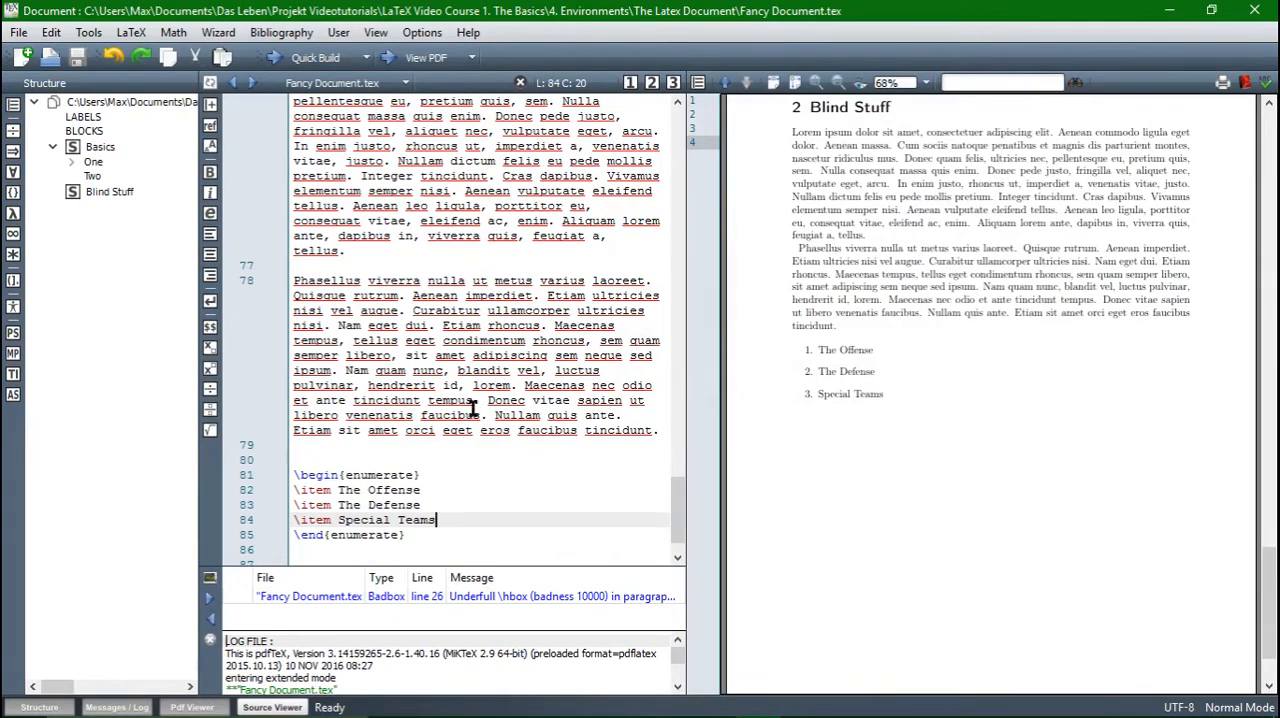
scroll(480, 415, down, 1)
click(527, 511)
Step: Add an itemize list of Aaron Rodgers, Jordy Nelson, Jeff Janis and Don Barclay and recompile
key(Return)
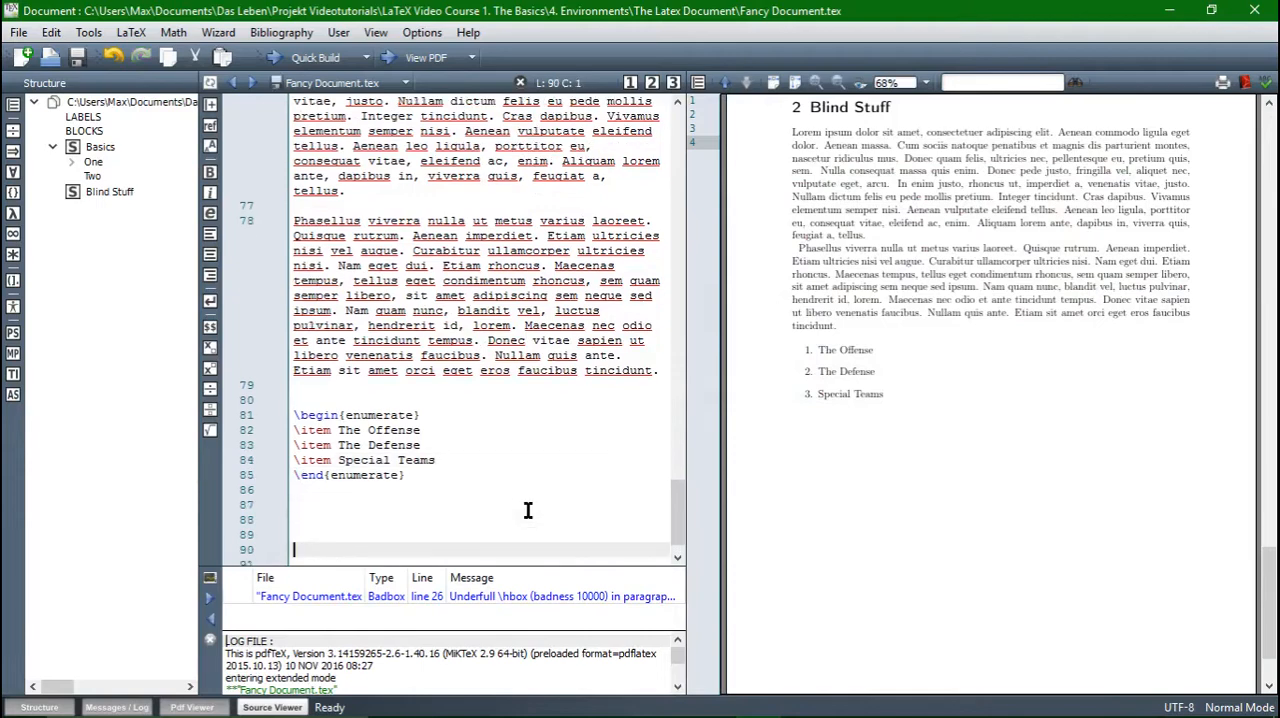
key(Return)
key(Return)
click(418, 470)
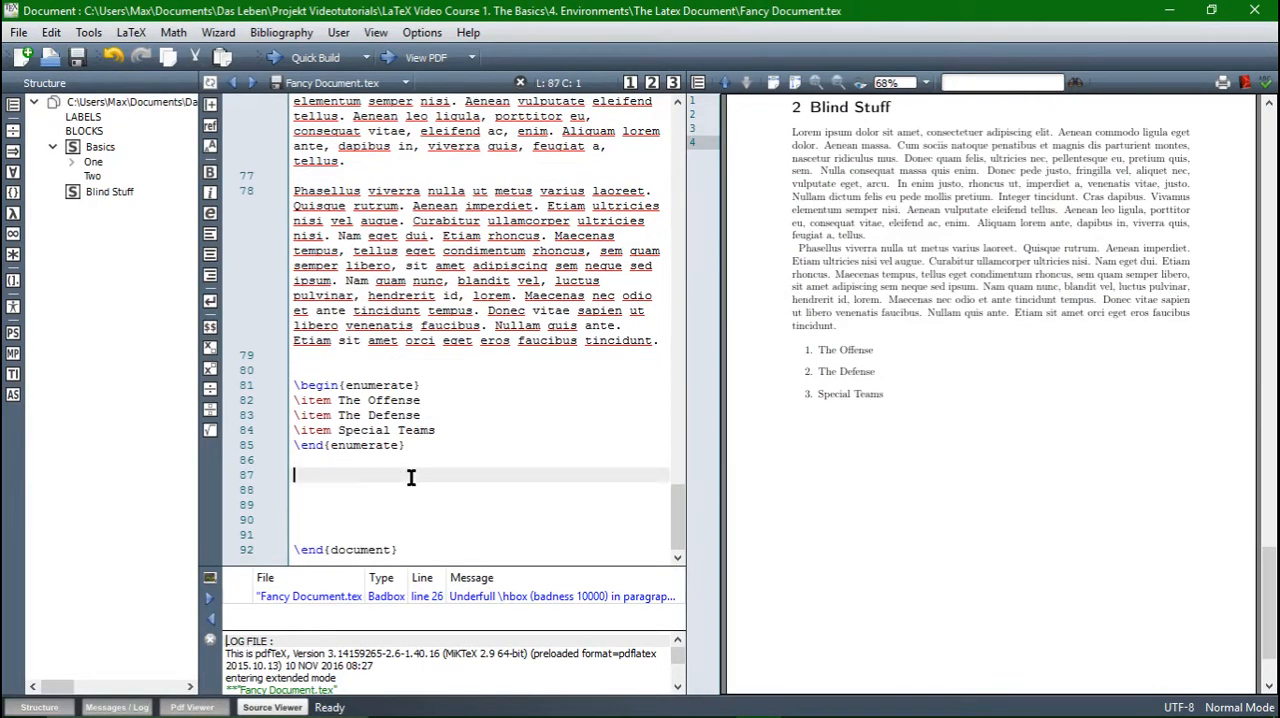
text(\)
text(begin{item)
key(Return)
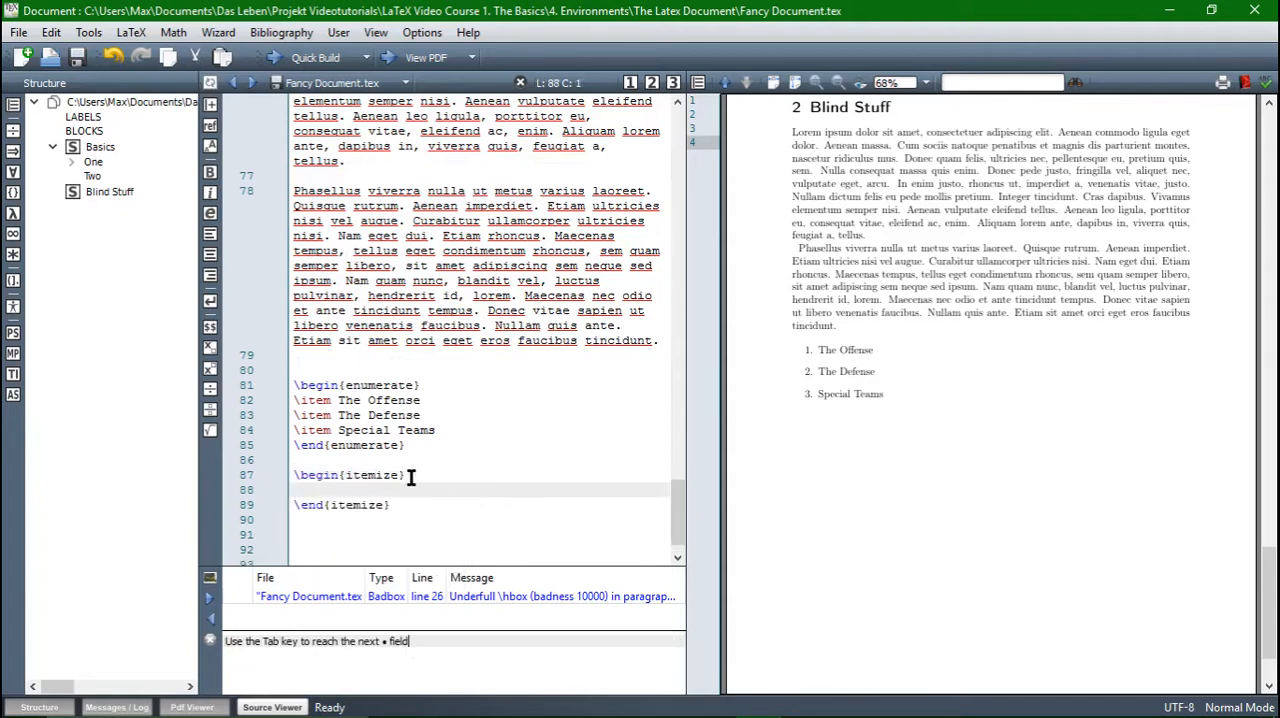
text(\ite)
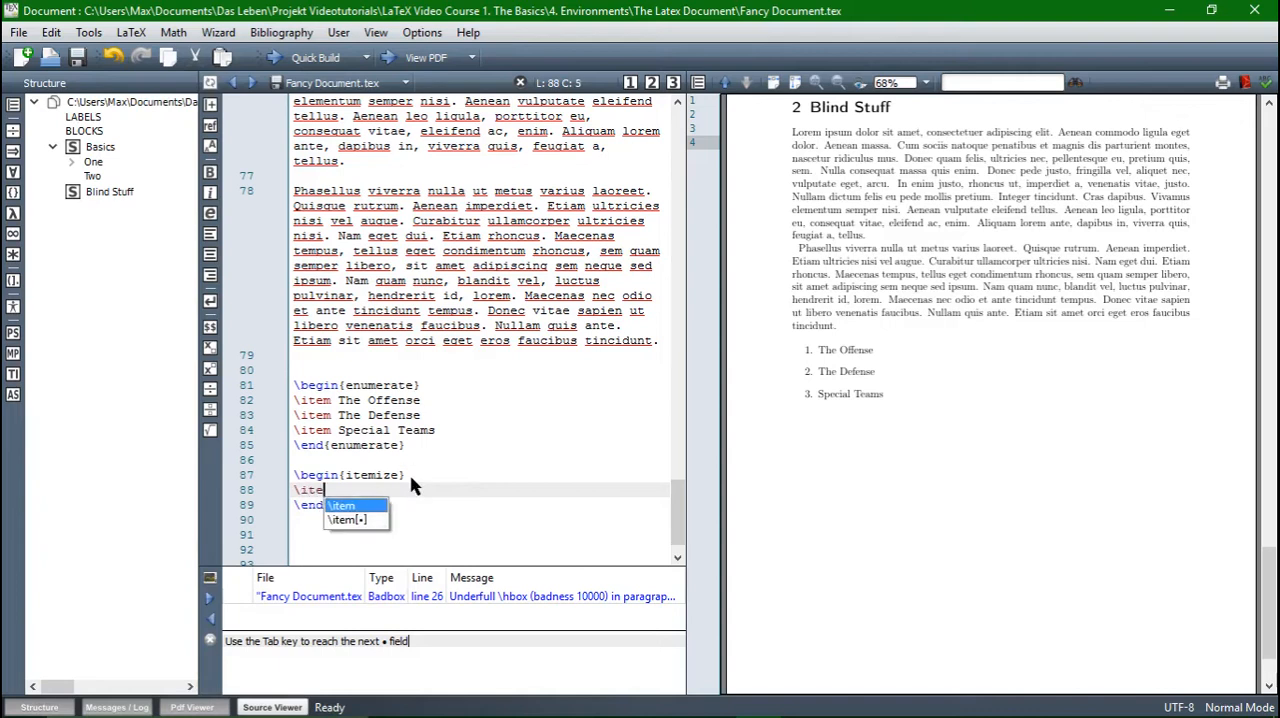
text(m )
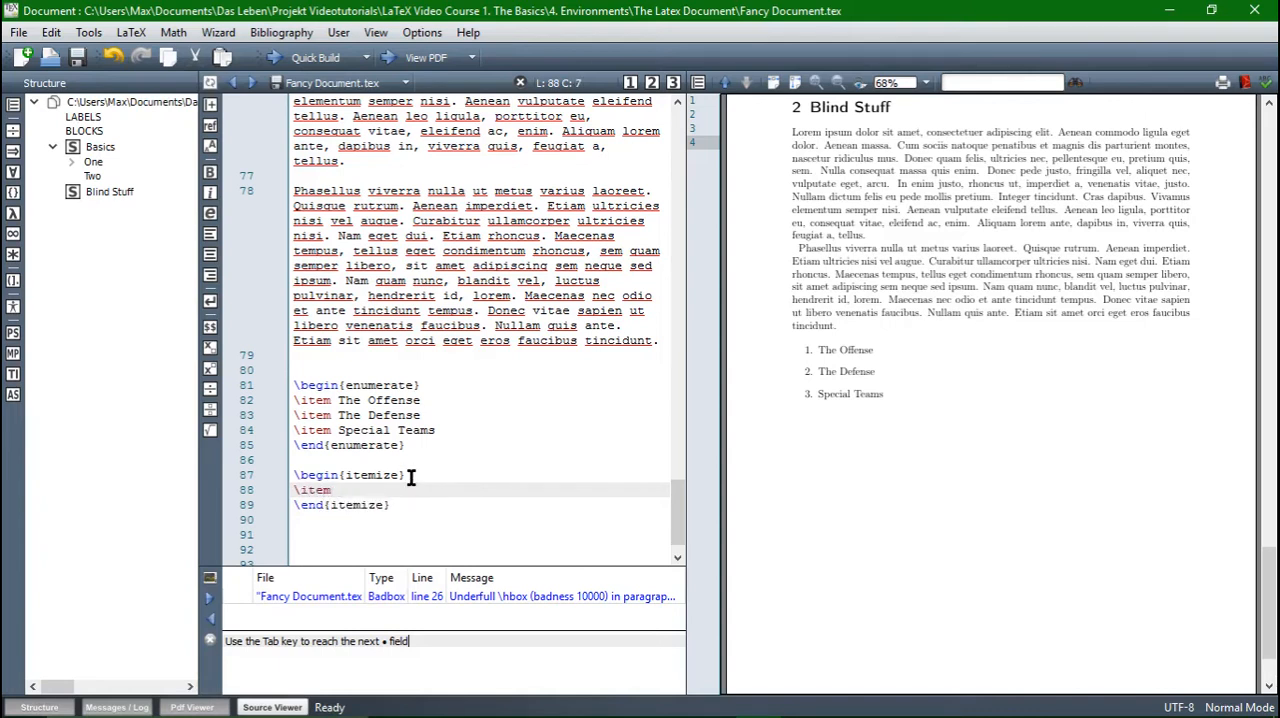
text(Aa)
text(ron Roder)
key(BackSpace)
key(BackSpace)
key(BackSpace)
text(gers)
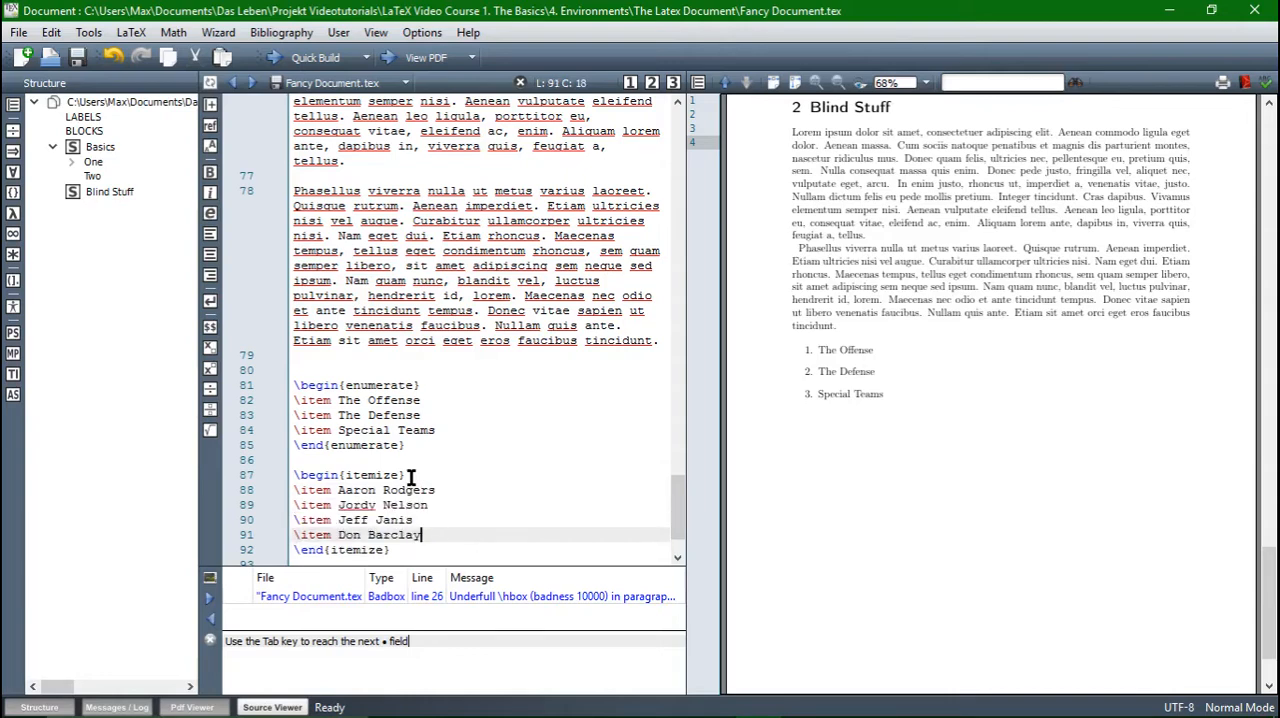
key(F1)
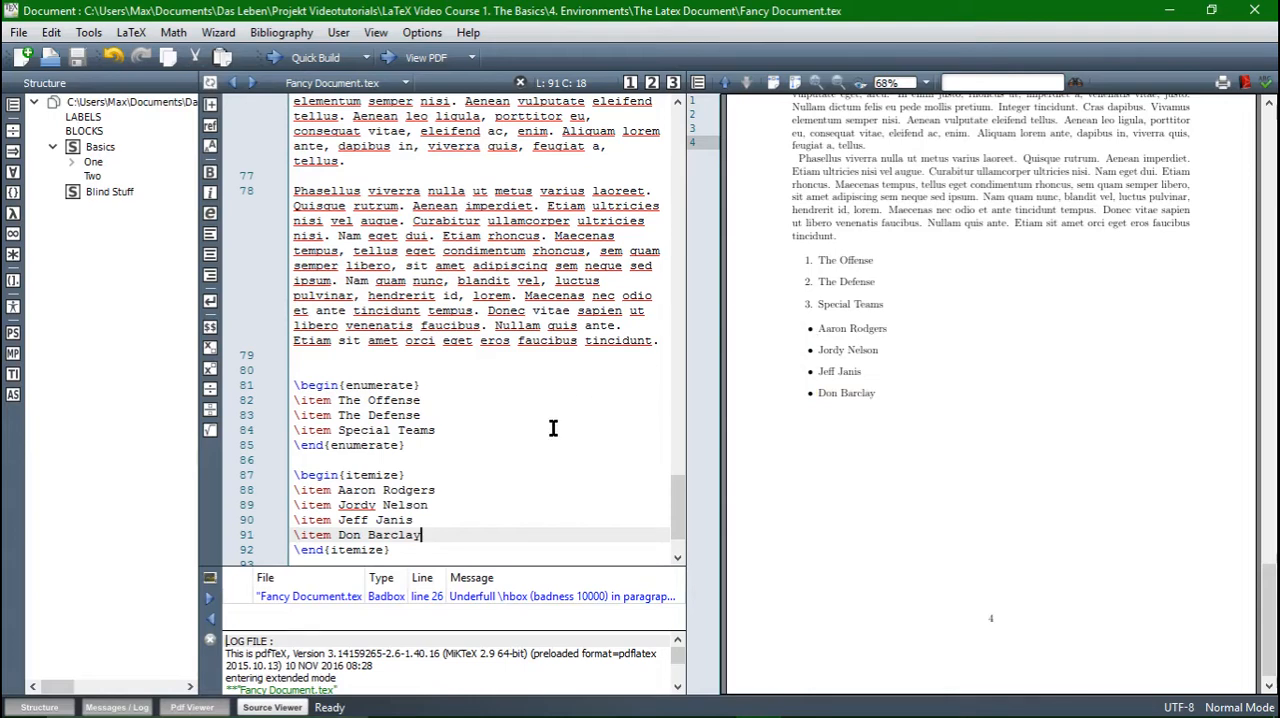
scroll(540, 434, down, 2)
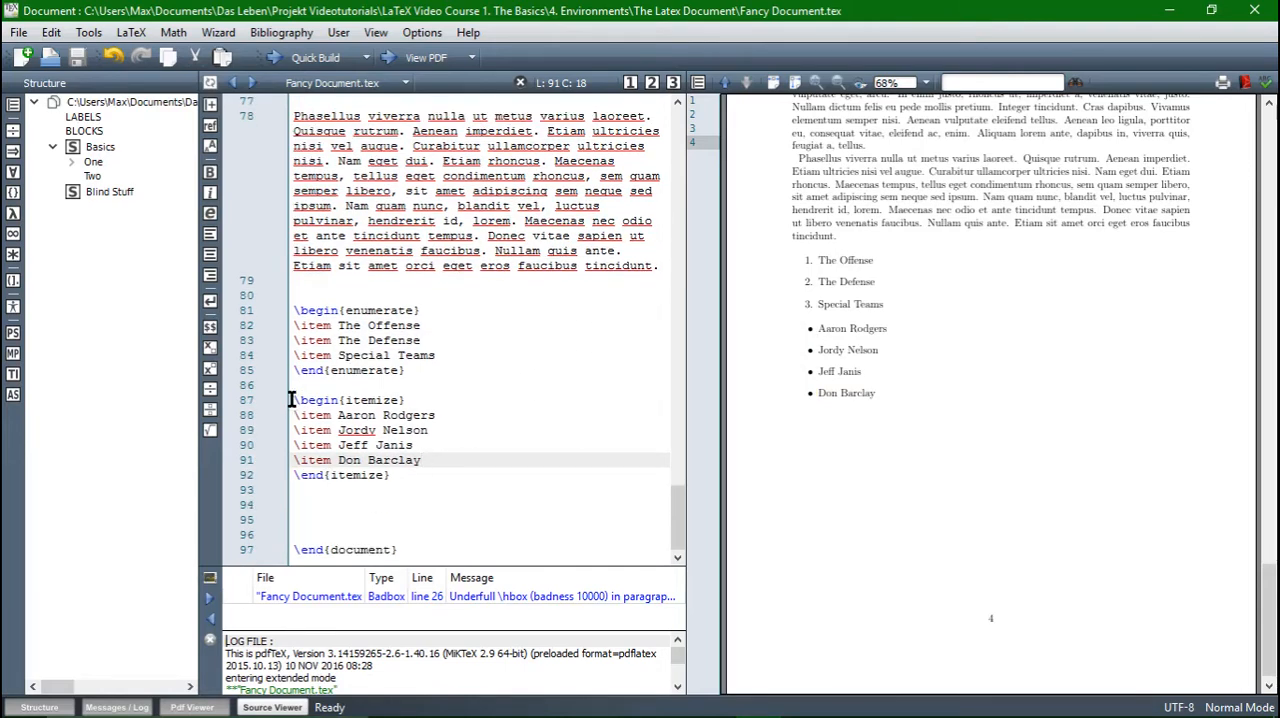
Step: Cut the player itemize list and paste it under \item The Offense
drag(293, 400, 408, 481)
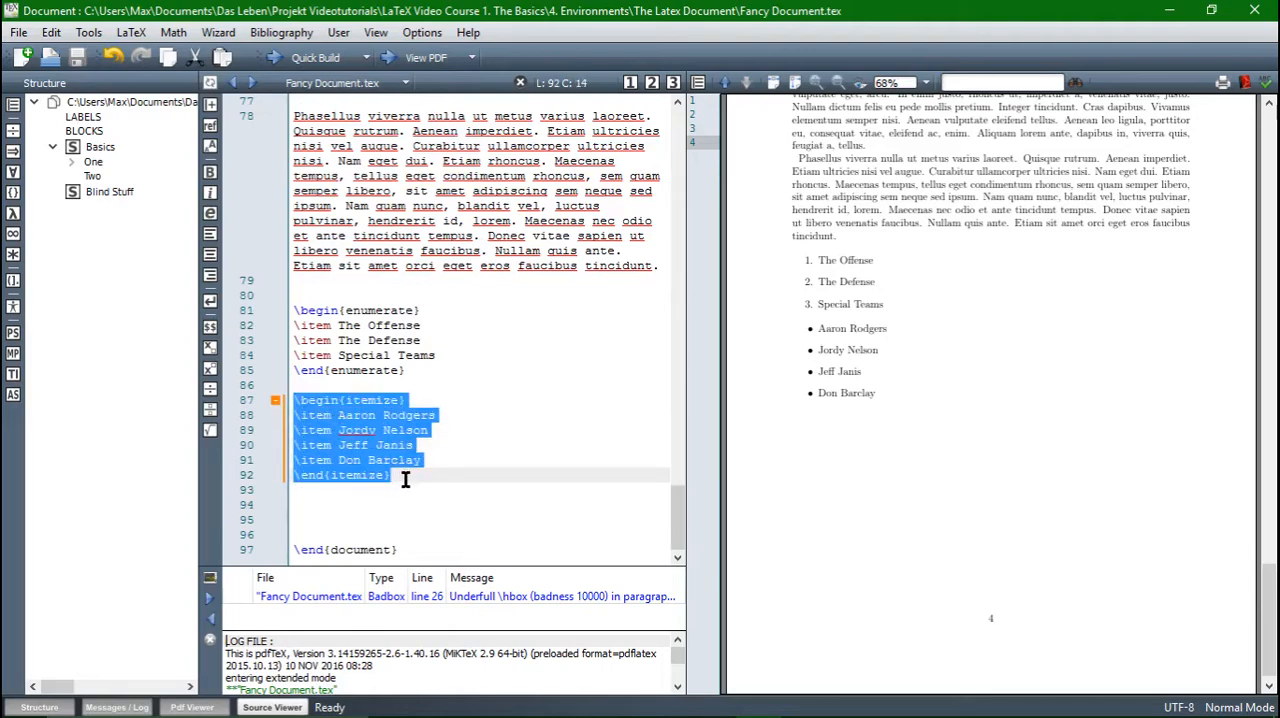
key(Delete)
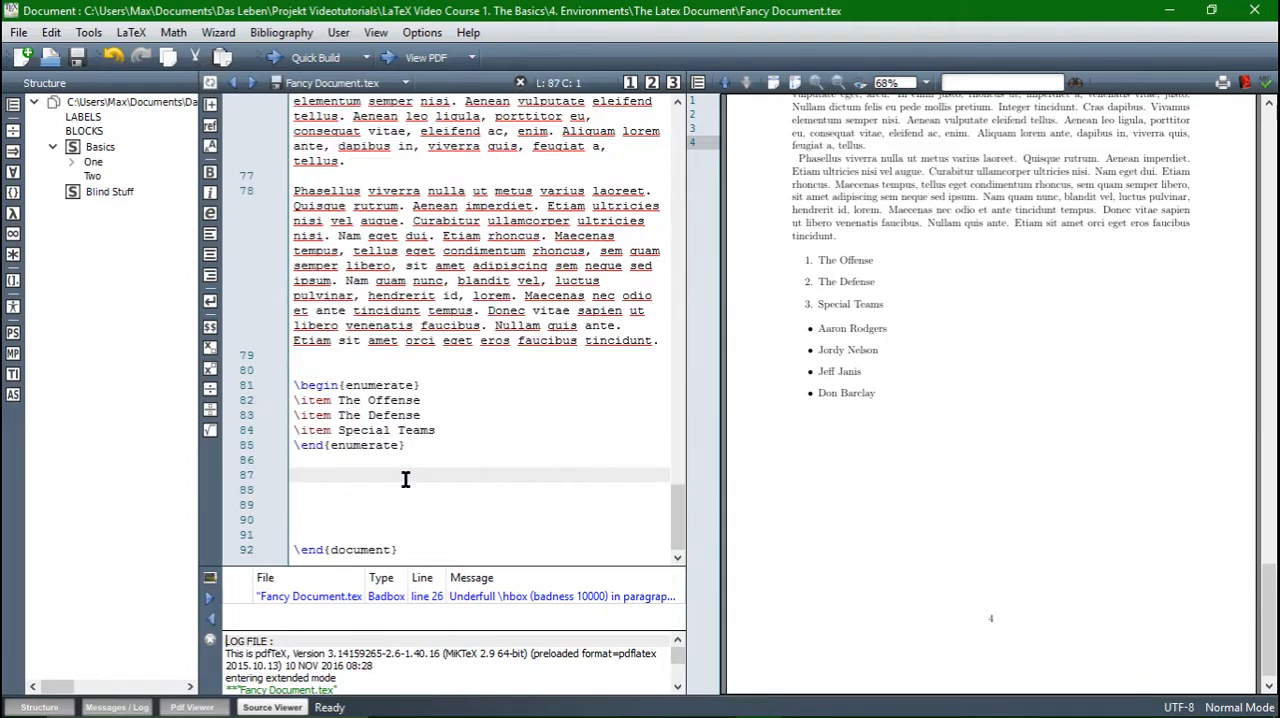
click(430, 400)
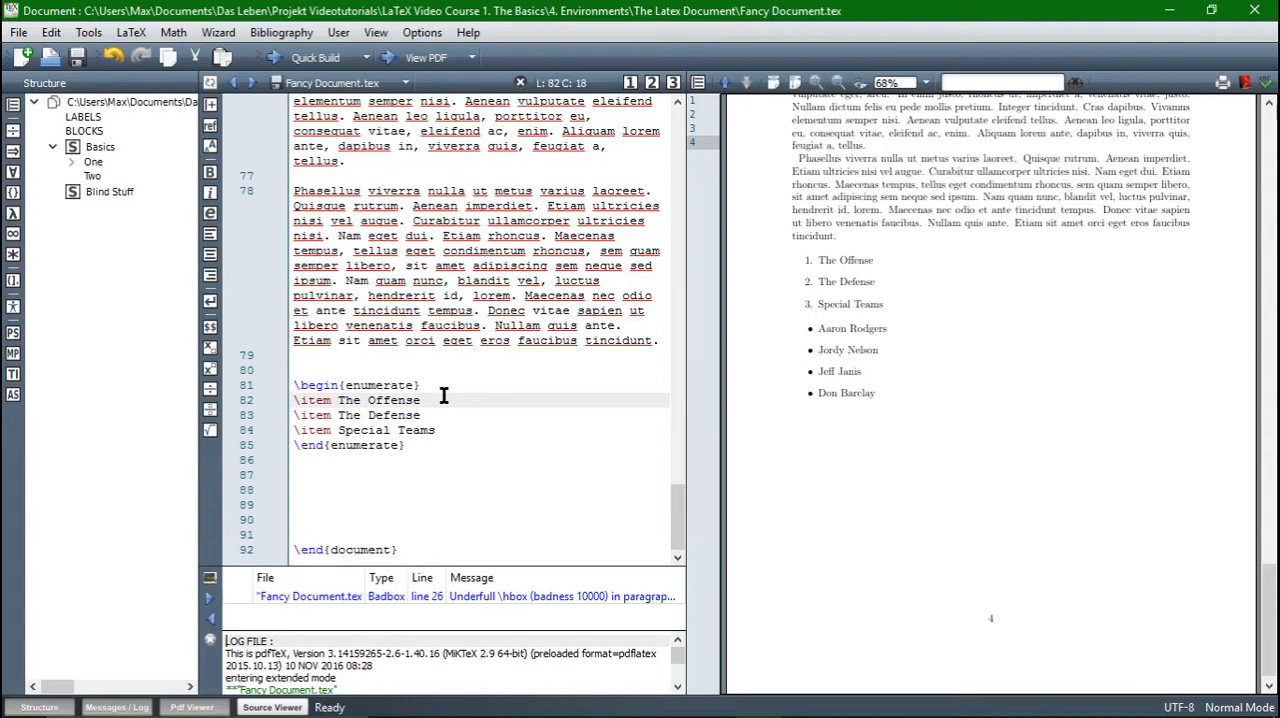
key(Return)
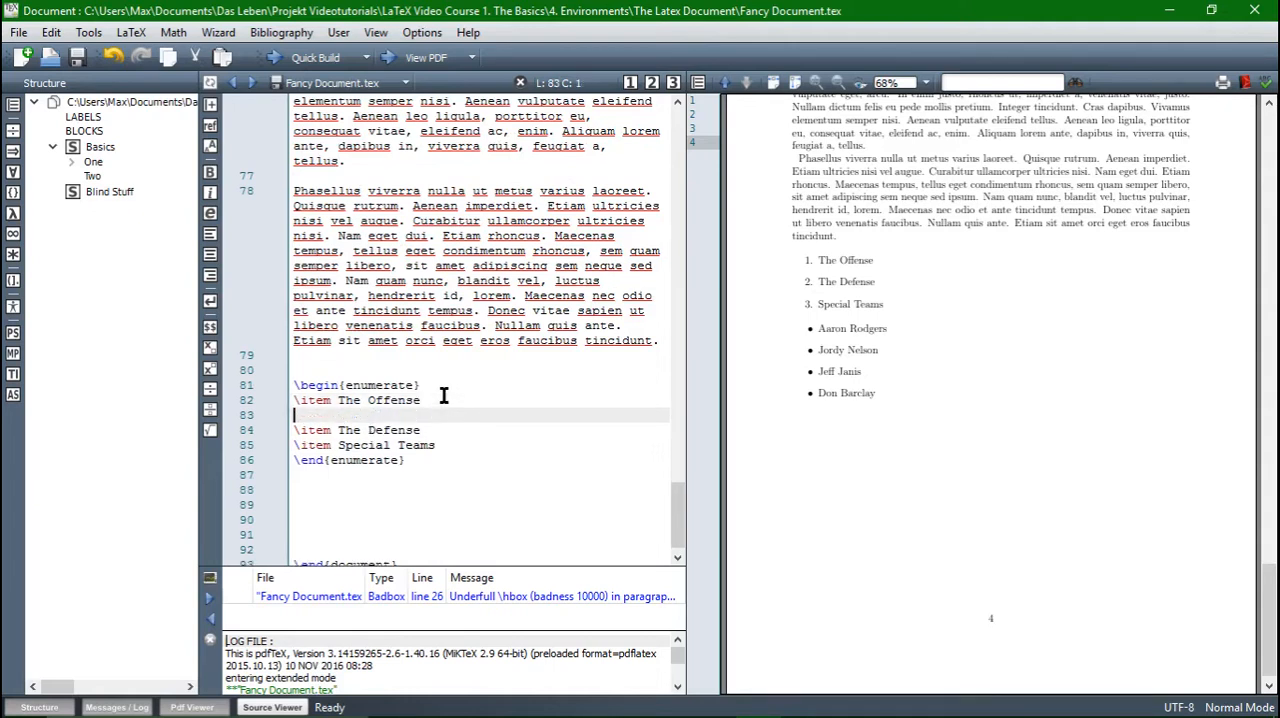
text(\begin{itemize} \item Aaron Rodgers \item Jordy Nelson \item Jeff Janis \item Don Barclay \end{itemize})
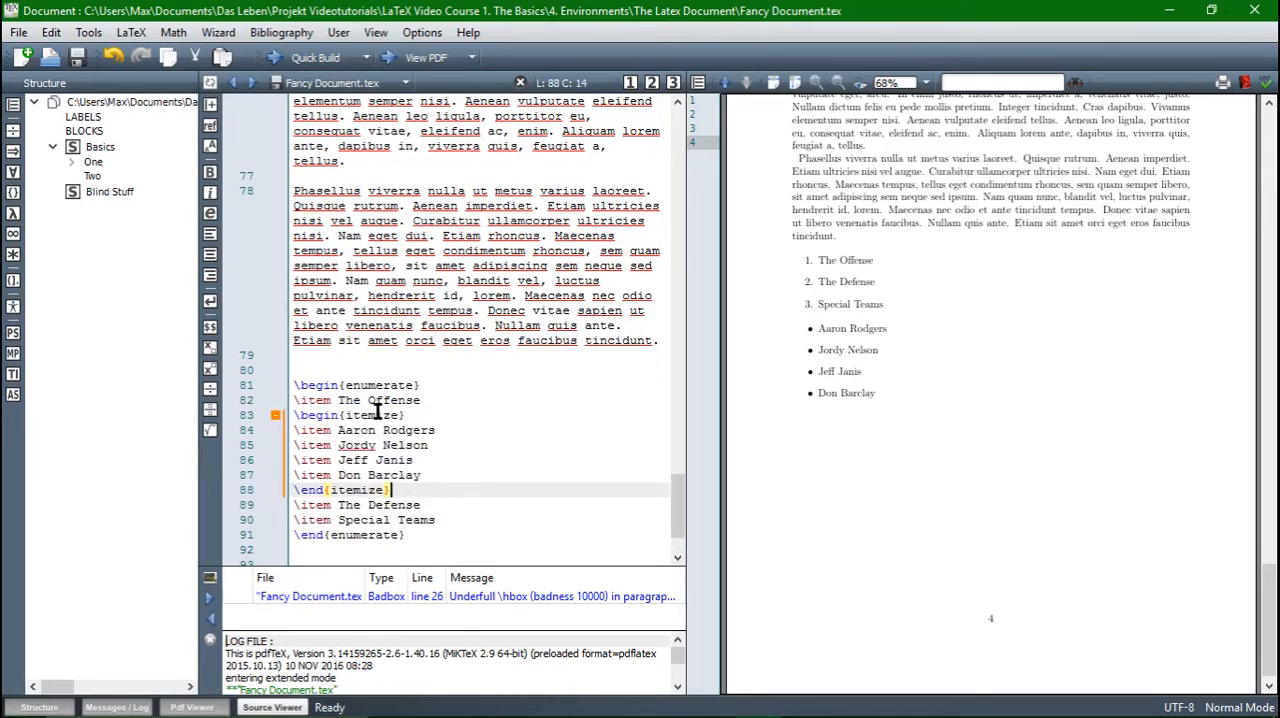
Step: Add blank lines around the nested list and recompile to show it indented
click(433, 399)
key(Return)
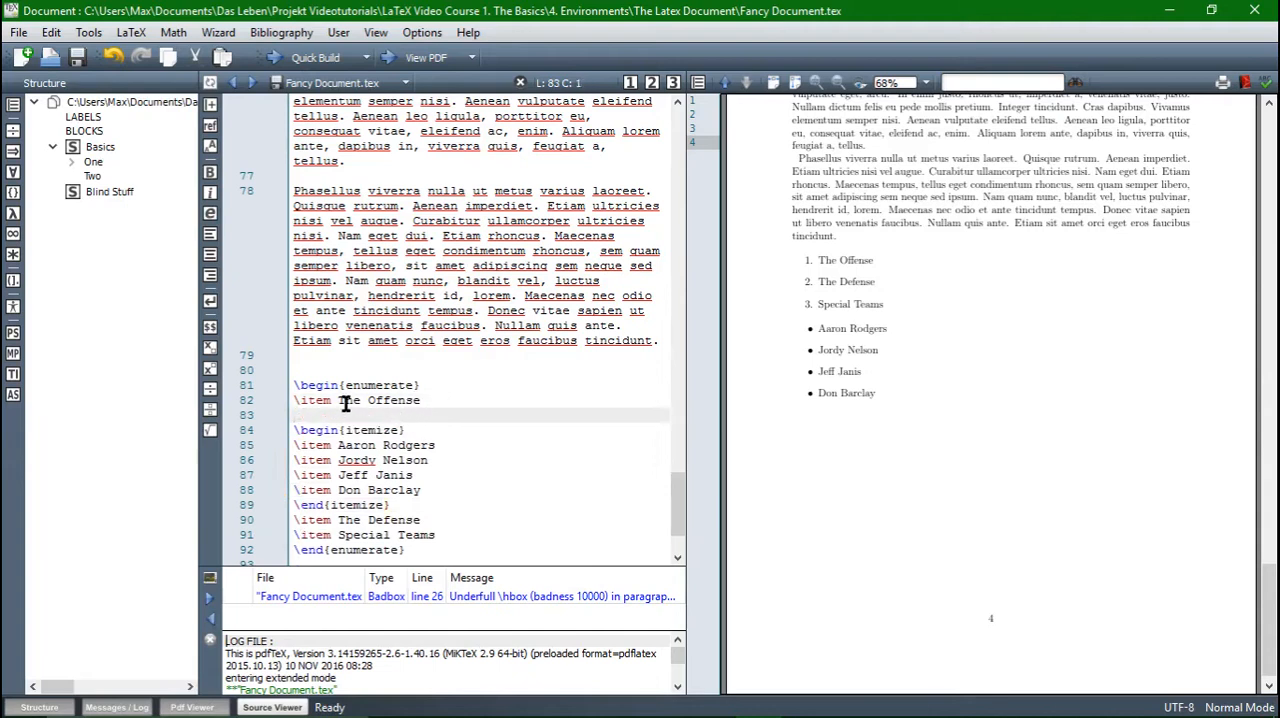
scroll(370, 390, down, 1)
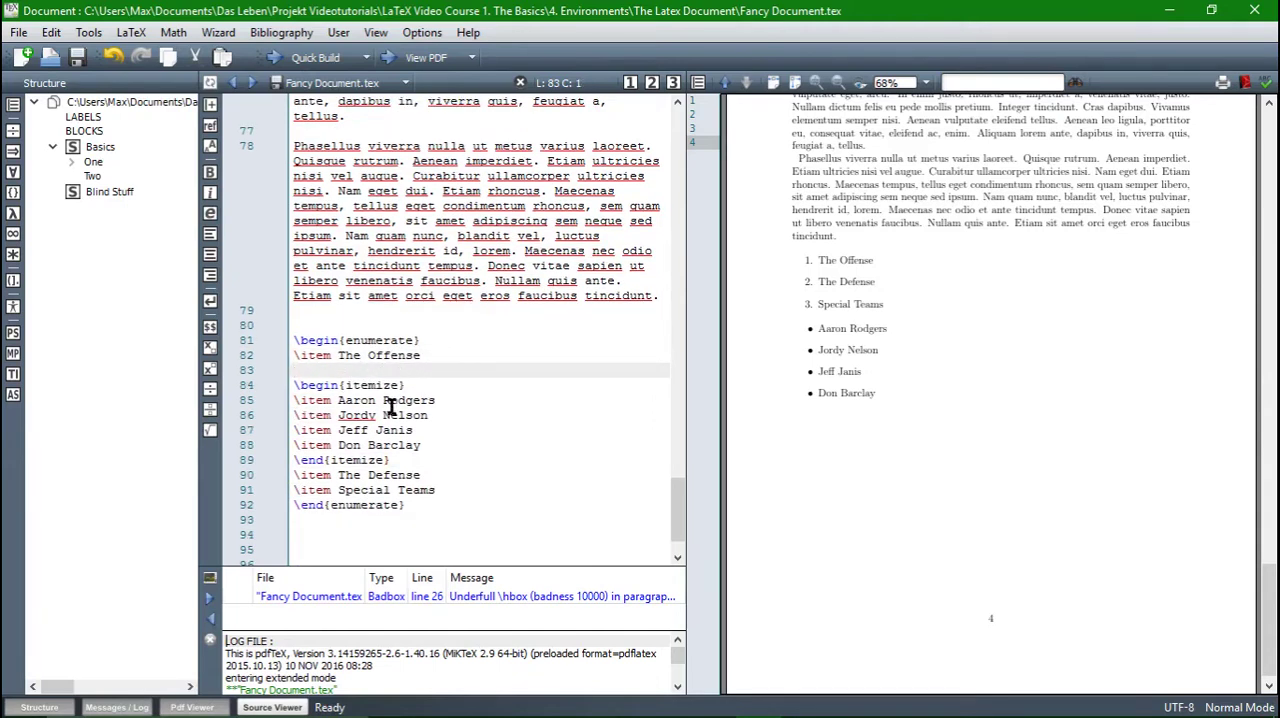
click(413, 460)
key(Return)
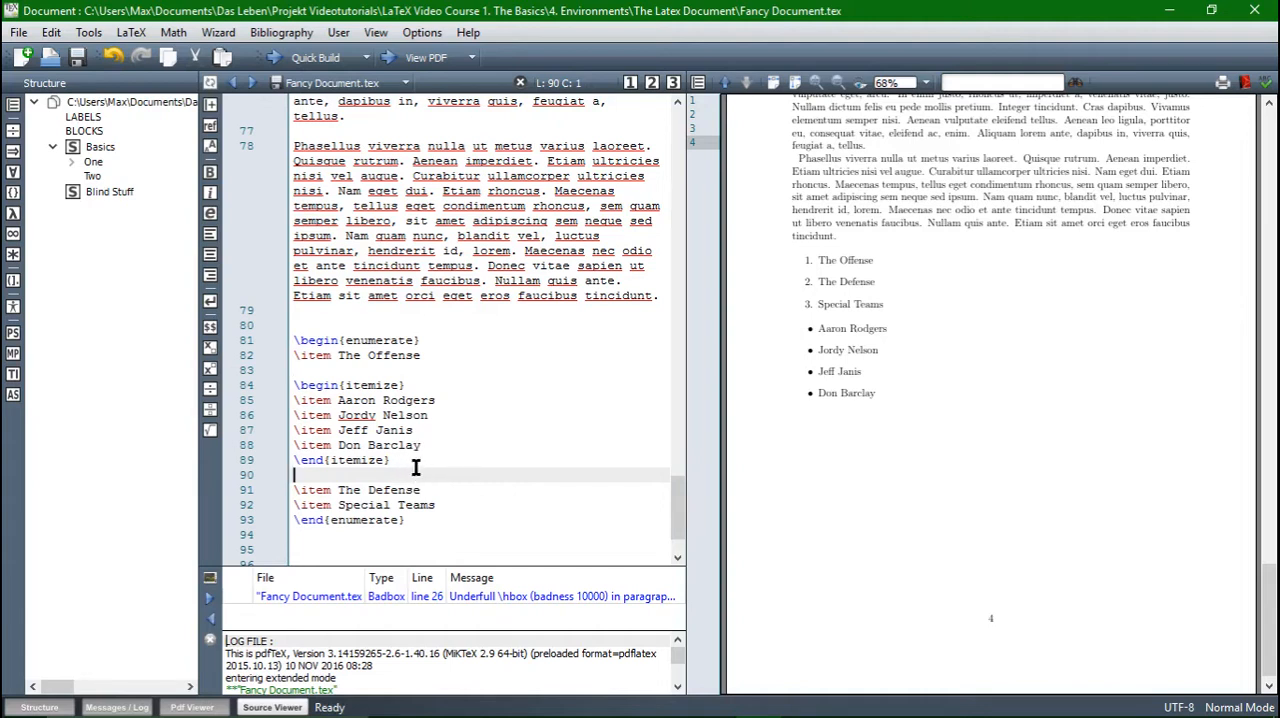
key(F1)
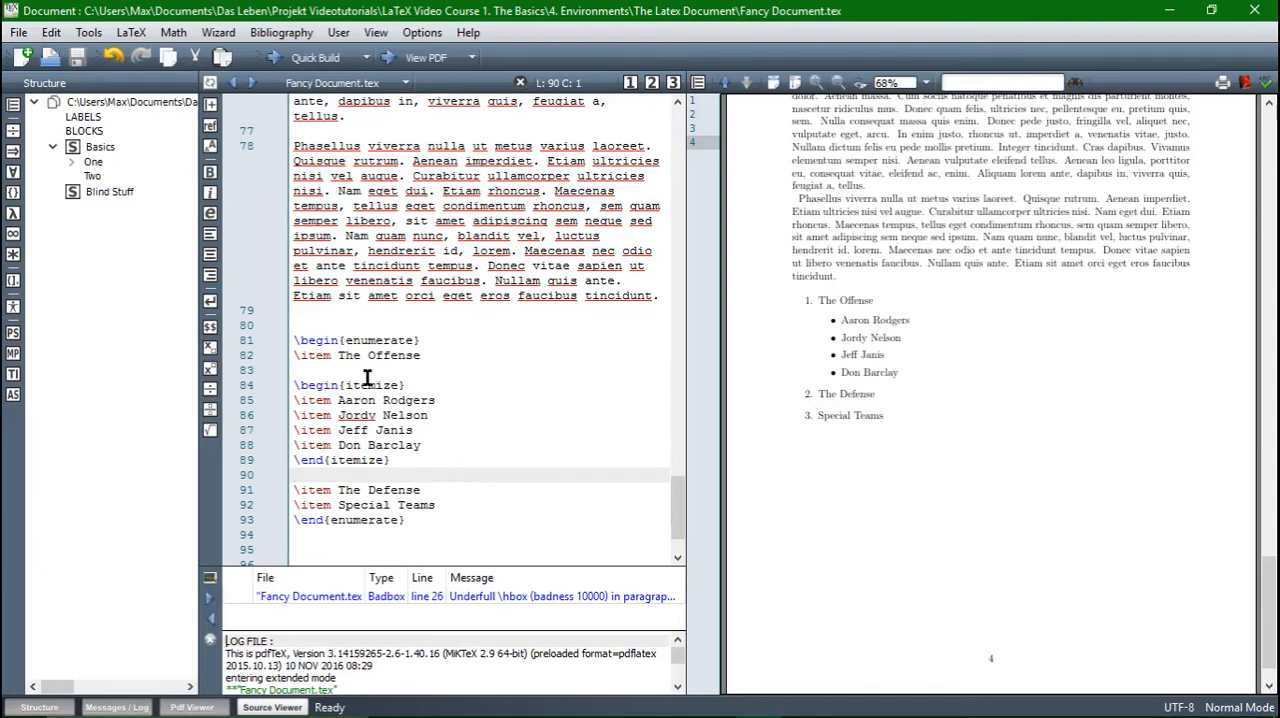
scroll(480, 330, down, 1)
Step: Paste the nested itemize block giving The Defense Linebackers and Secondary sublists of three players each
key(F1)
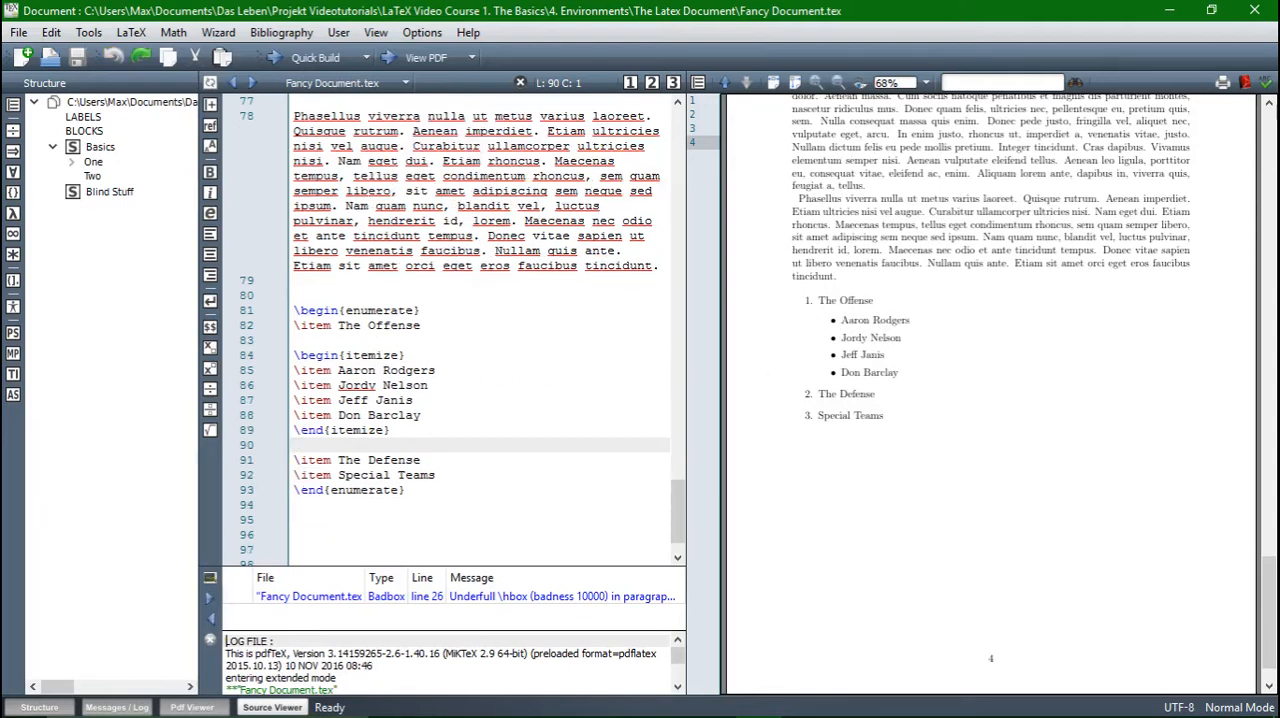
click(430, 460)
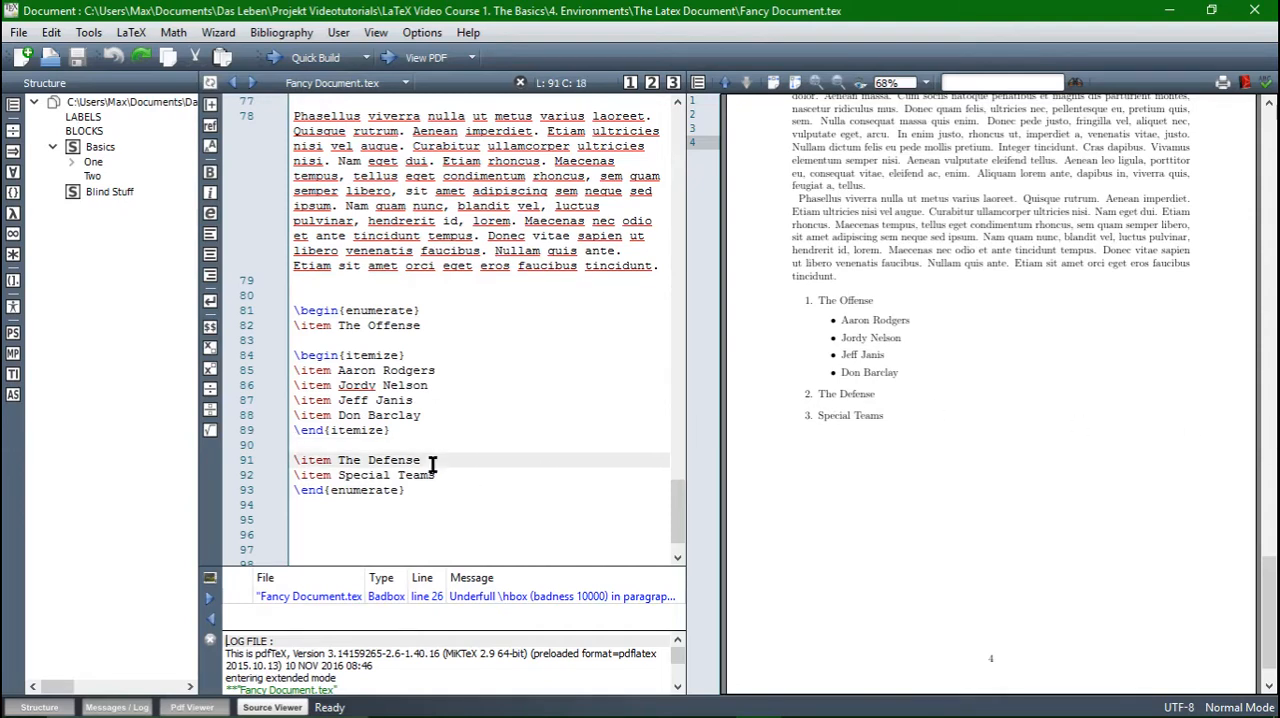
key(Return)
key(Return)
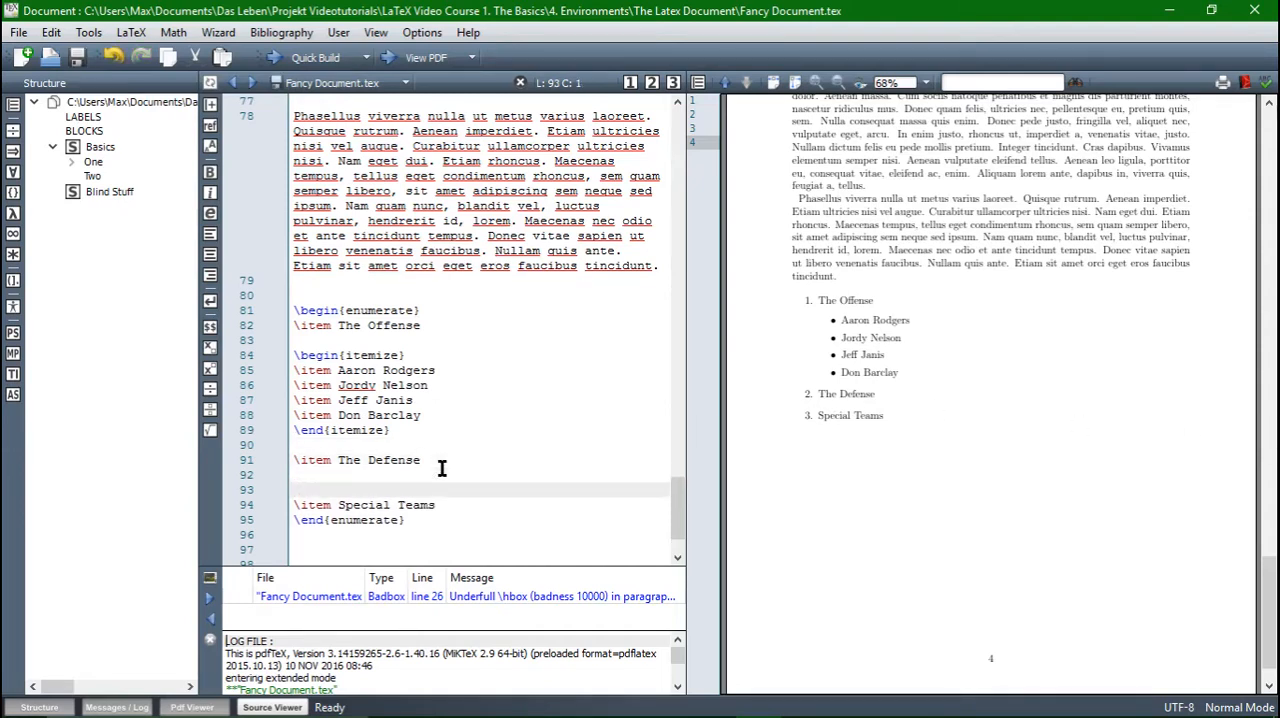
text(\begin{itemize} \item Linebackers  \begin{itemize} \item Clay Matthews \item Julius Peppers \item Blake Martinez \end{itemize}  \item Secondary  \begin{itemize} \item Ha Ha Clinton-Dix \item Sam Shields \item Damarious Randall \end{itemize}  \end{itemize})
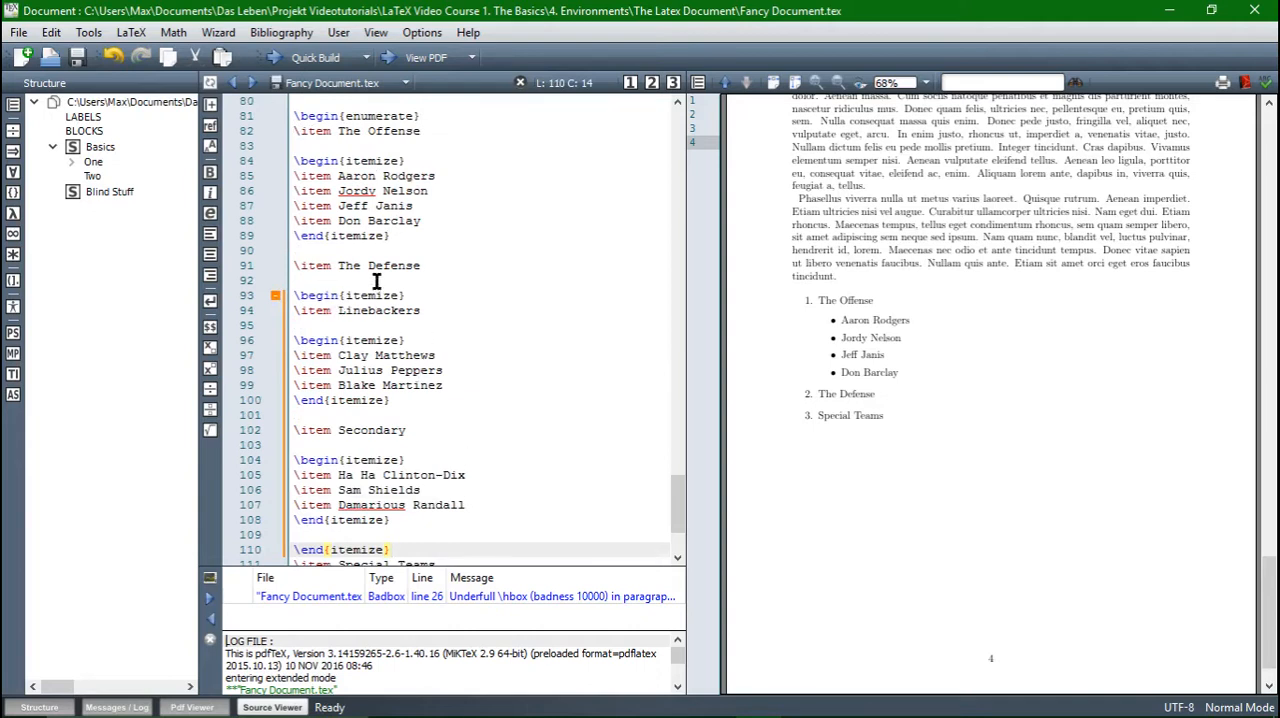
click(362, 311)
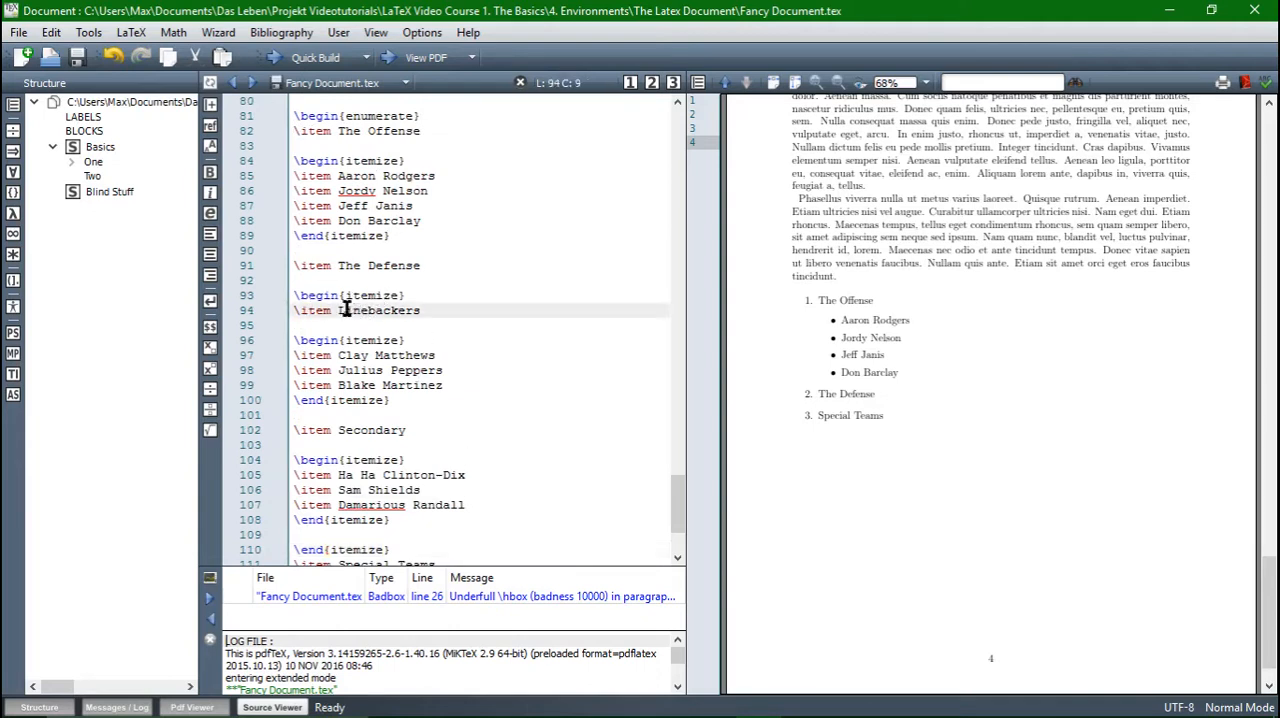
scroll(355, 320, down, 2)
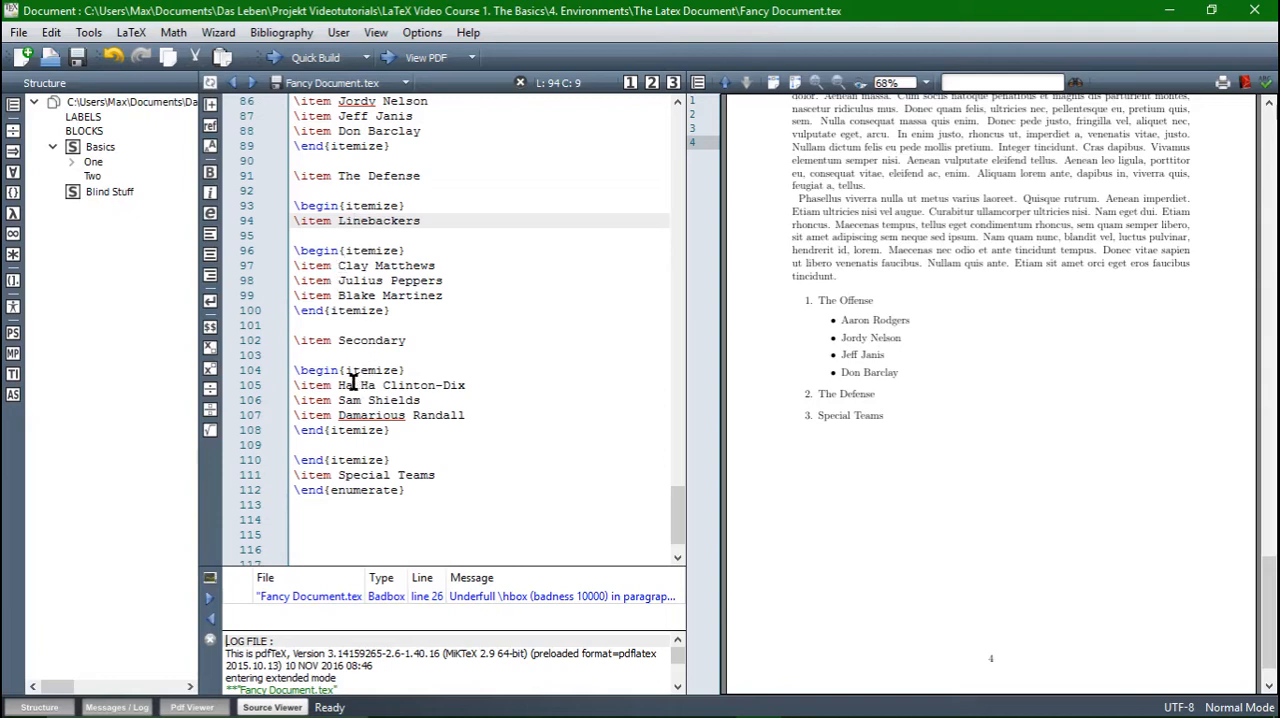
Step: Recompile with Quick Build so the PDF preview shows the nested defense lists
click(276, 57)
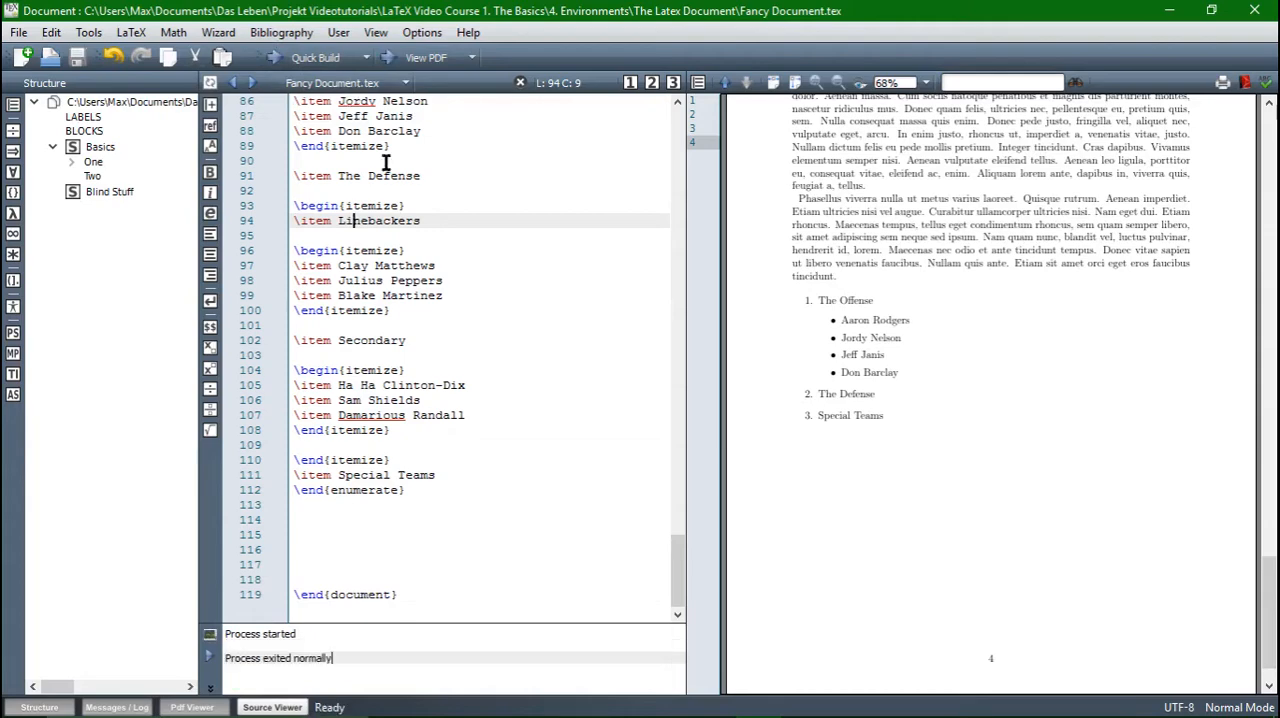
scroll(1000, 482, down, 1)
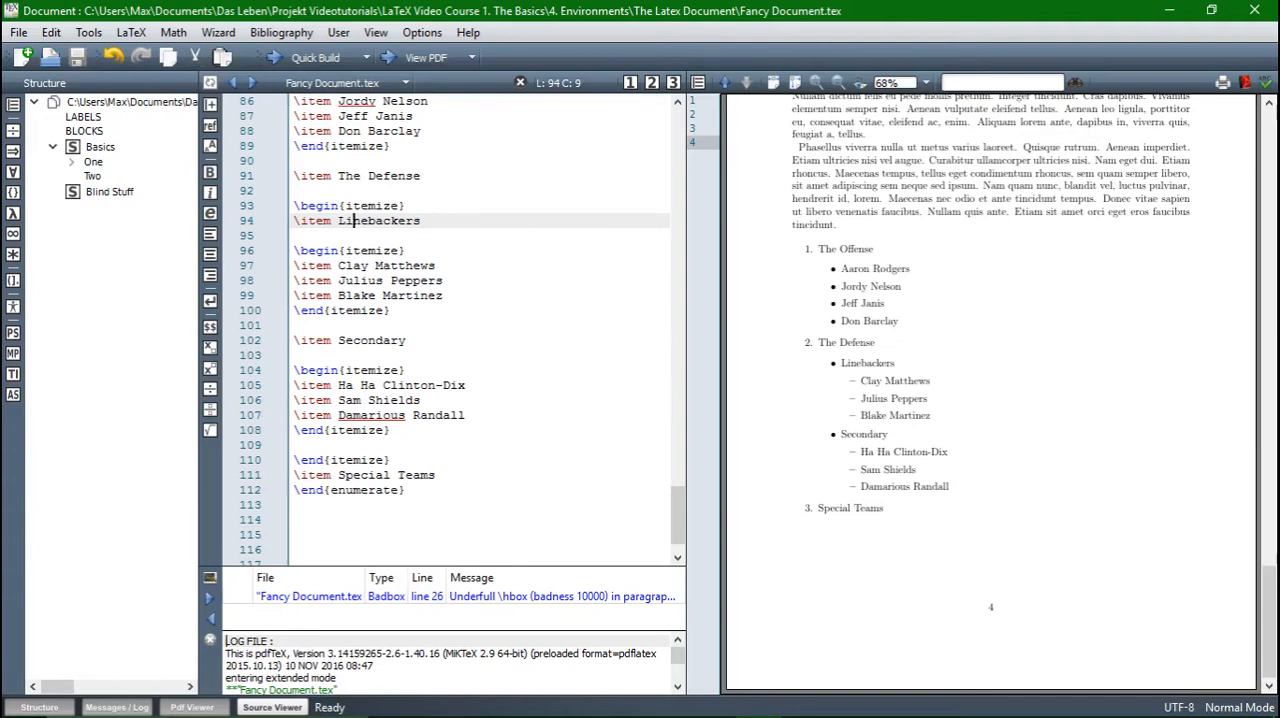
key(F1)
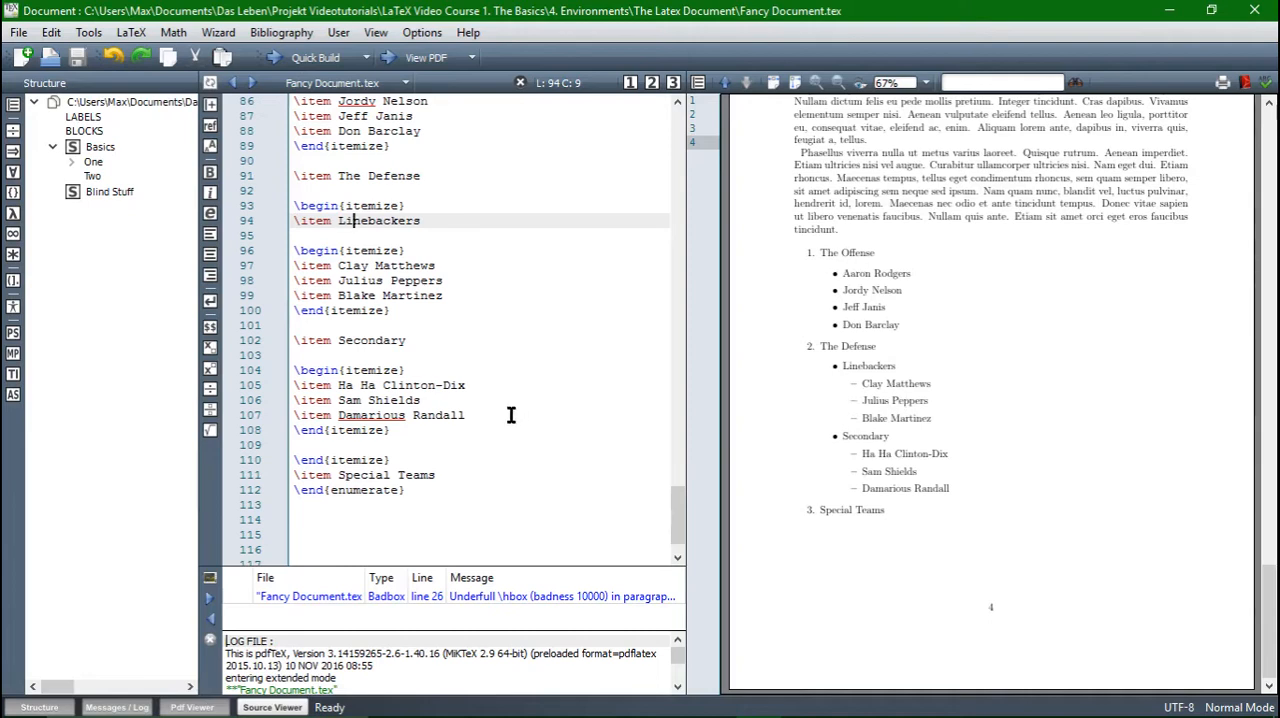
scroll(522, 406, down, 1)
Step: Add a description environment with items Coaching Staff, Doctors and Janitor below the numbered list and recompile
click(486, 470)
text(\beg)
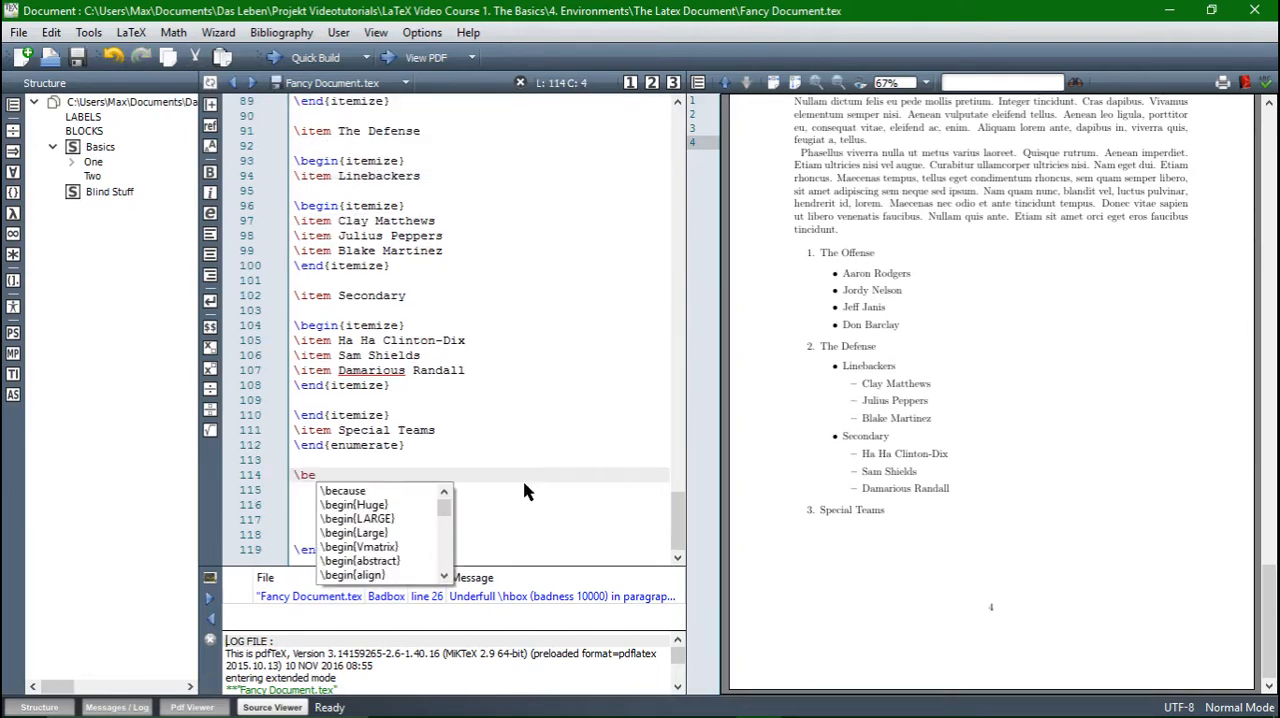
key(Return)
text(des})
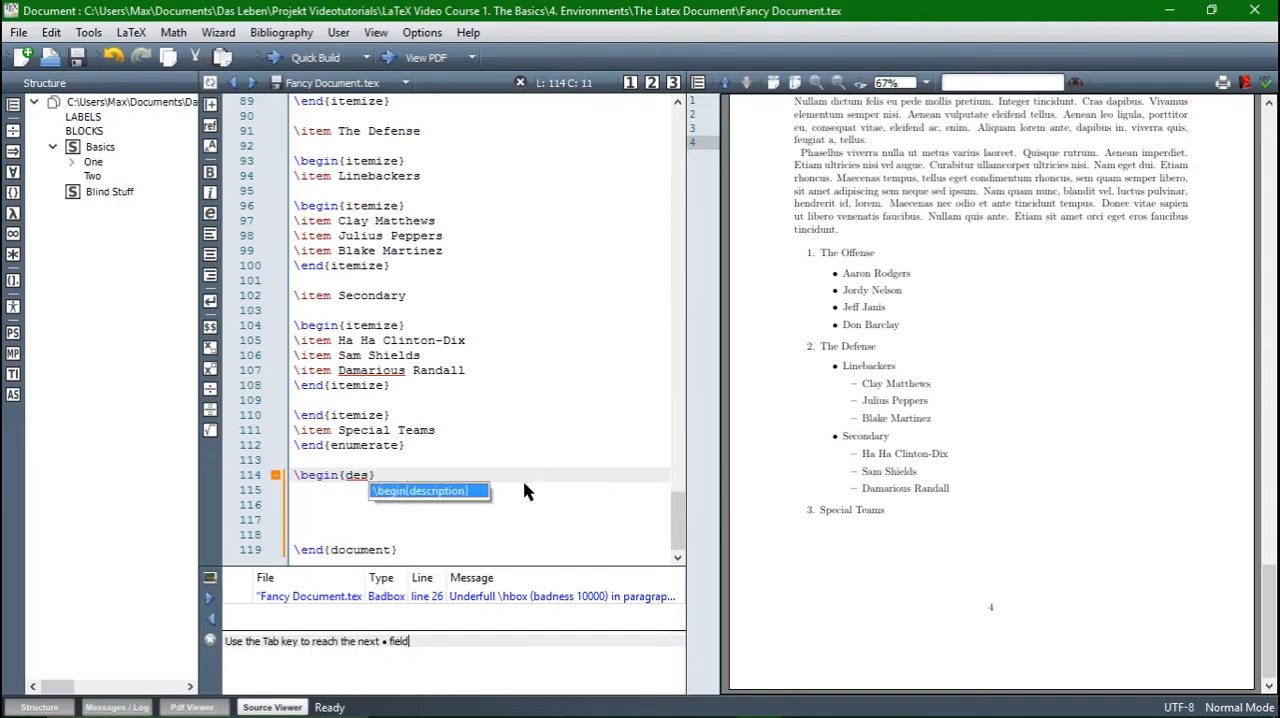
key(Return)
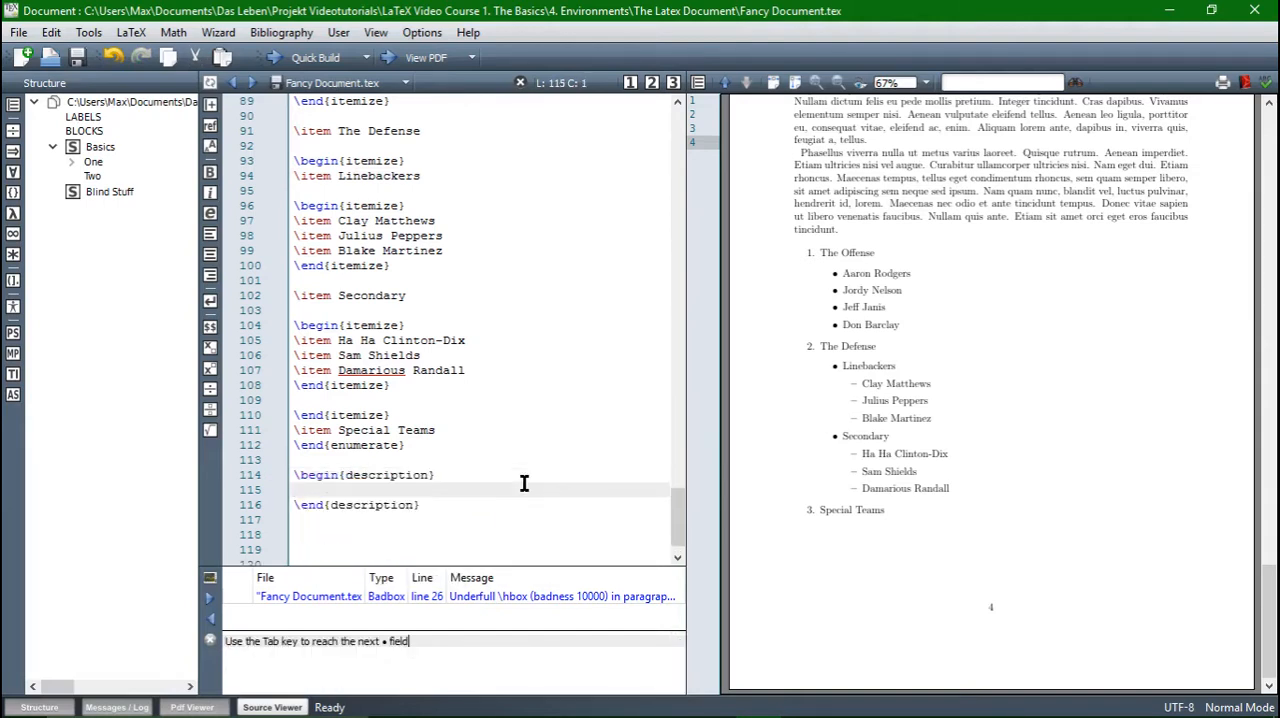
text(\ite)
key(Return)
text(Coachin)
text(g Staff)
key(Return)
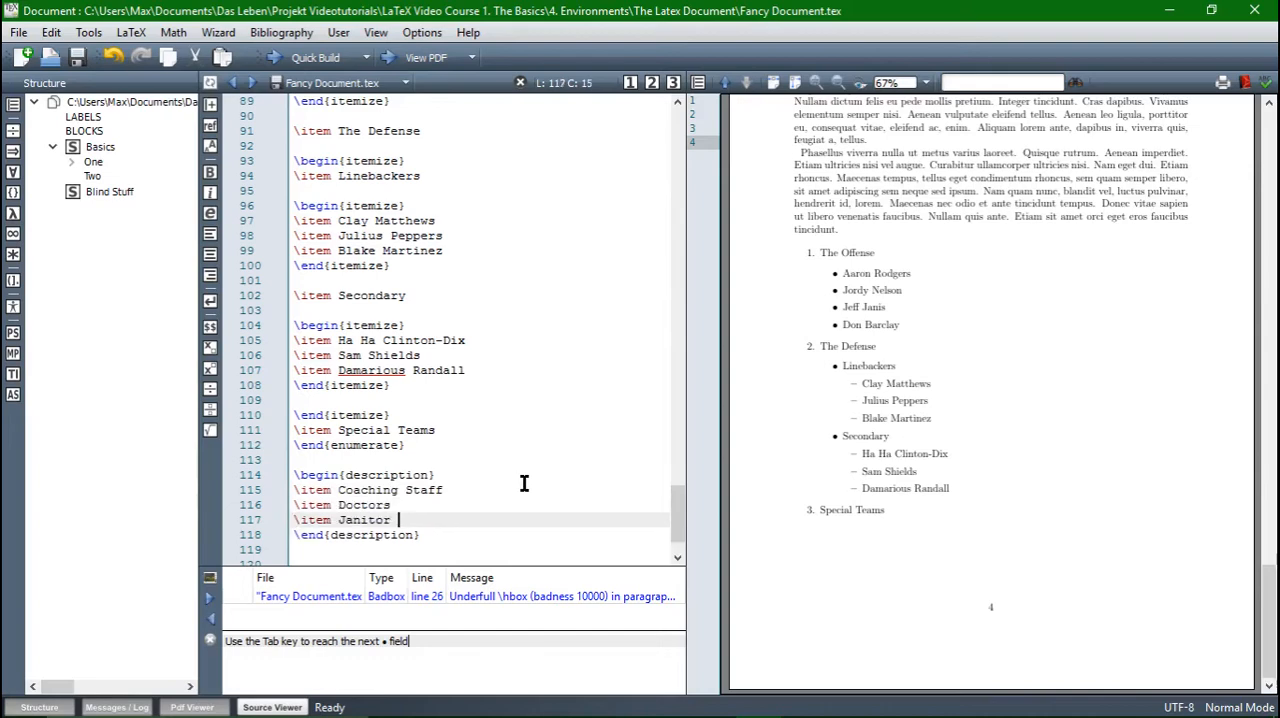
key(F1)
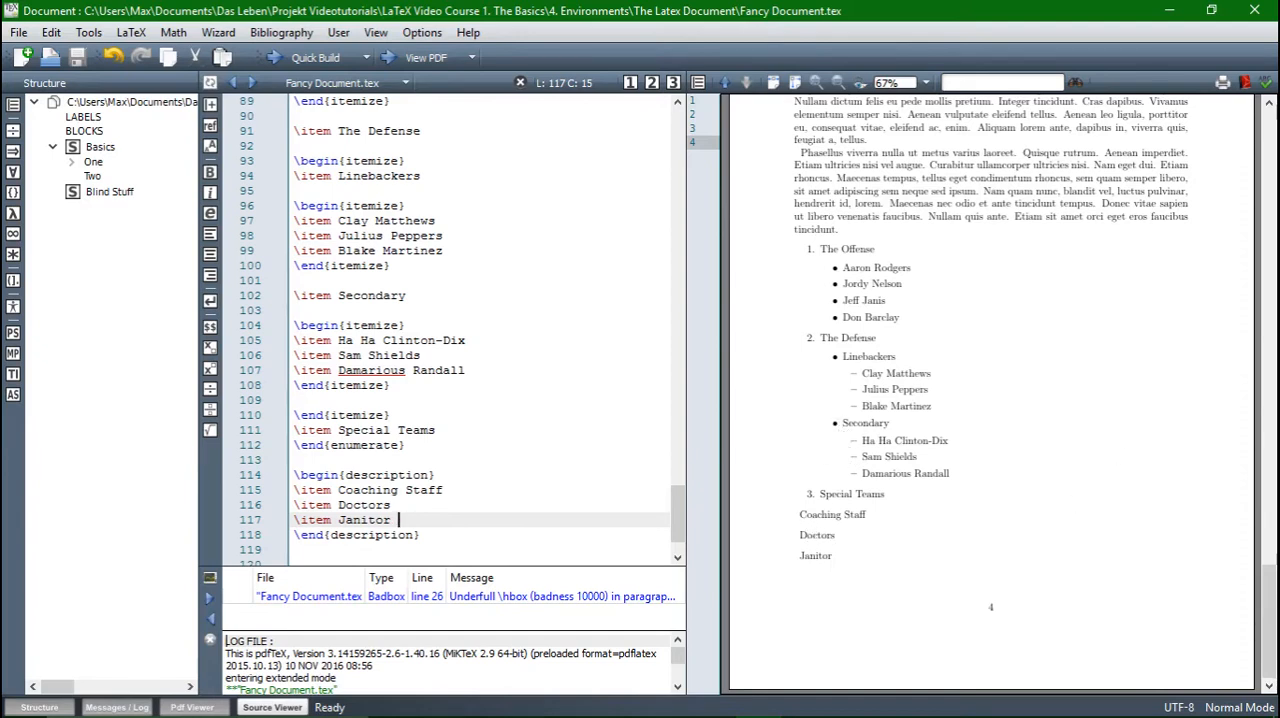
scroll(990, 390, up, 1)
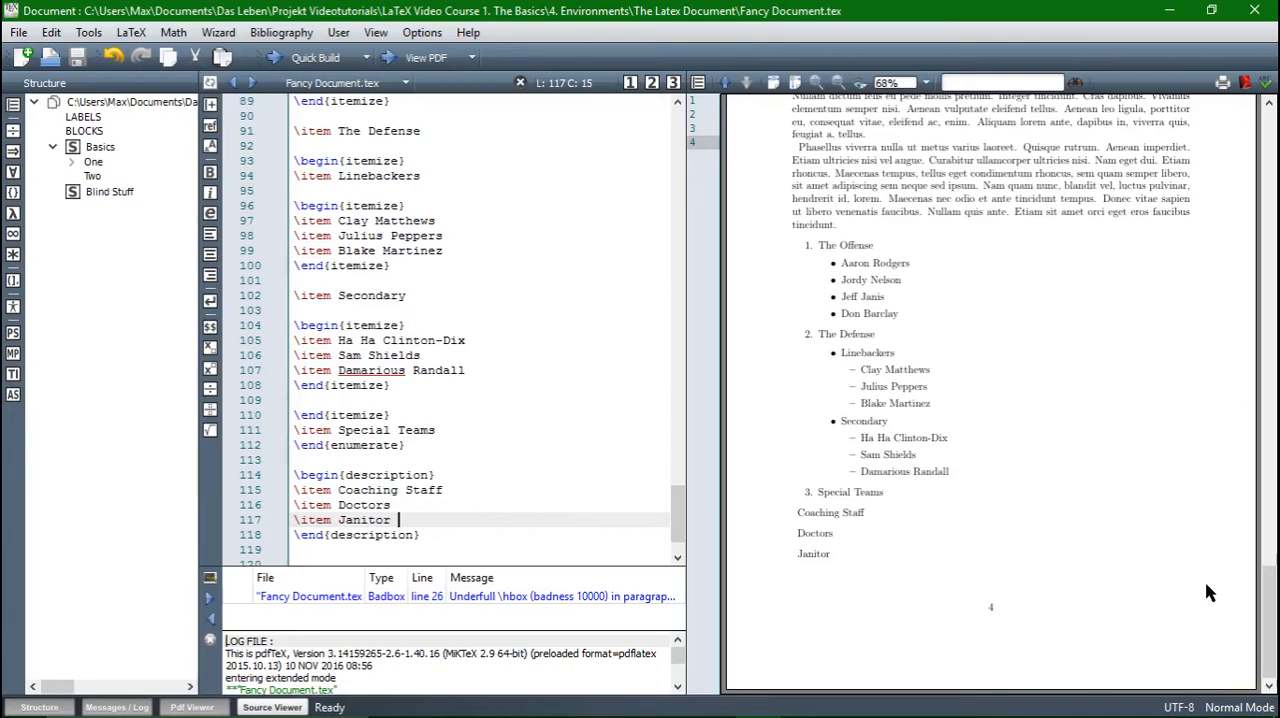
drag(678, 527, 678, 130)
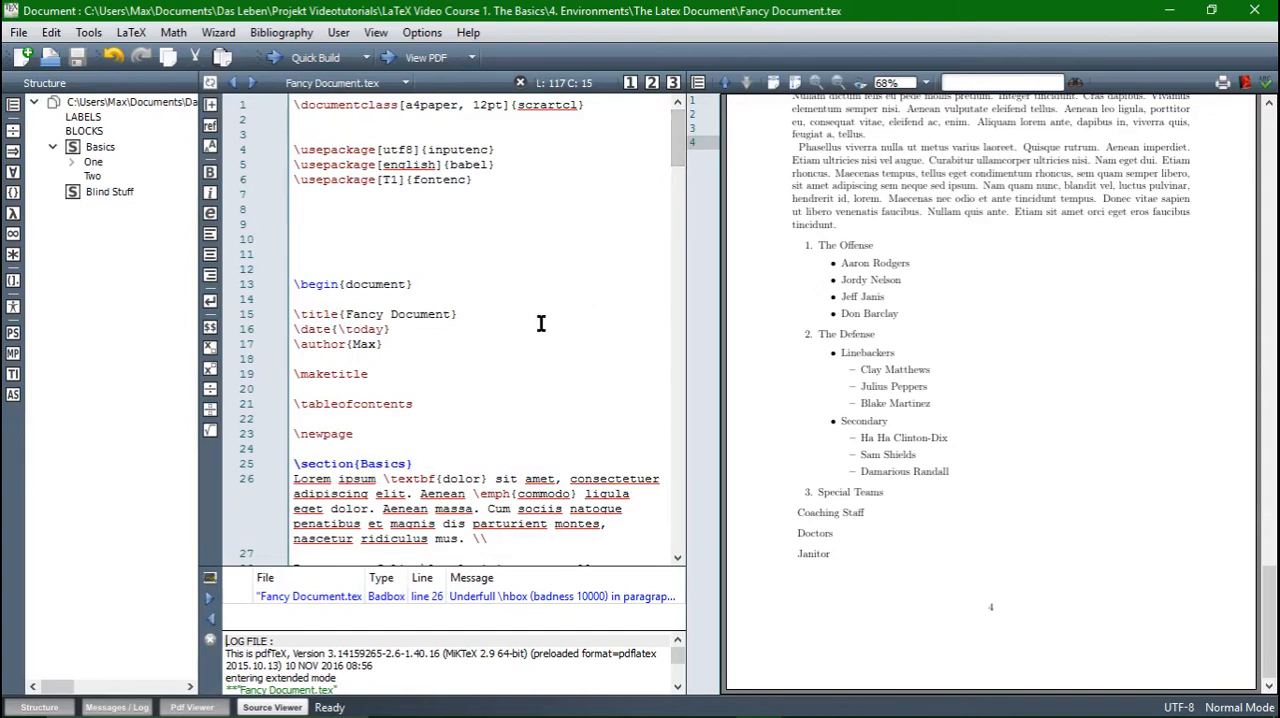
Step: Insert \newcommand{\nfl}{\textbf{National Football League}} just below \begin{document} via autocompletion
click(479, 283)
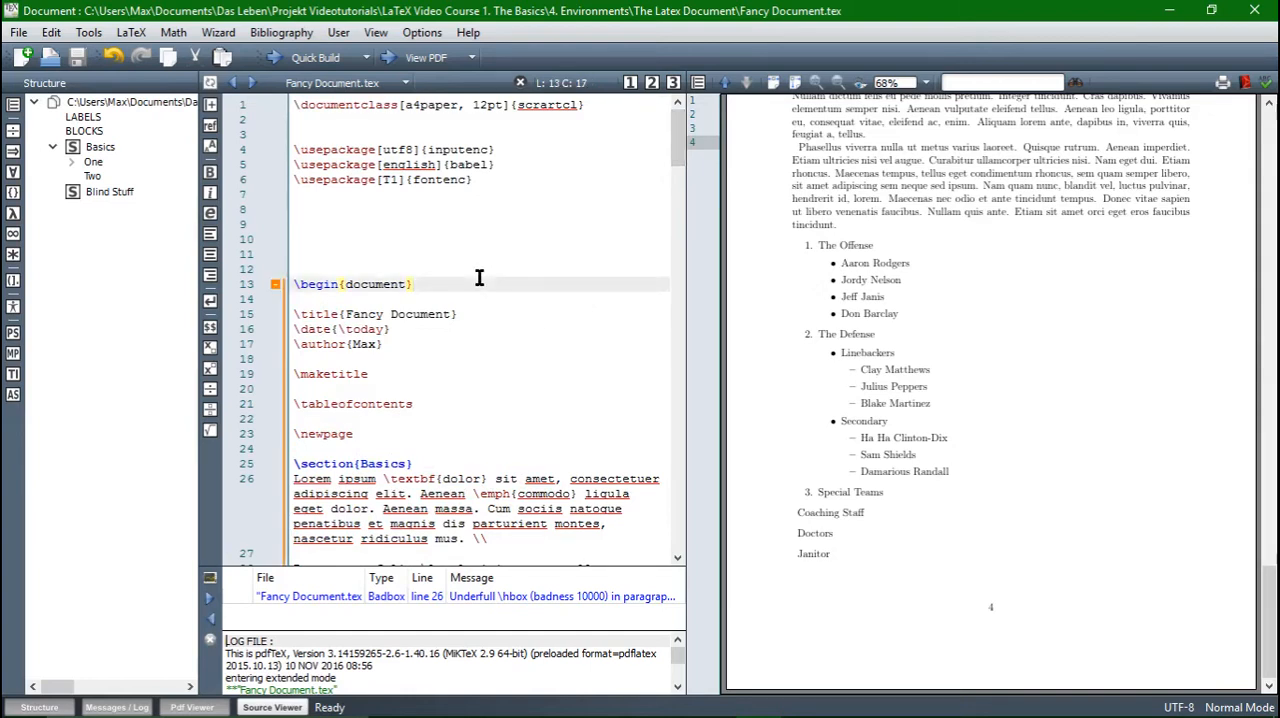
key(Return)
key(Return)
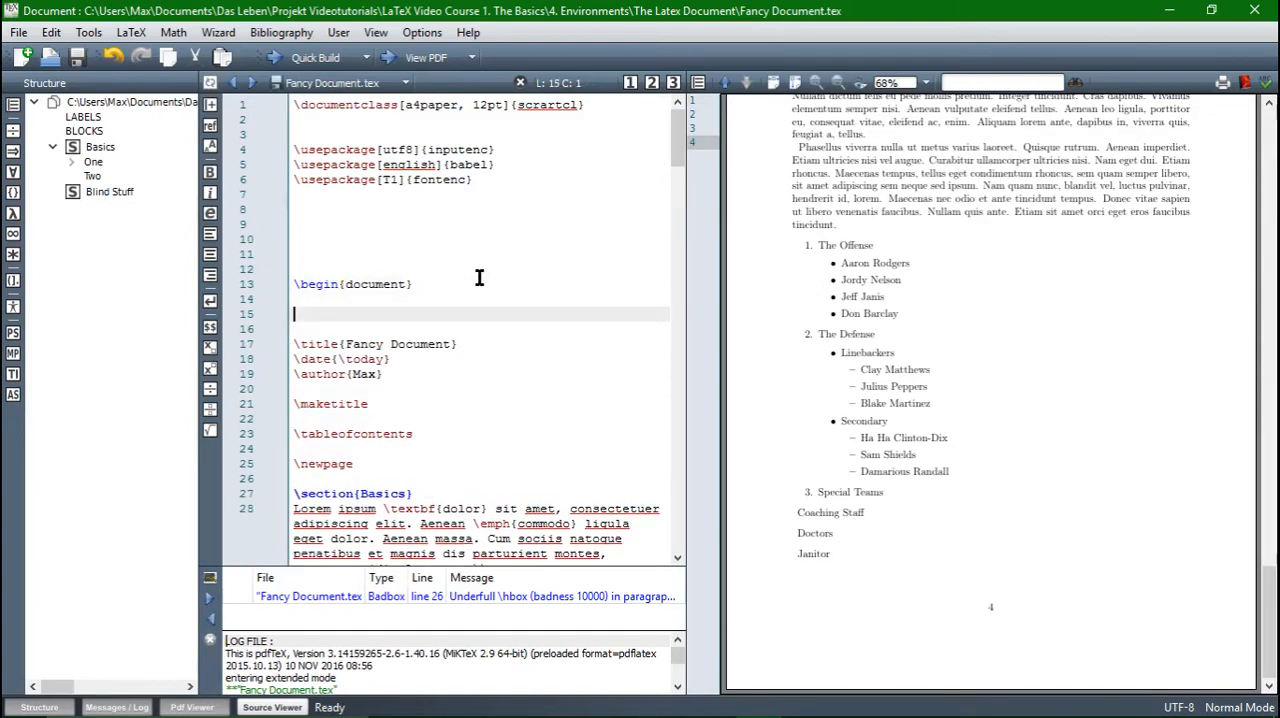
text(\new)
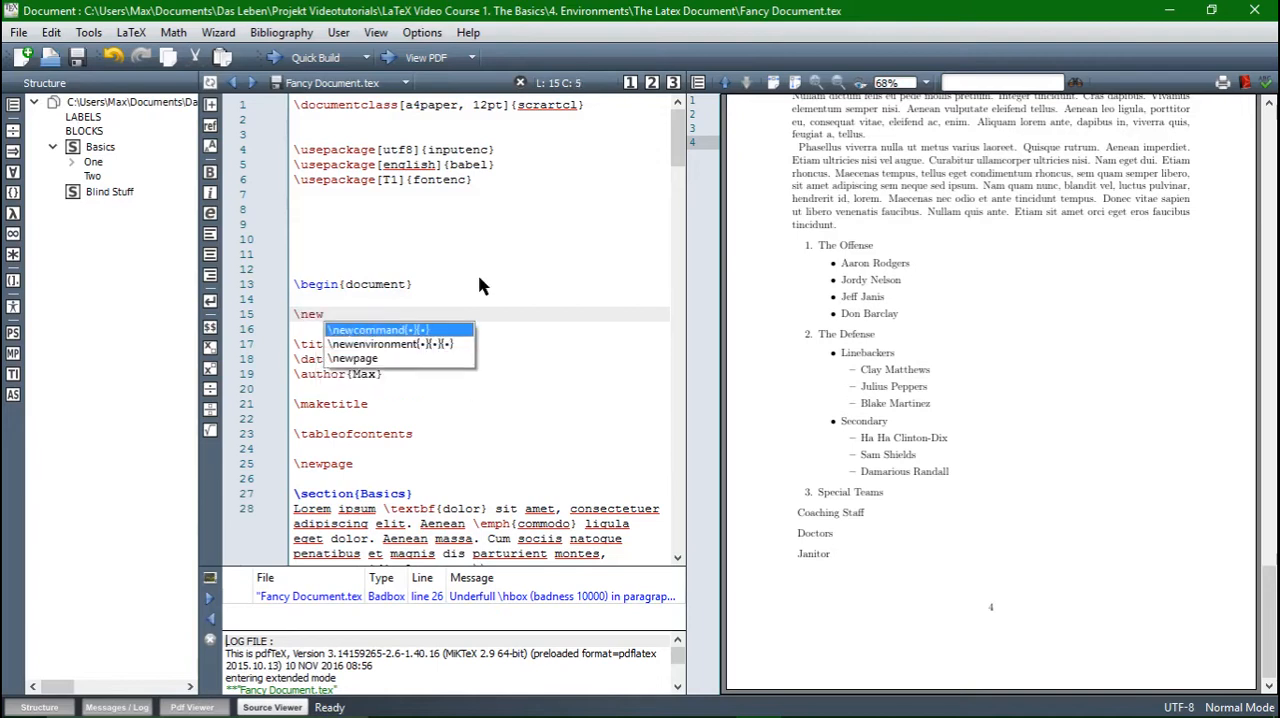
key(Return)
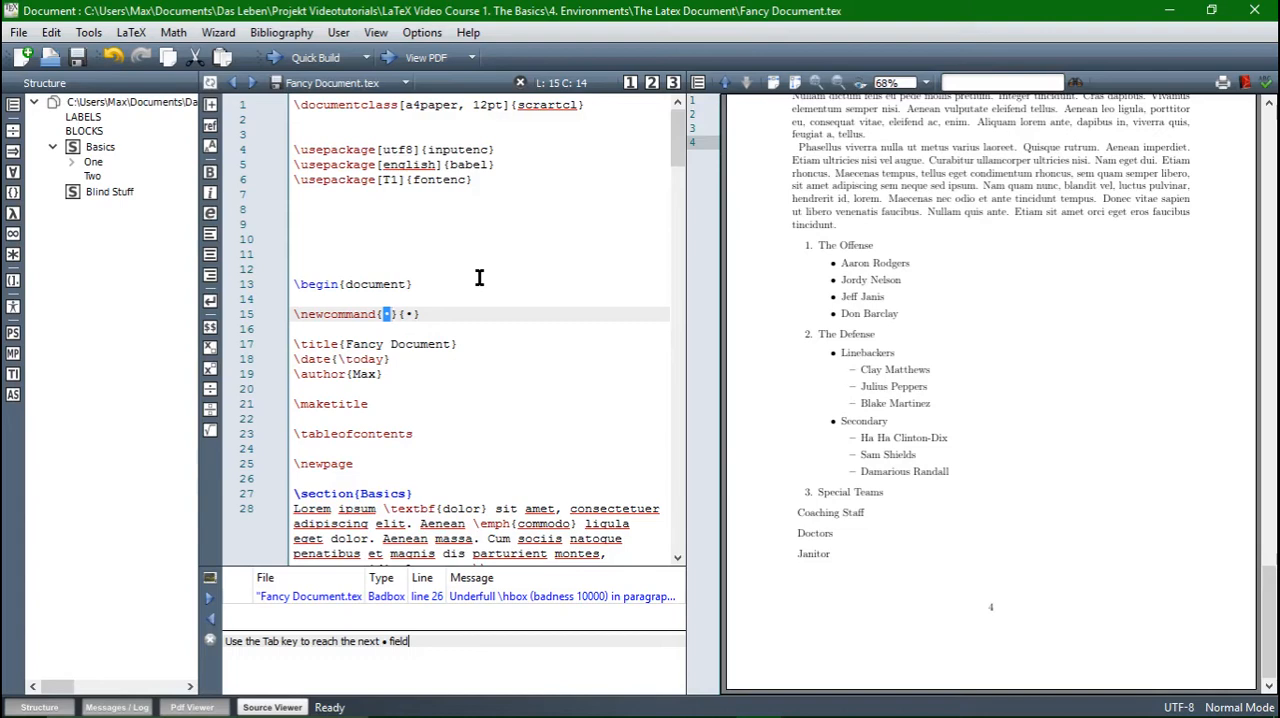
key(Tab)
text(\)
text(tex)
key(Return)
text(Natio)
text(nal F)
text(ootball Le)
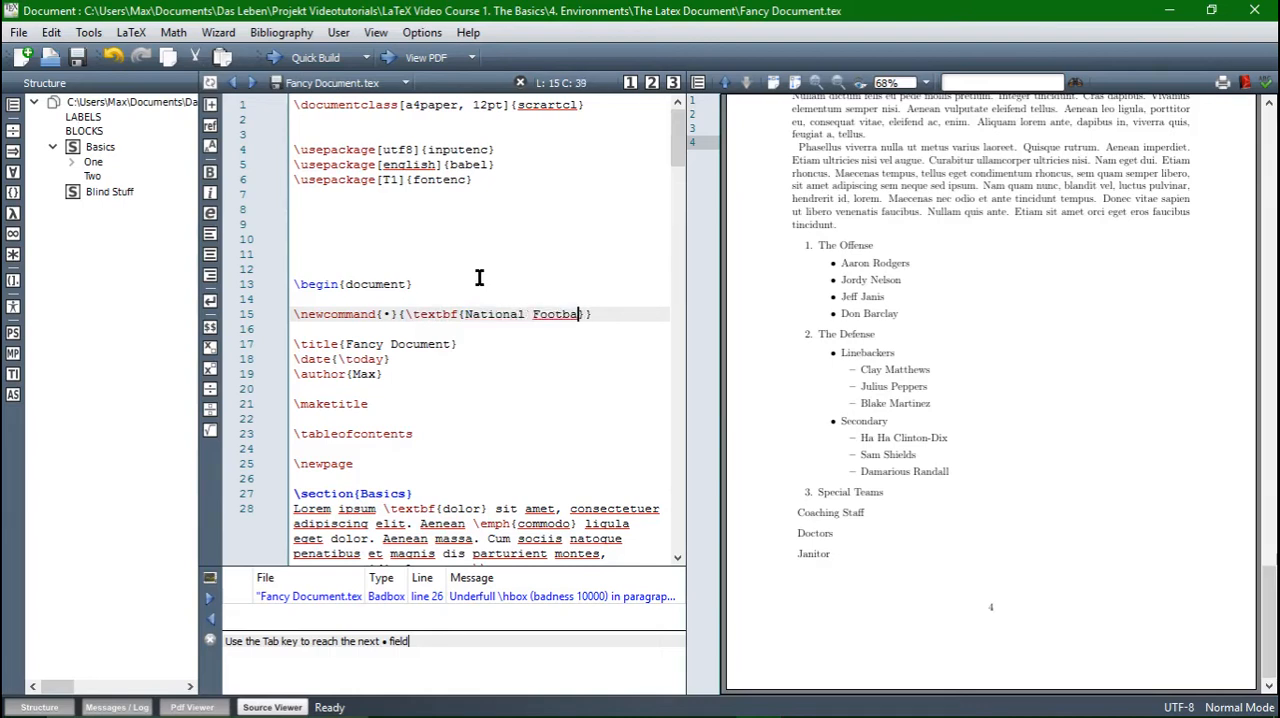
text(ag)
text(ue)
key(Tab)
key(BackSpace)
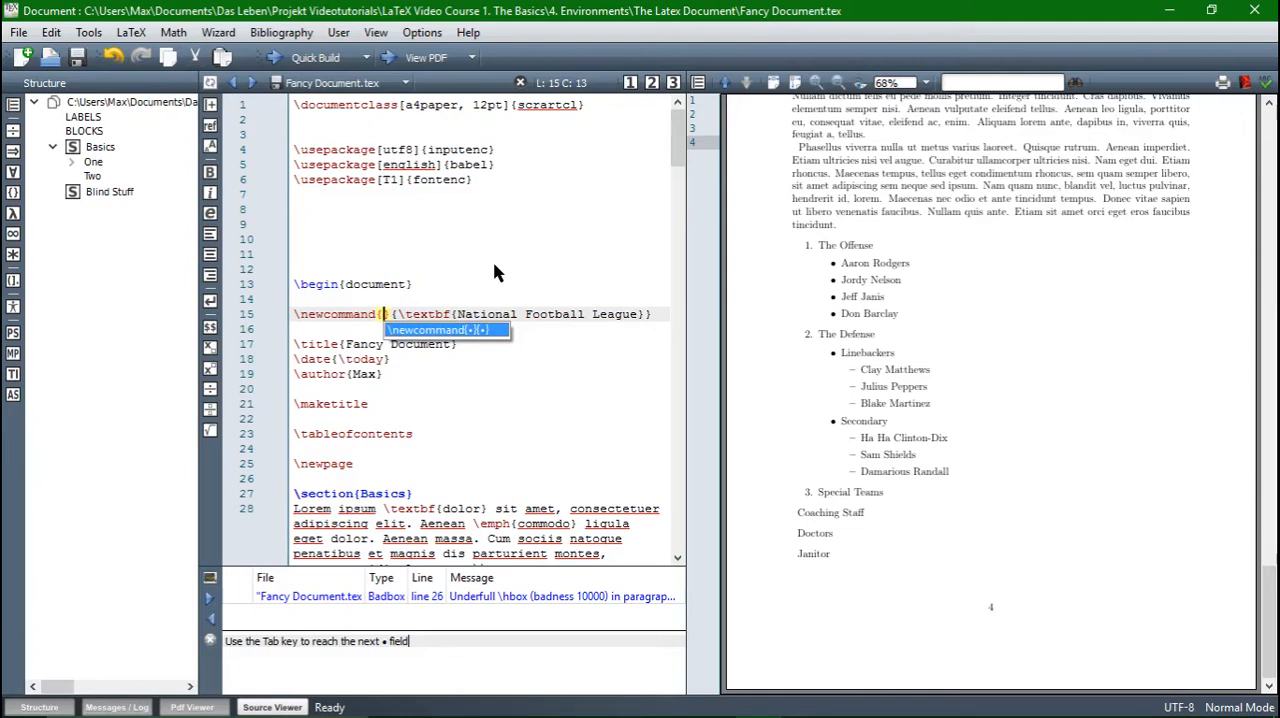
text(\)
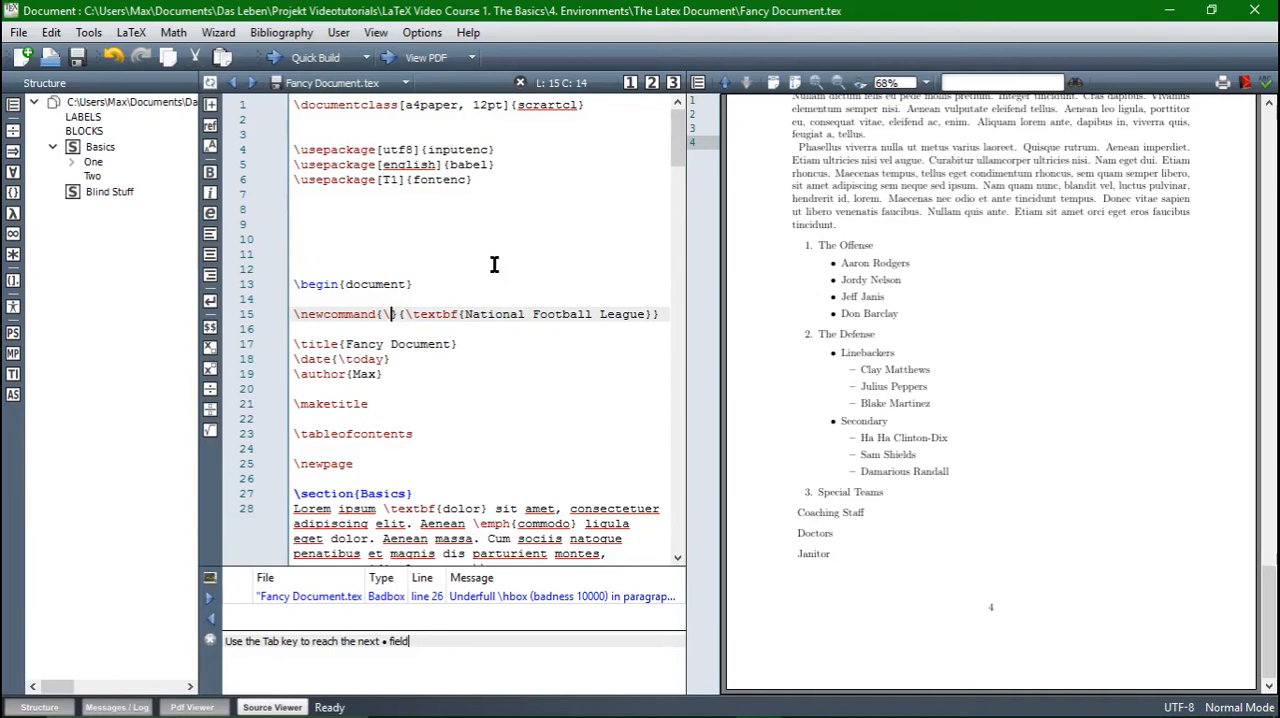
text(nfl)
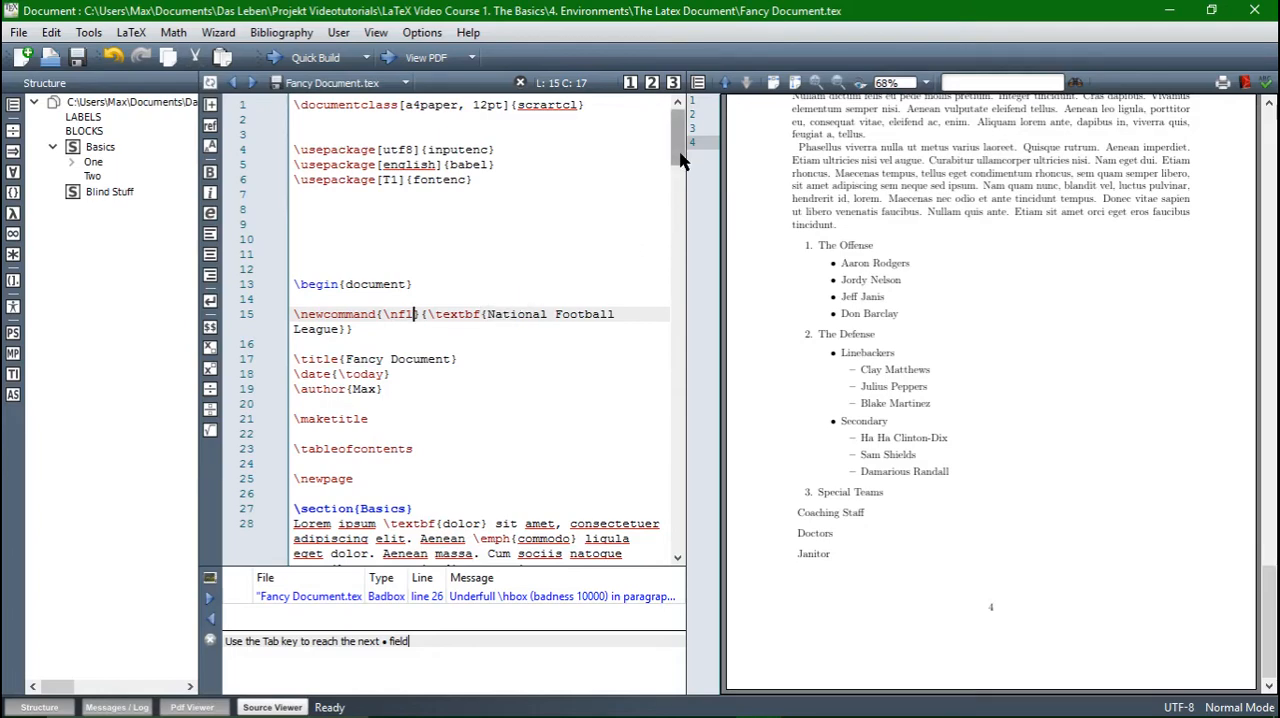
drag(683, 140, 678, 272)
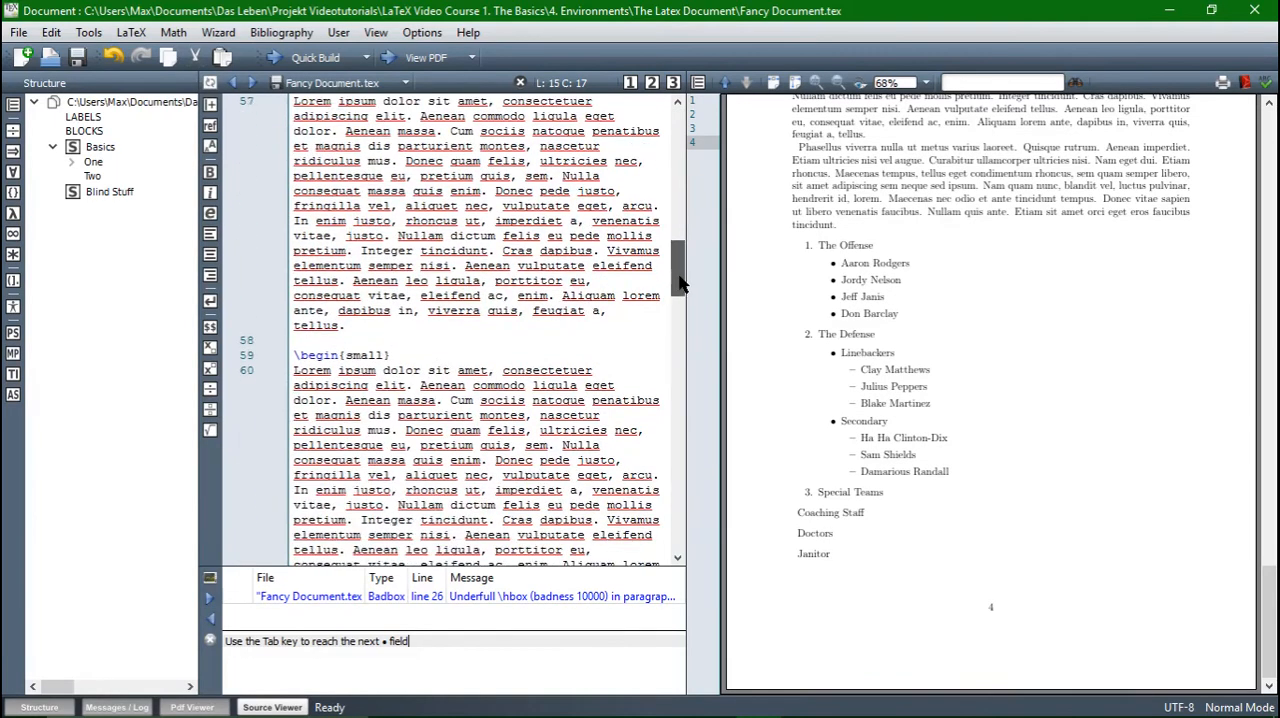
scroll(430, 320, up, 3)
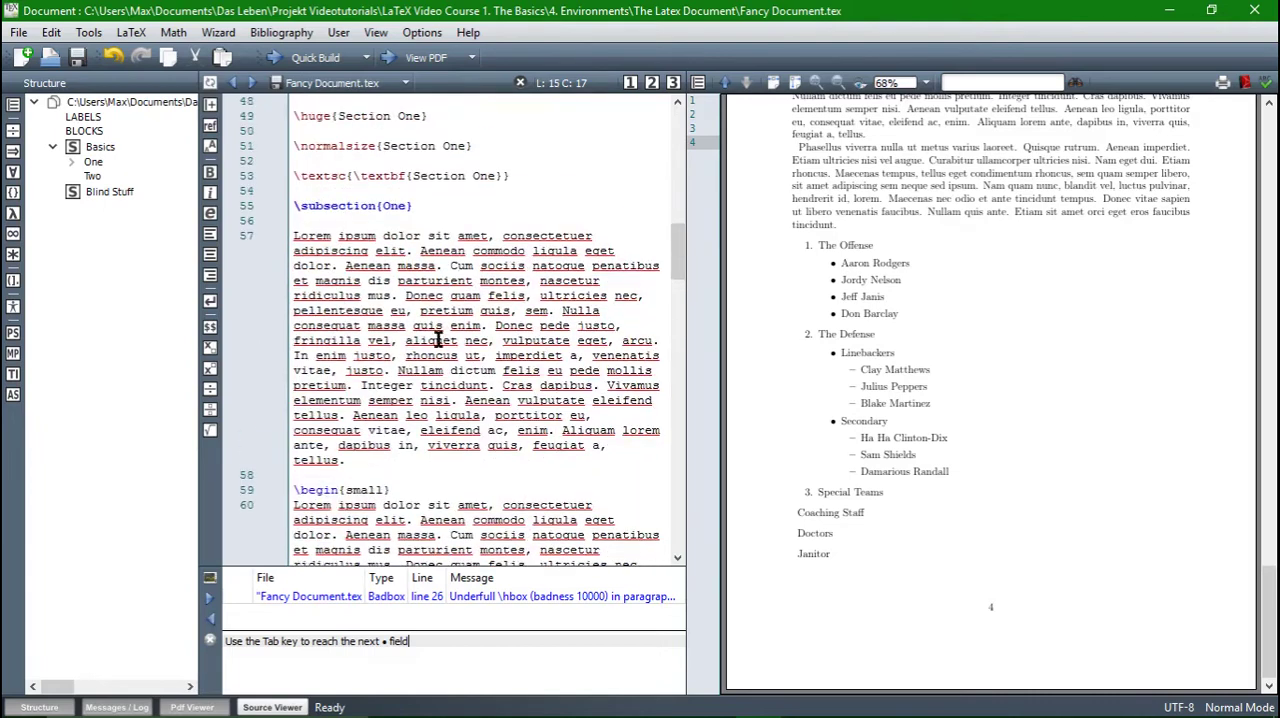
scroll(358, 385, down, 3)
Step: Replace the period after the final tellus of the Two One paragraph with ' \nfl.'
click(384, 382)
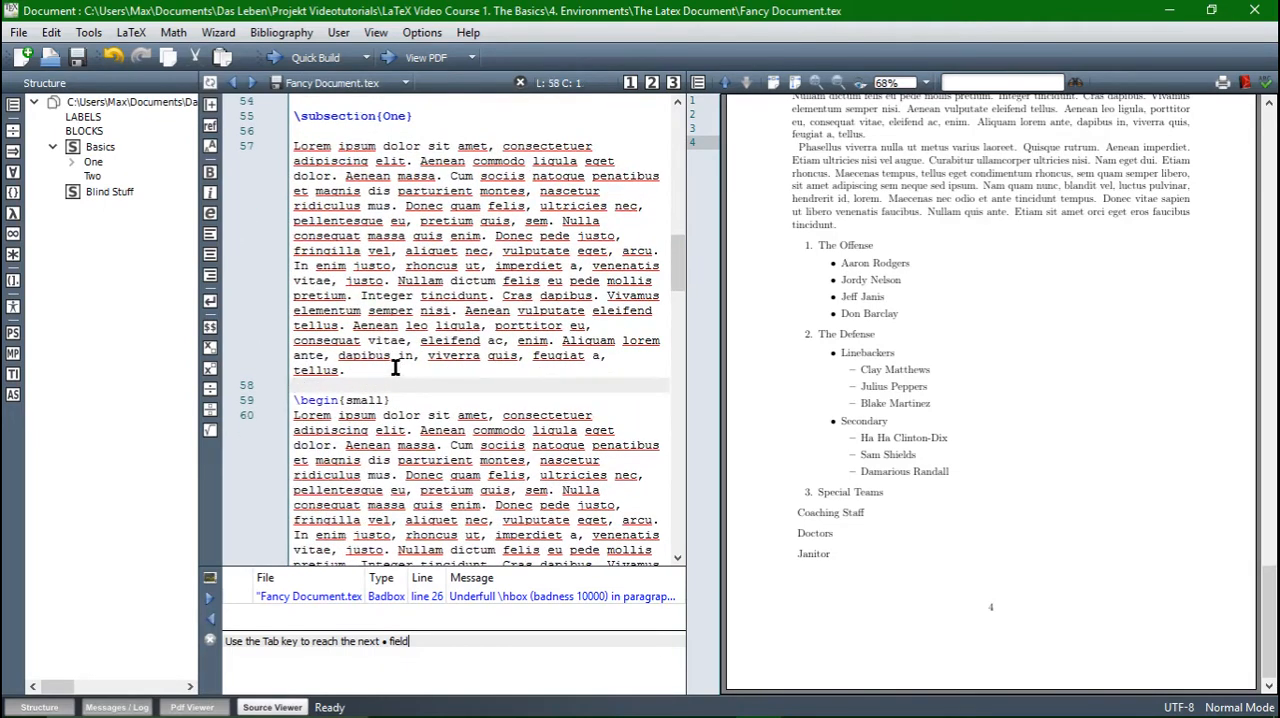
click(396, 369)
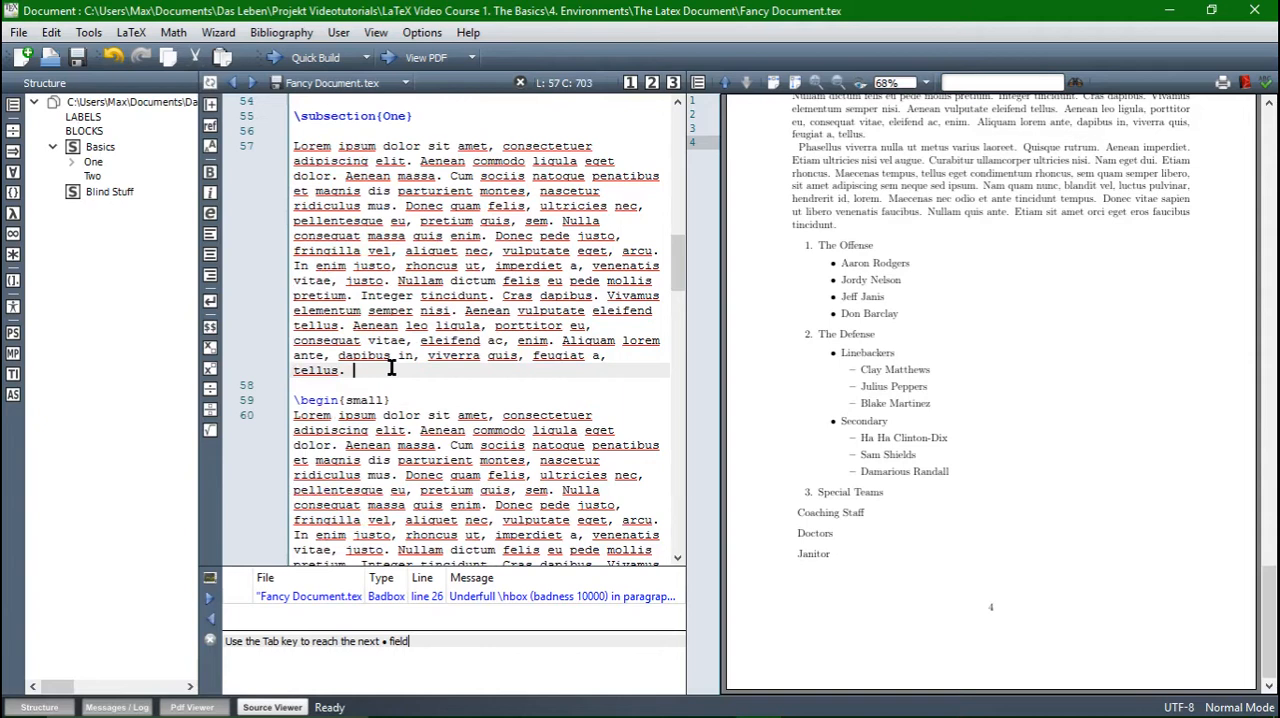
key(BackSpace)
text(fl)
text({})
scroll(391, 369, down, 2)
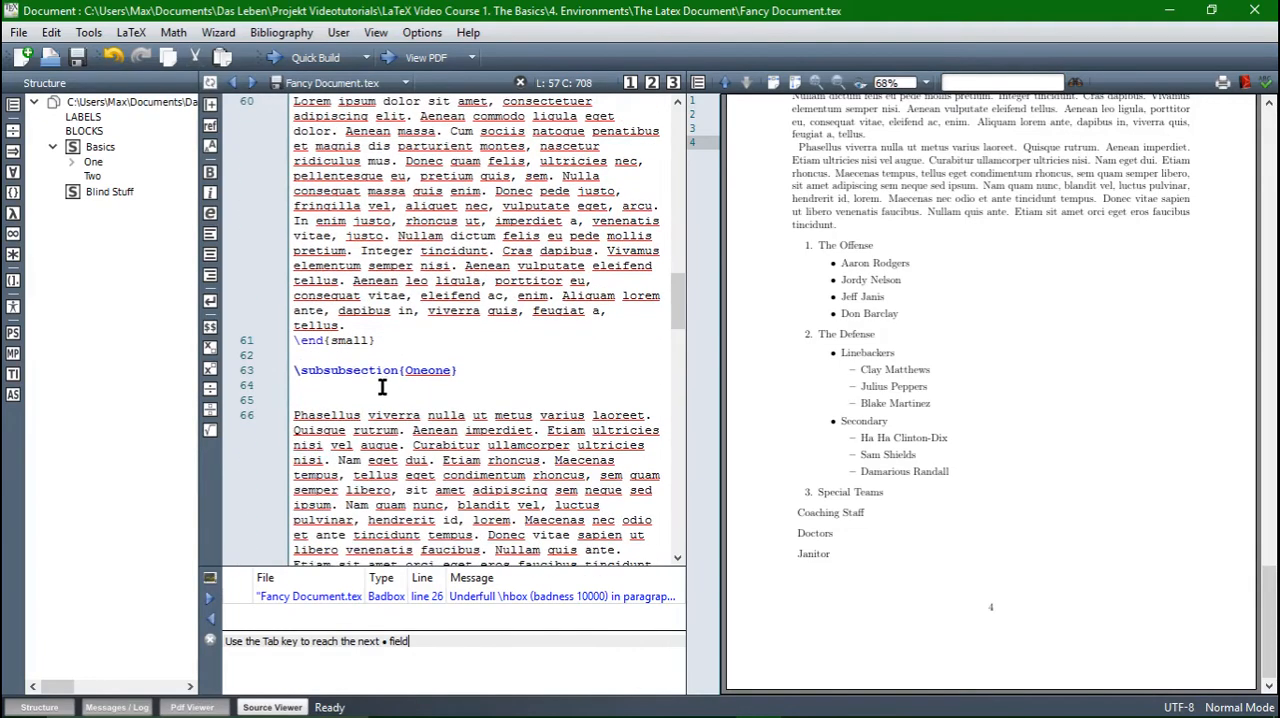
scroll(385, 388, down, 3)
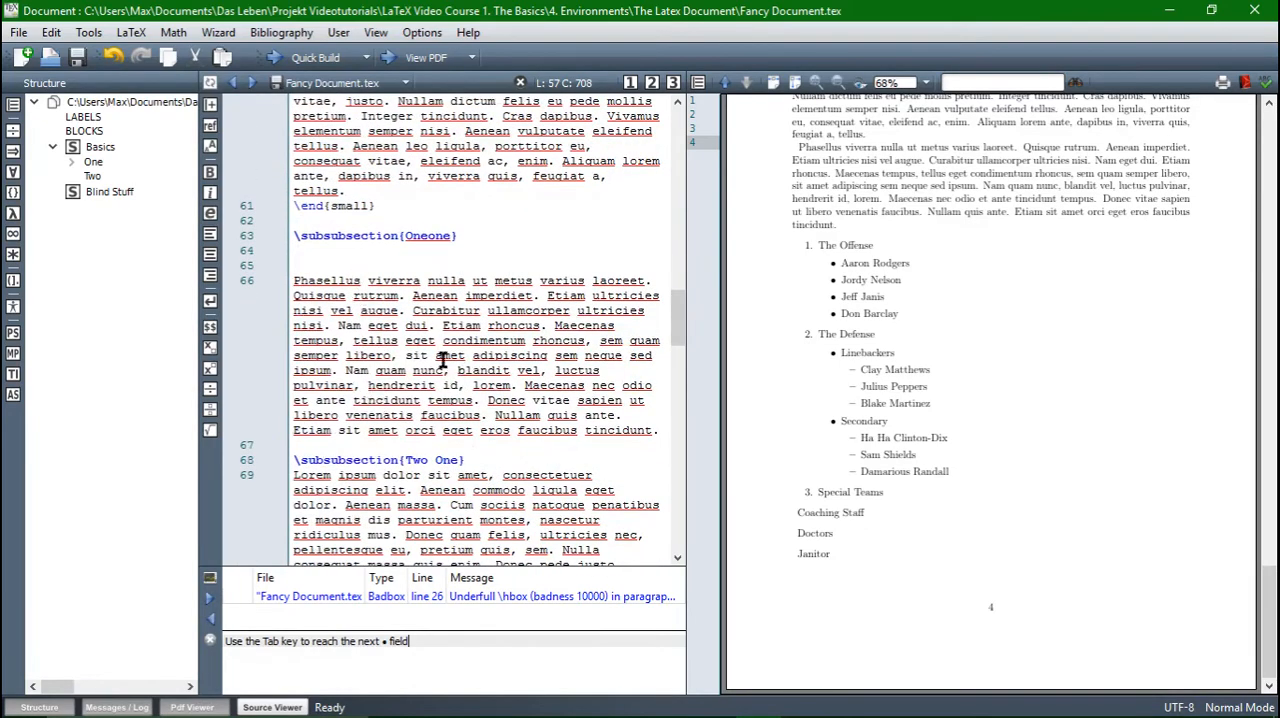
scroll(428, 344, down, 2)
scroll(410, 345, down, 3)
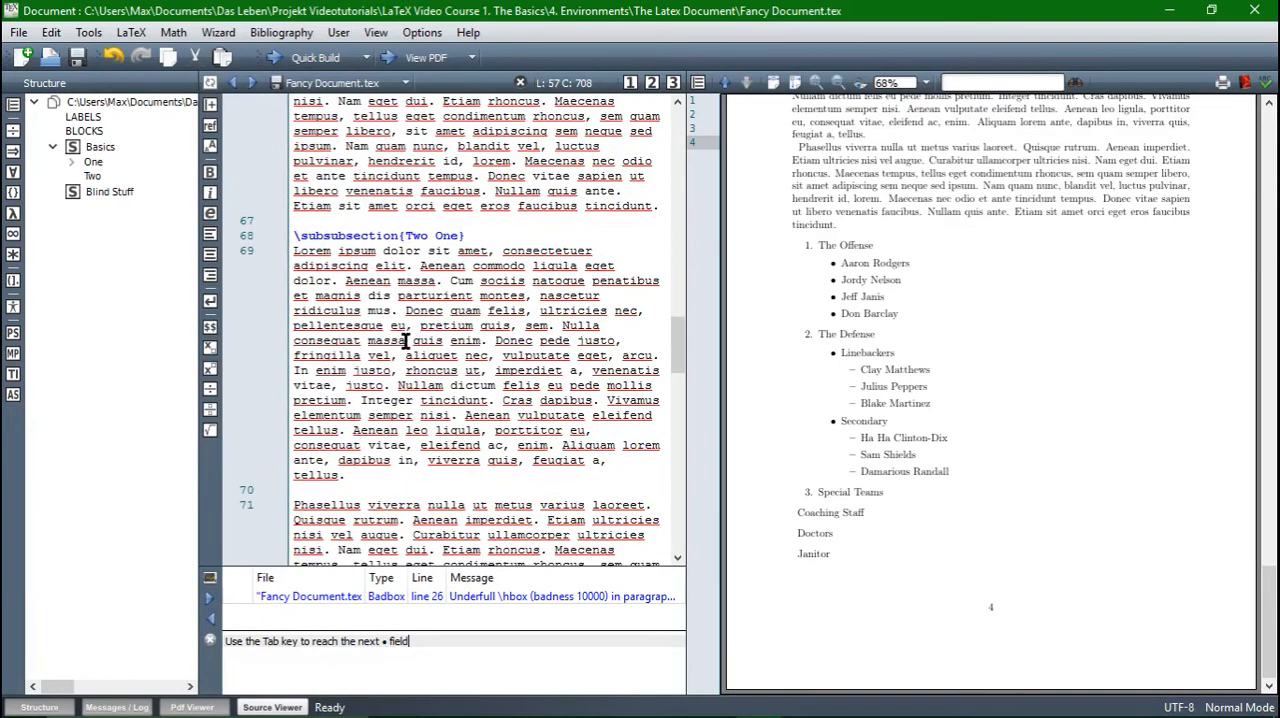
scroll(420, 280, down, 2)
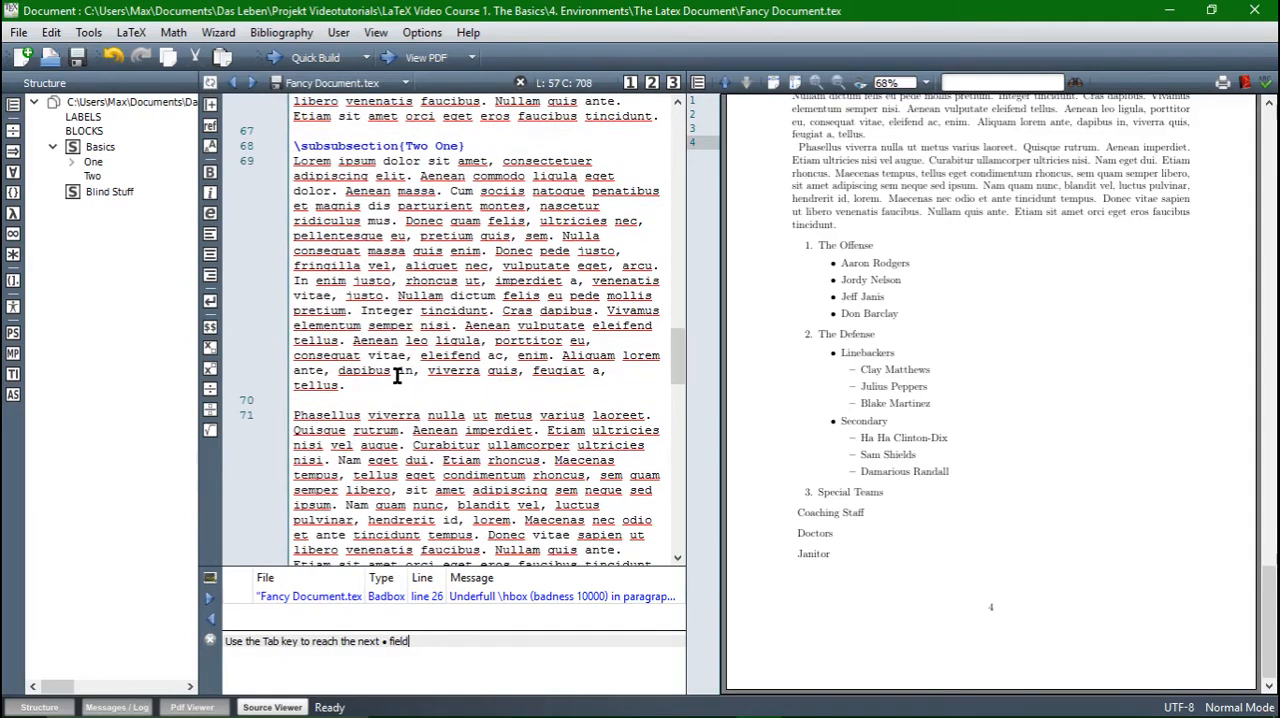
click(353, 385)
key(BackSpace)
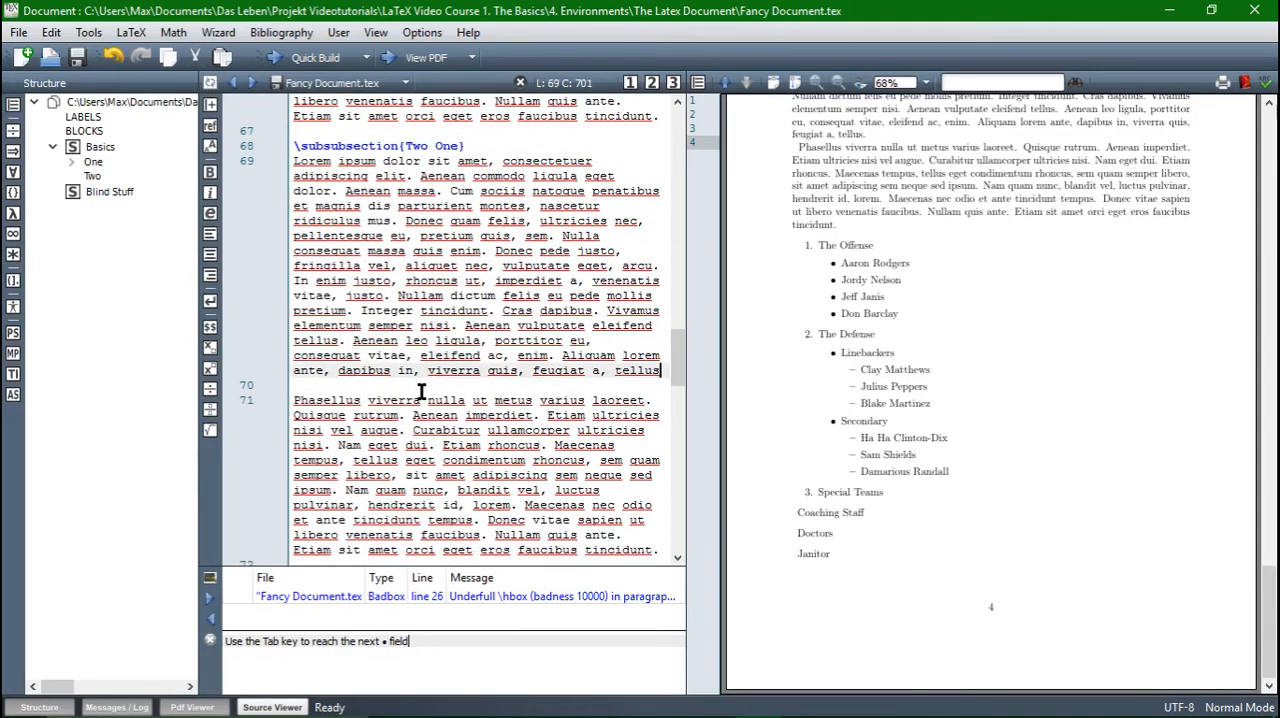
text(fl)
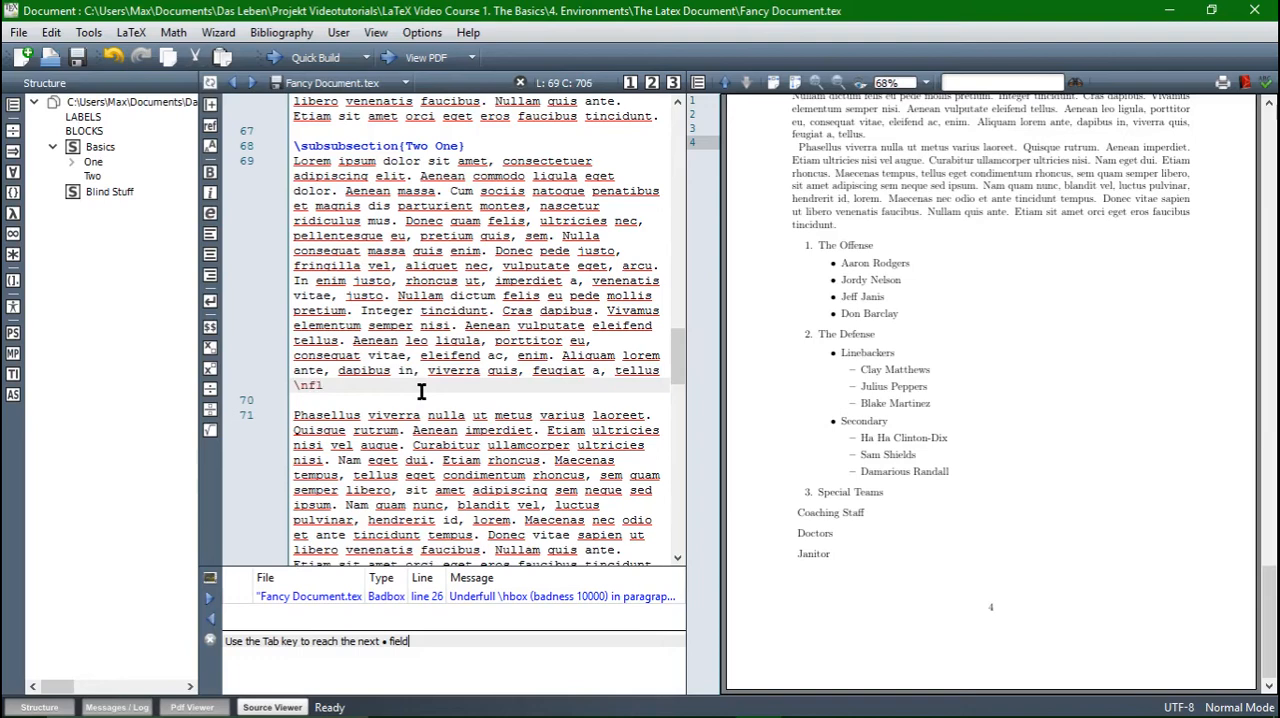
text(.)
scroll(421, 392, down, 3)
scroll(421, 370, down, 2)
scroll(398, 355, down, 1)
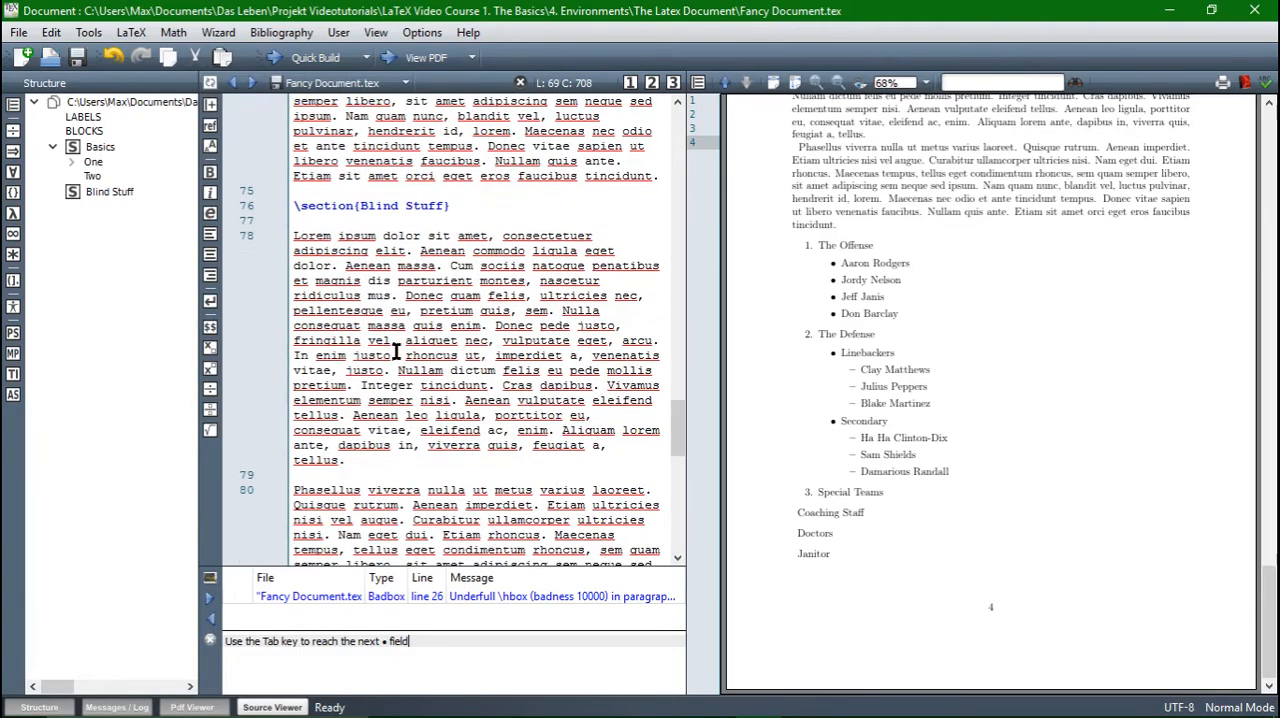
Step: Put \nfl under the Blind Stuff heading, add \item \nfl after Janitor, and compile to PDF
click(355, 460)
click(332, 226)
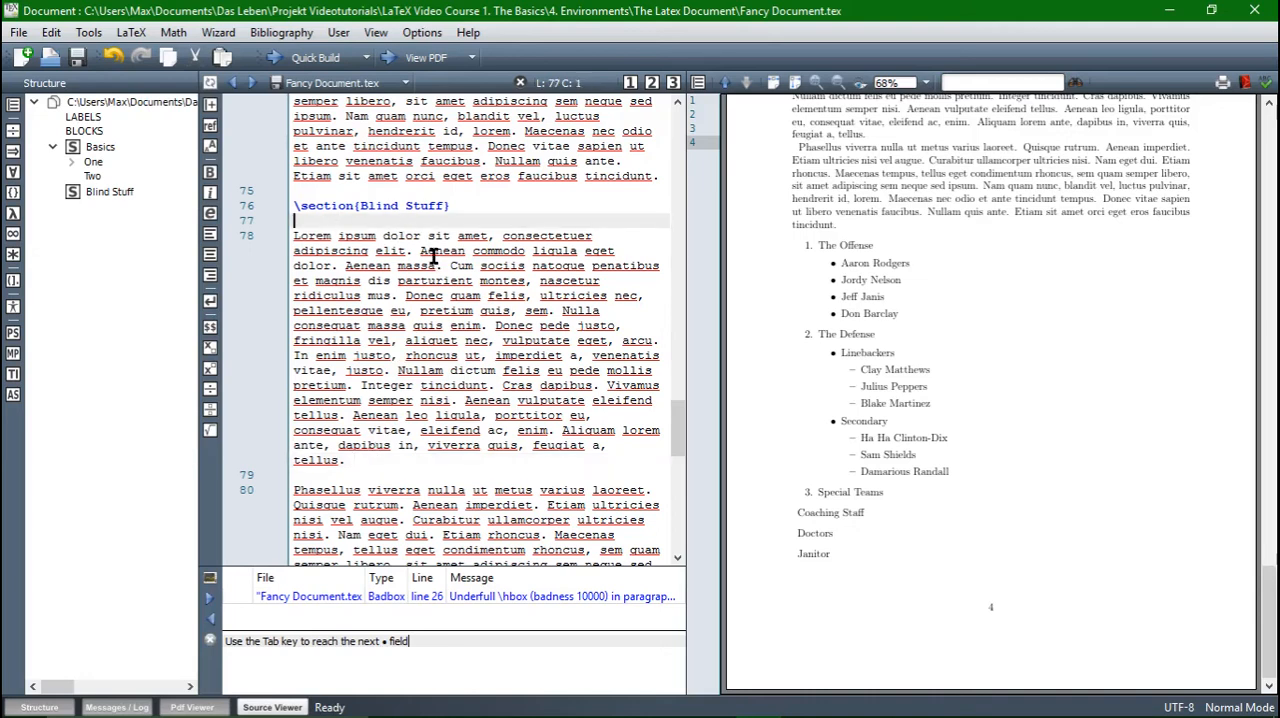
text(fl)
scroll(432, 258, down, 5)
scroll(420, 260, down, 5)
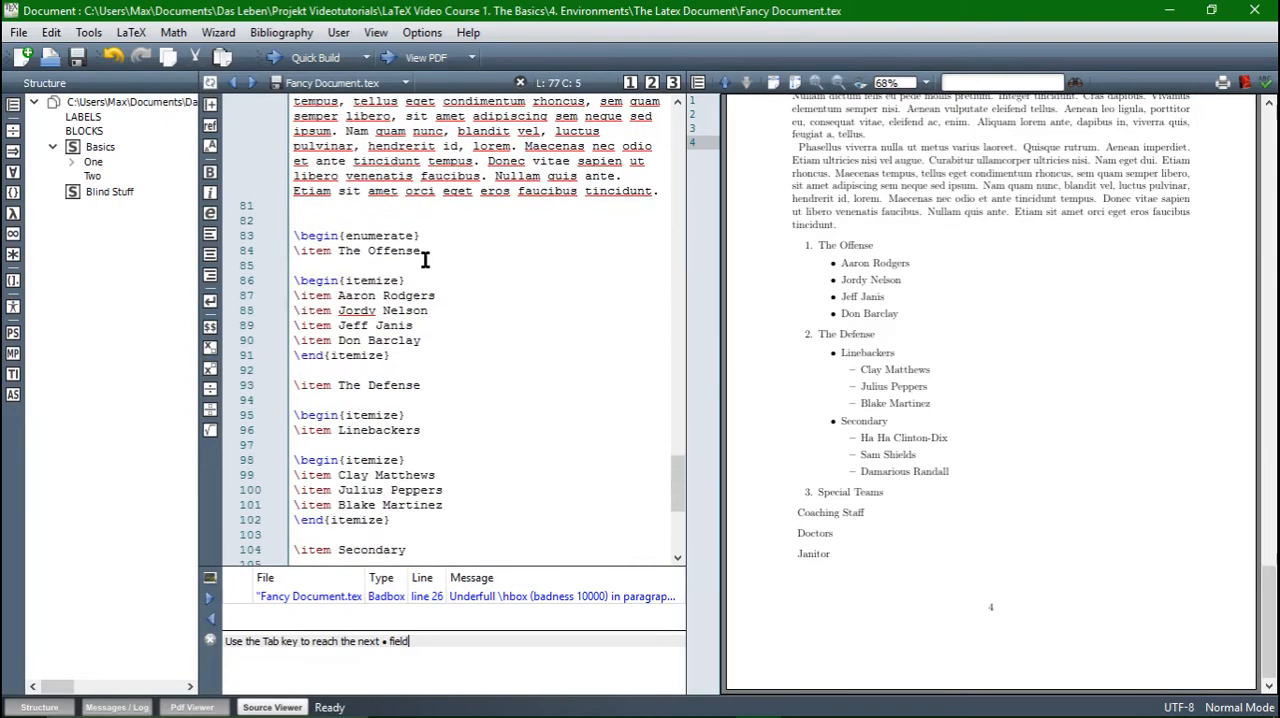
scroll(400, 310, down, 5)
scroll(395, 400, down, 3)
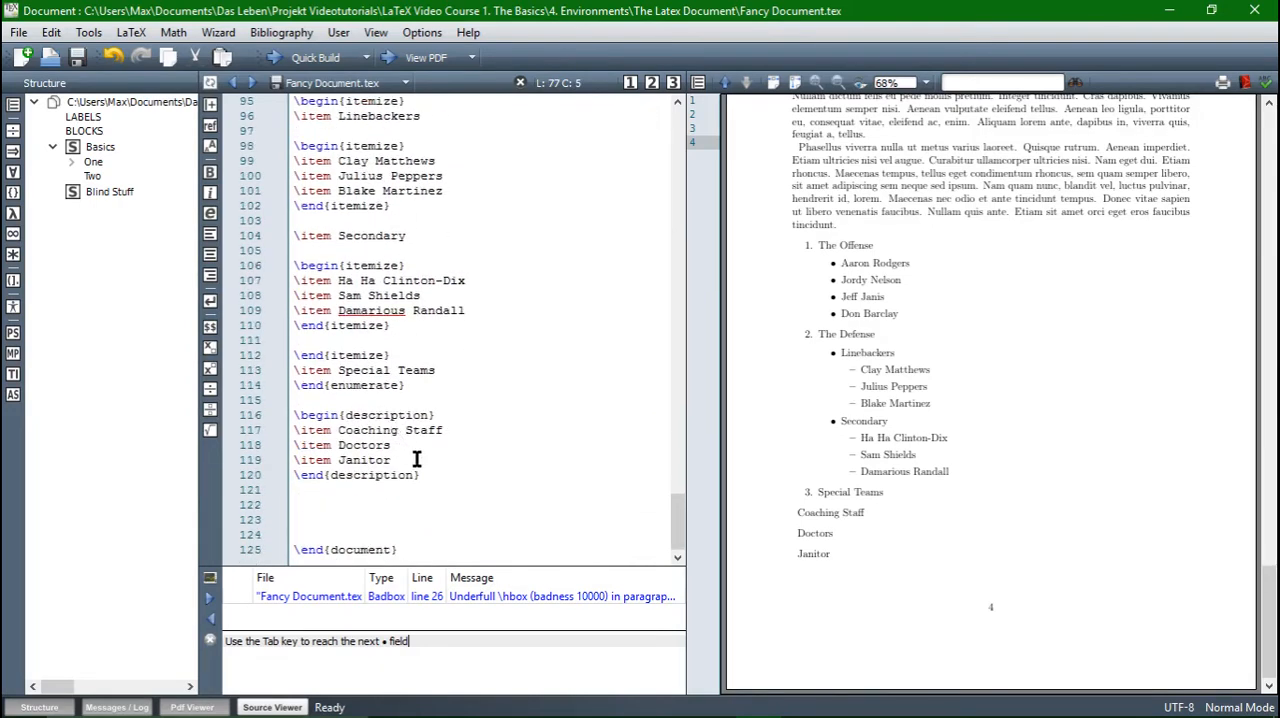
click(413, 460)
key(Return)
text(\item \n fl)
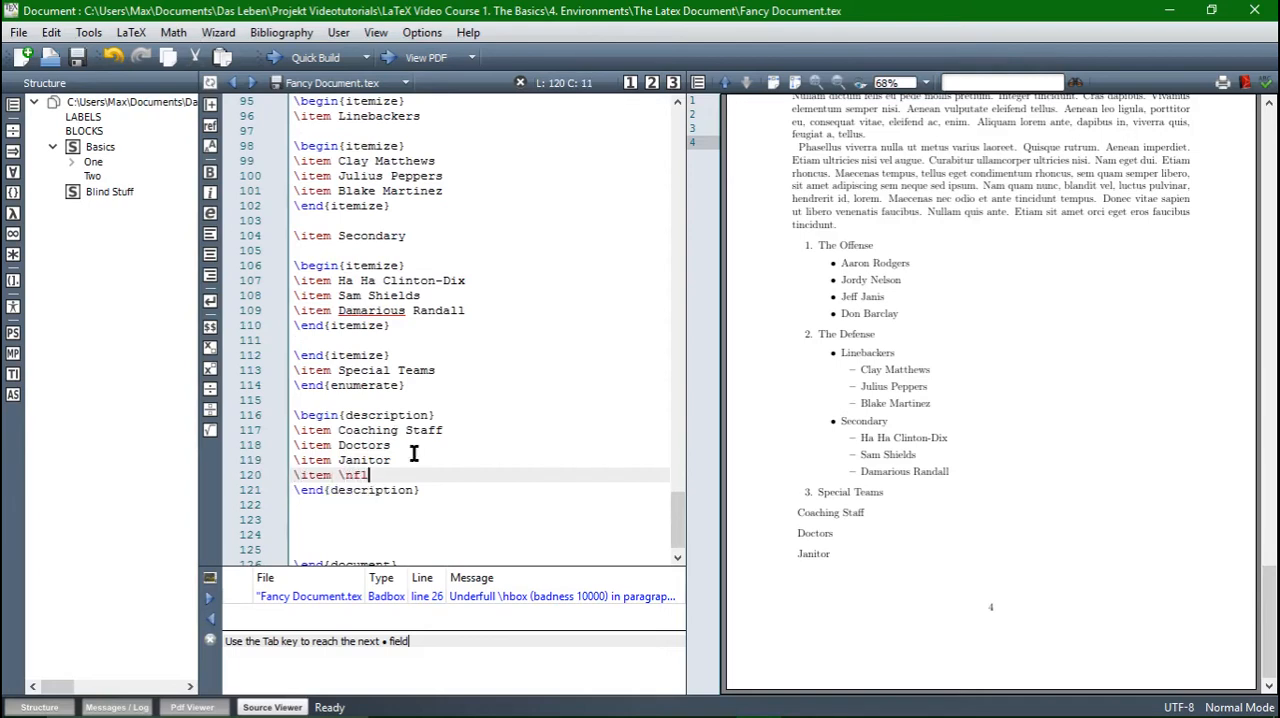
key(F1)
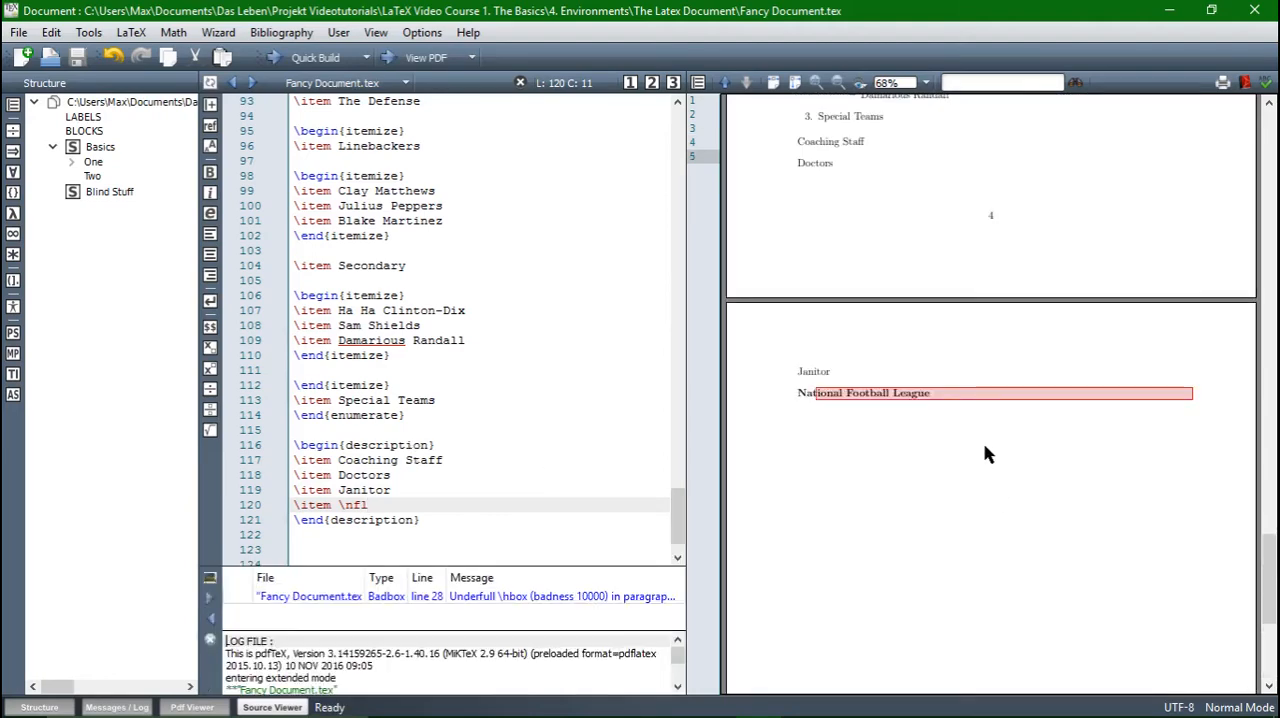
scroll(871, 397, up, 8)
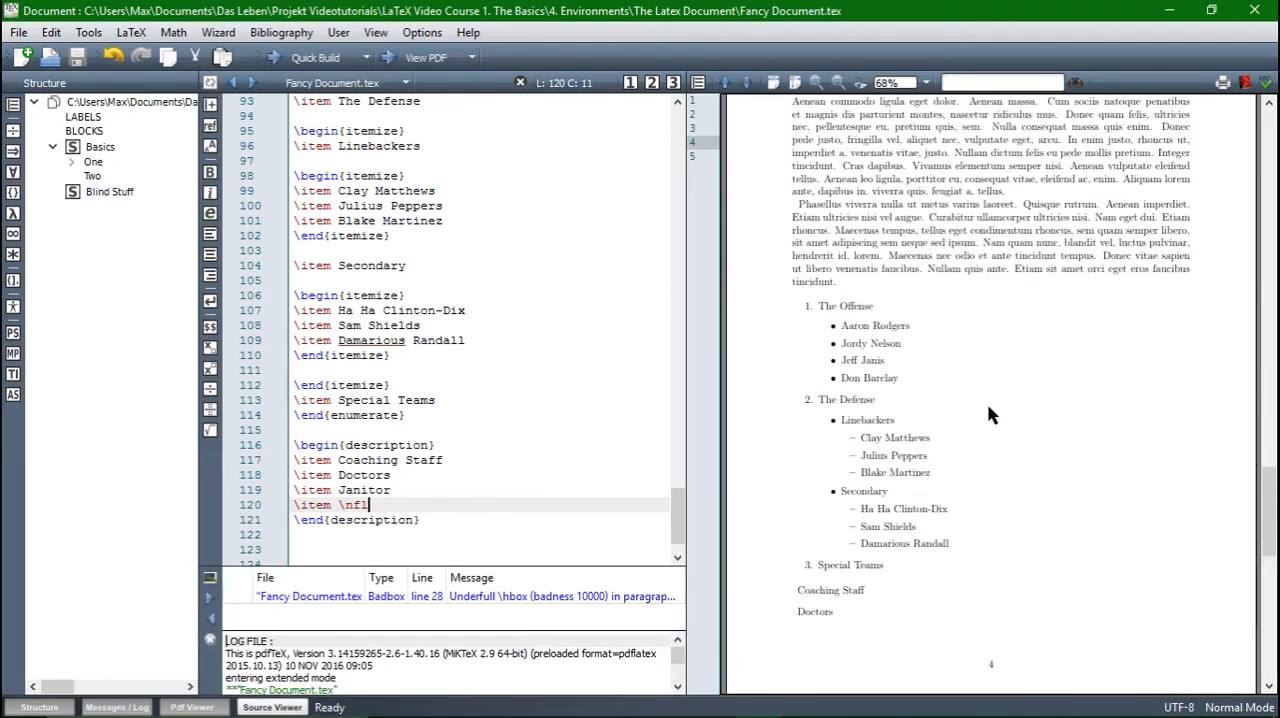
scroll(990, 410, up, 4)
scroll(985, 300, up, 5)
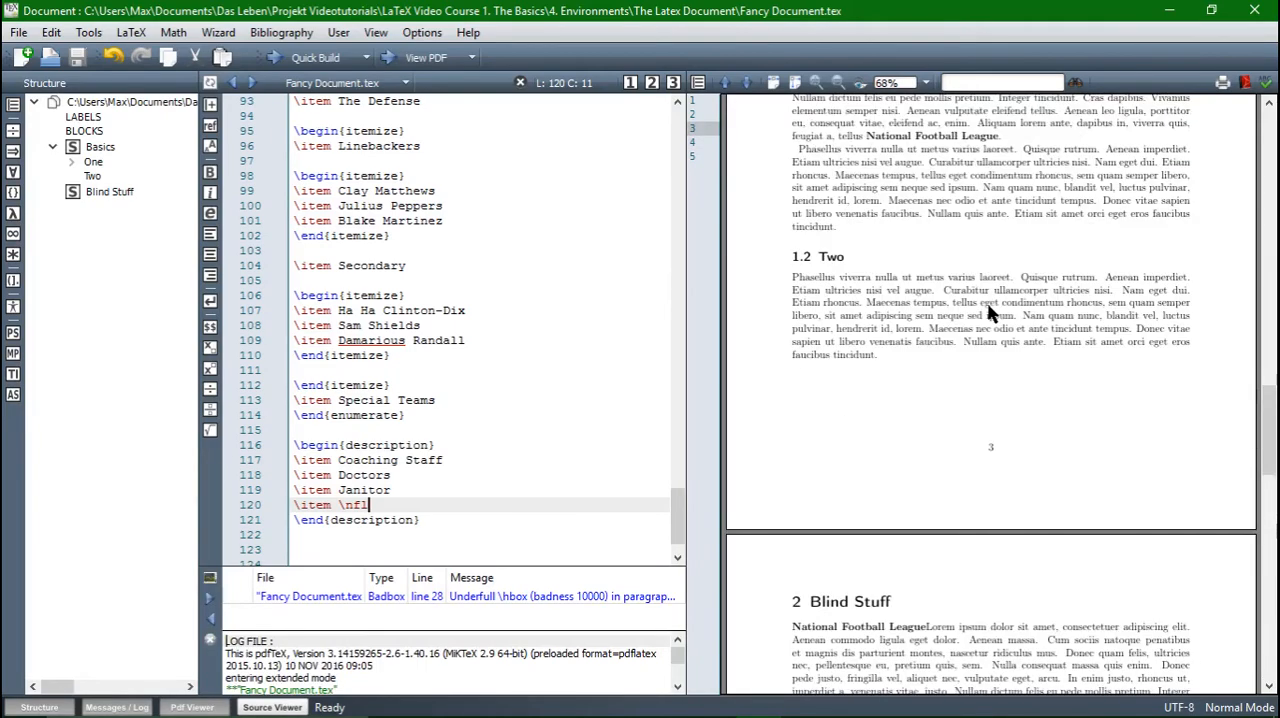
scroll(985, 330, up, 4)
scroll(1000, 418, up, 3)
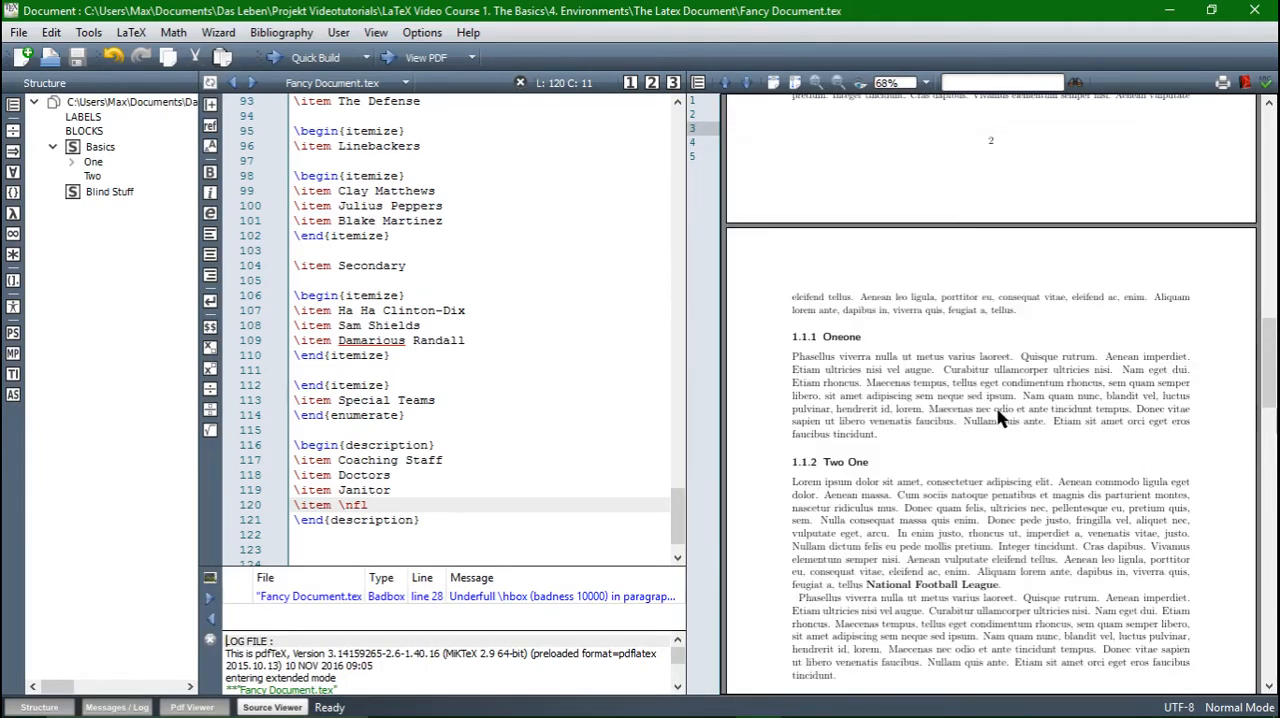
scroll(1000, 418, up, 5)
scroll(1000, 420, up, 5)
scroll(1005, 425, up, 3)
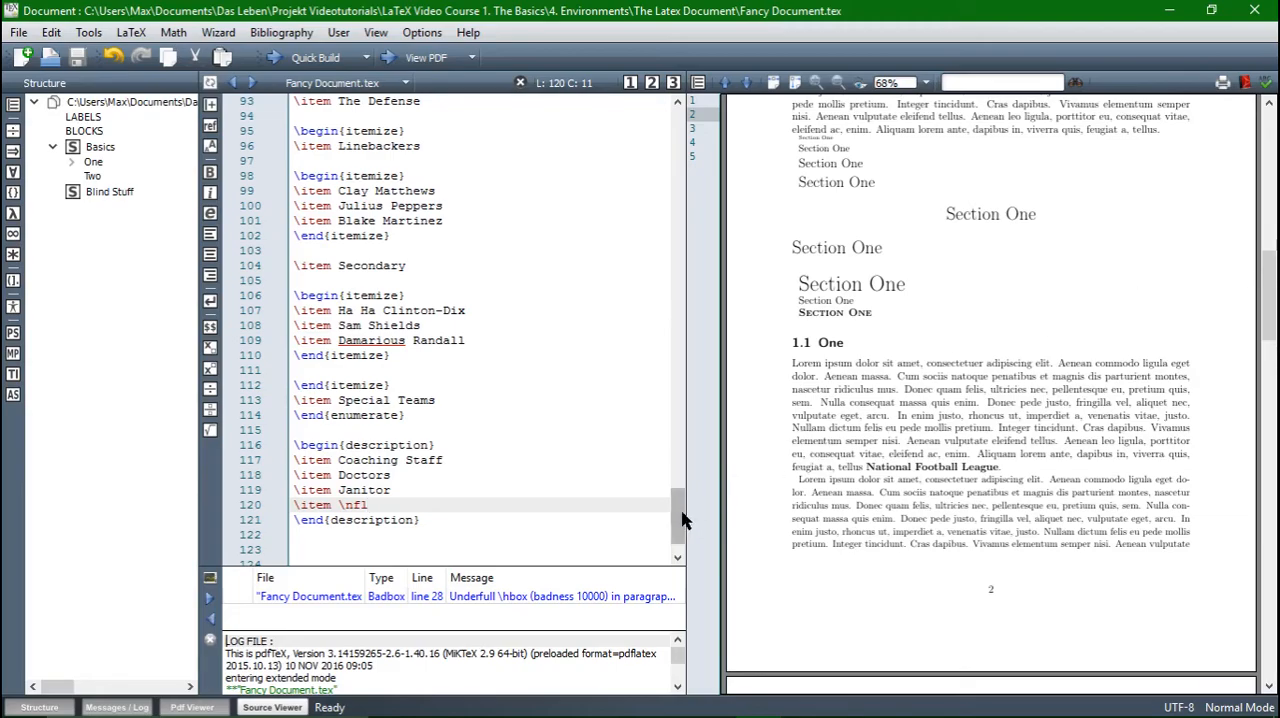
drag(680, 525, 680, 105)
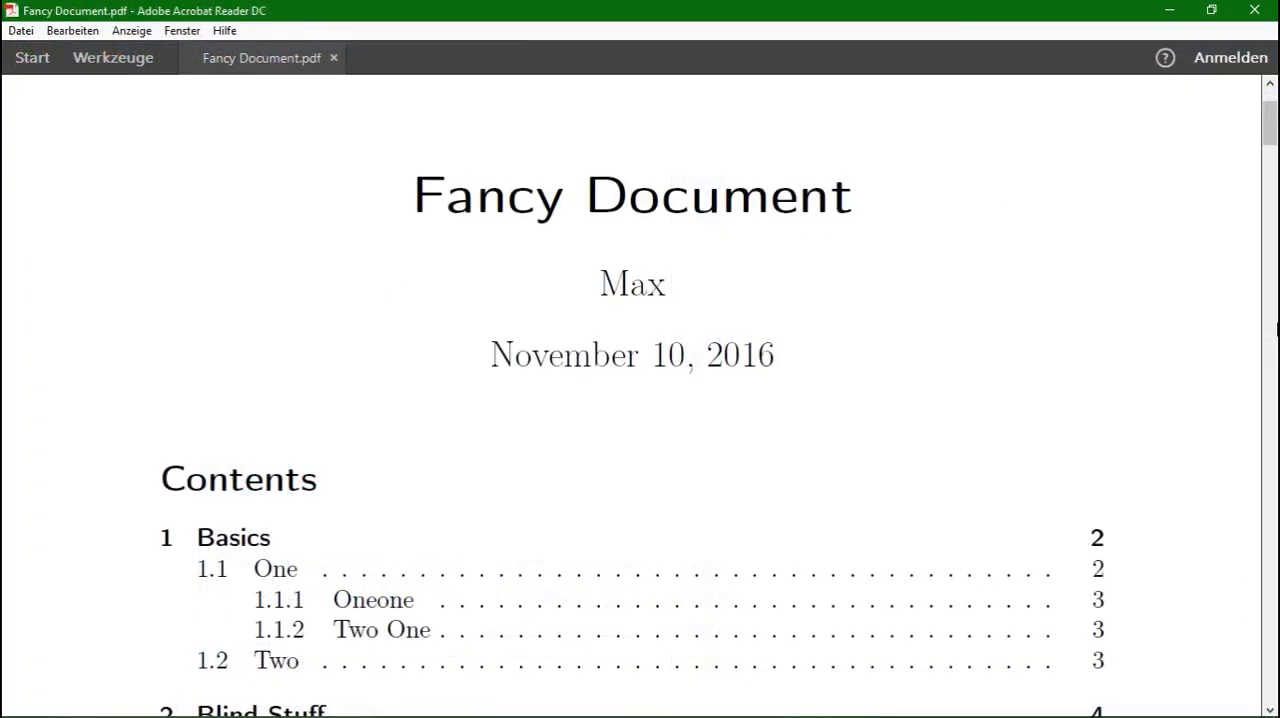
scroll(872, 411, down, 5)
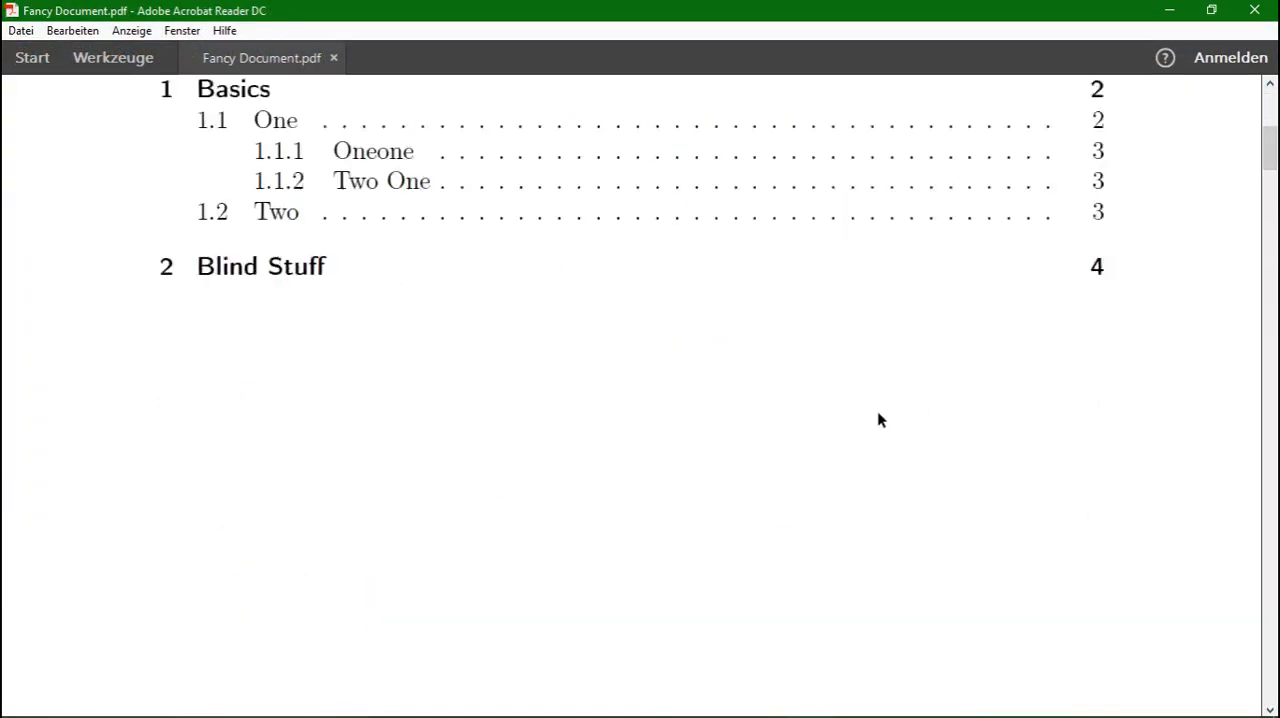
scroll(660, 400, down, 5)
scroll(617, 385, down, 5)
scroll(617, 385, down, 3)
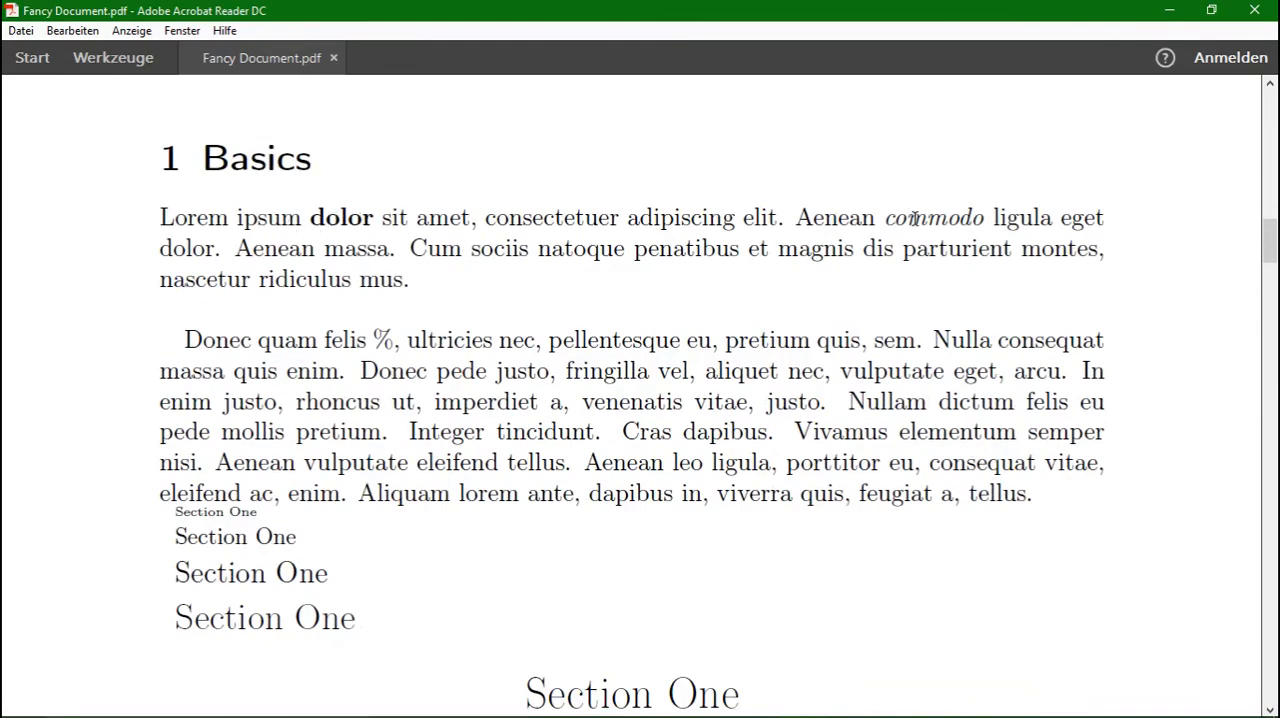
scroll(912, 220, down, 2)
scroll(700, 300, down, 2)
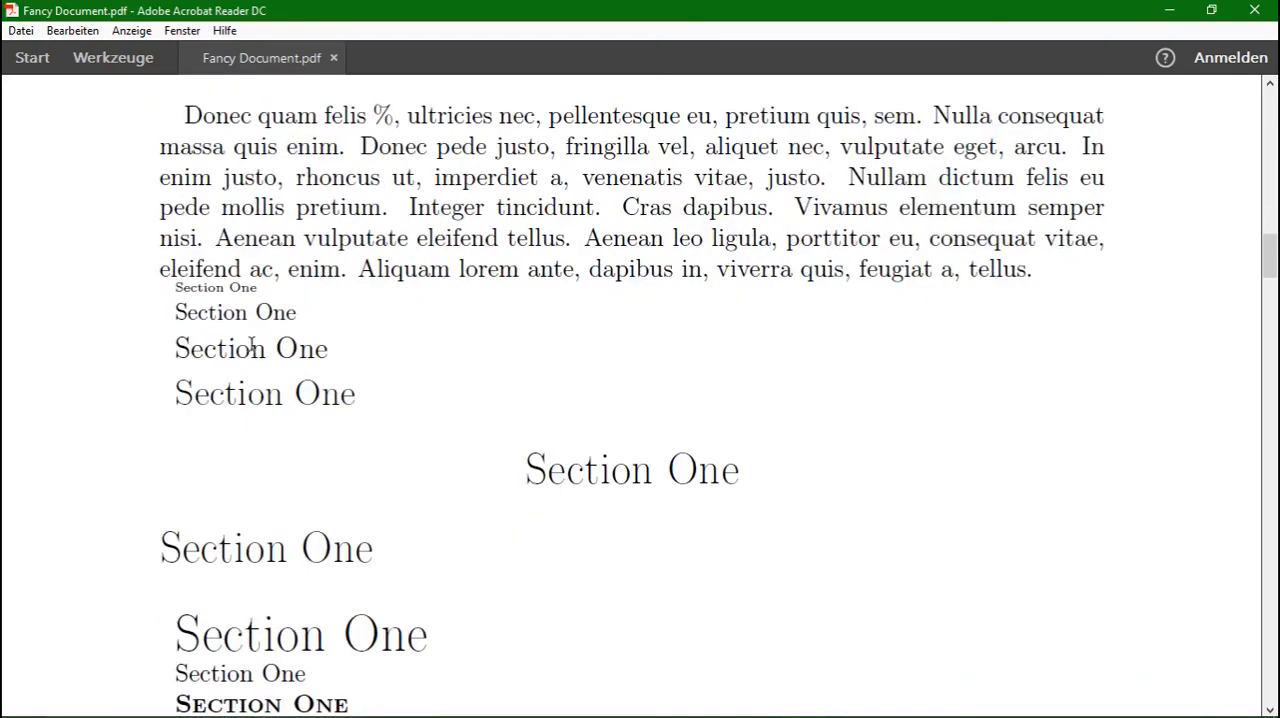
scroll(400, 450, down, 2)
scroll(366, 470, down, 1)
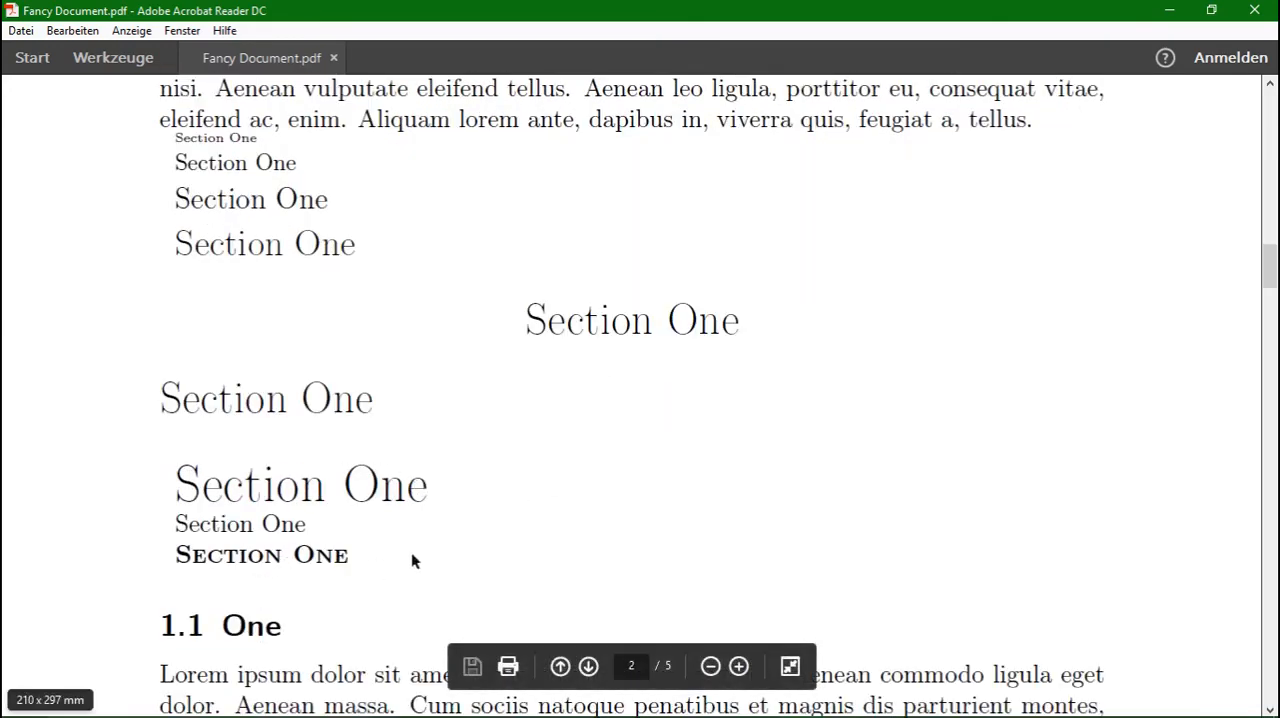
scroll(639, 460, down, 1)
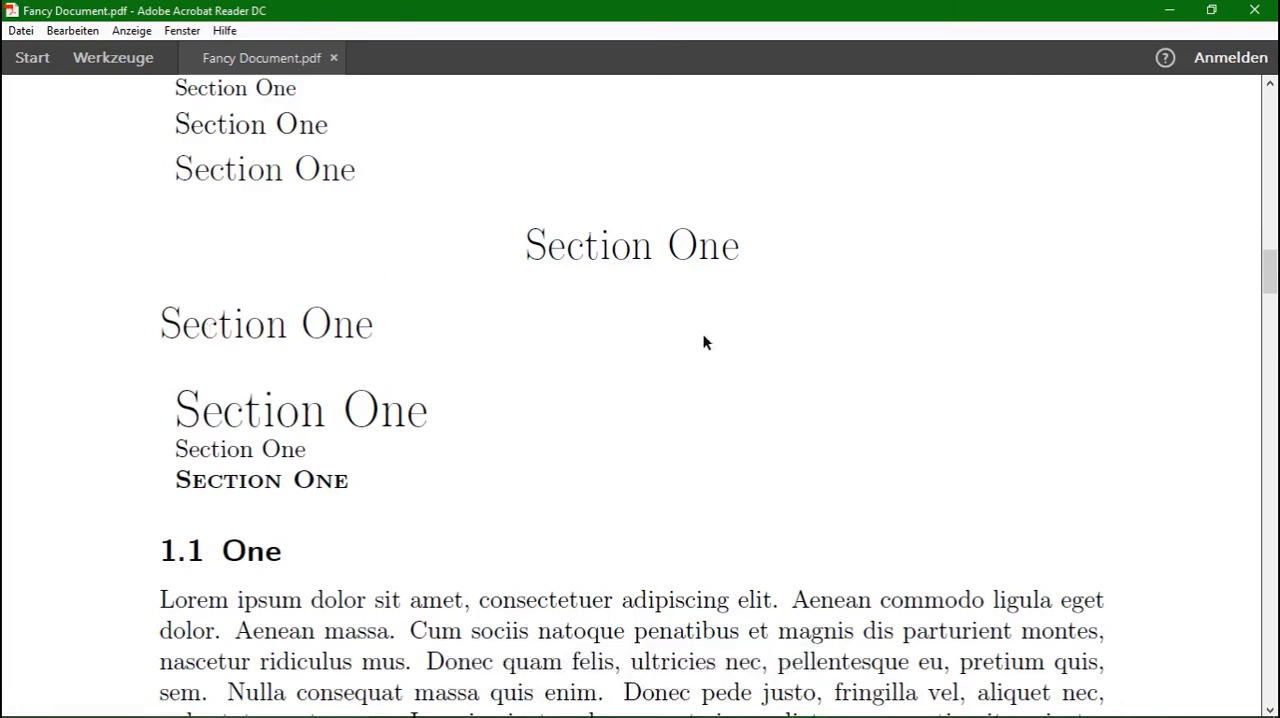
scroll(778, 340, down, 7)
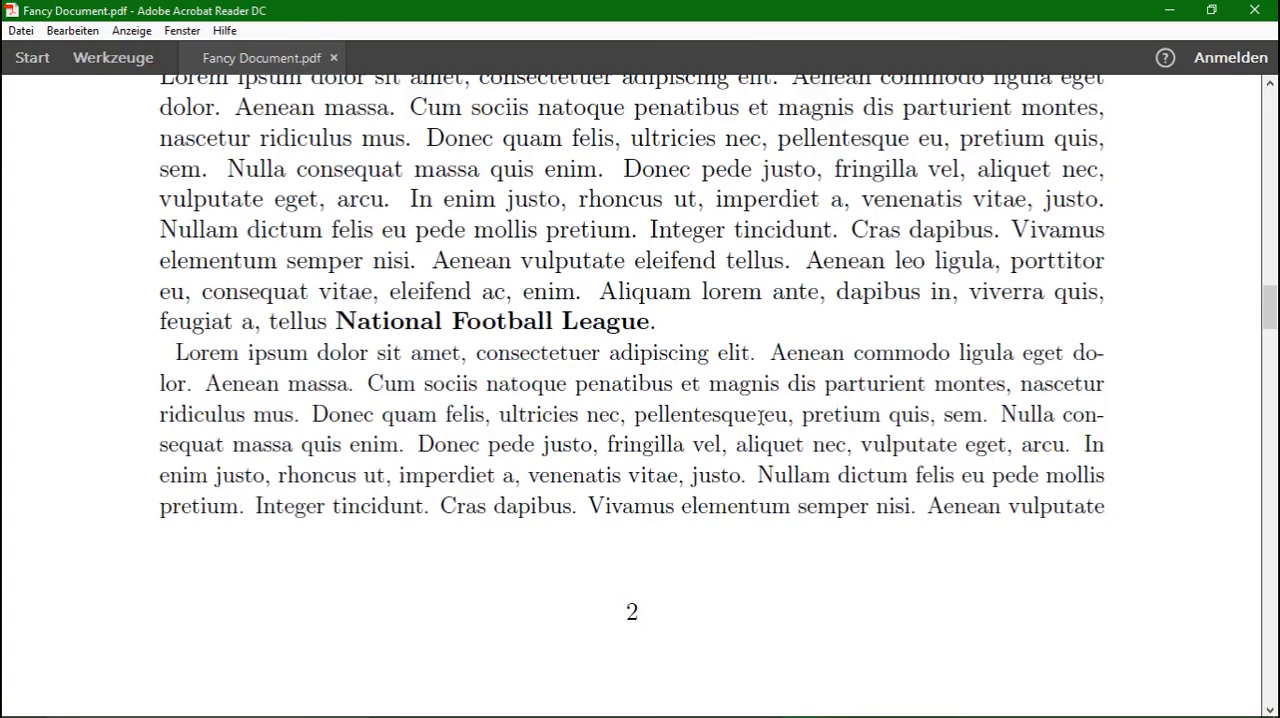
scroll(784, 357, down, 7)
scroll(784, 357, down, 8)
scroll(780, 360, down, 8)
scroll(775, 360, down, 6)
scroll(770, 400, down, 4)
scroll(768, 406, down, 5)
scroll(765, 390, down, 5)
scroll(700, 360, down, 5)
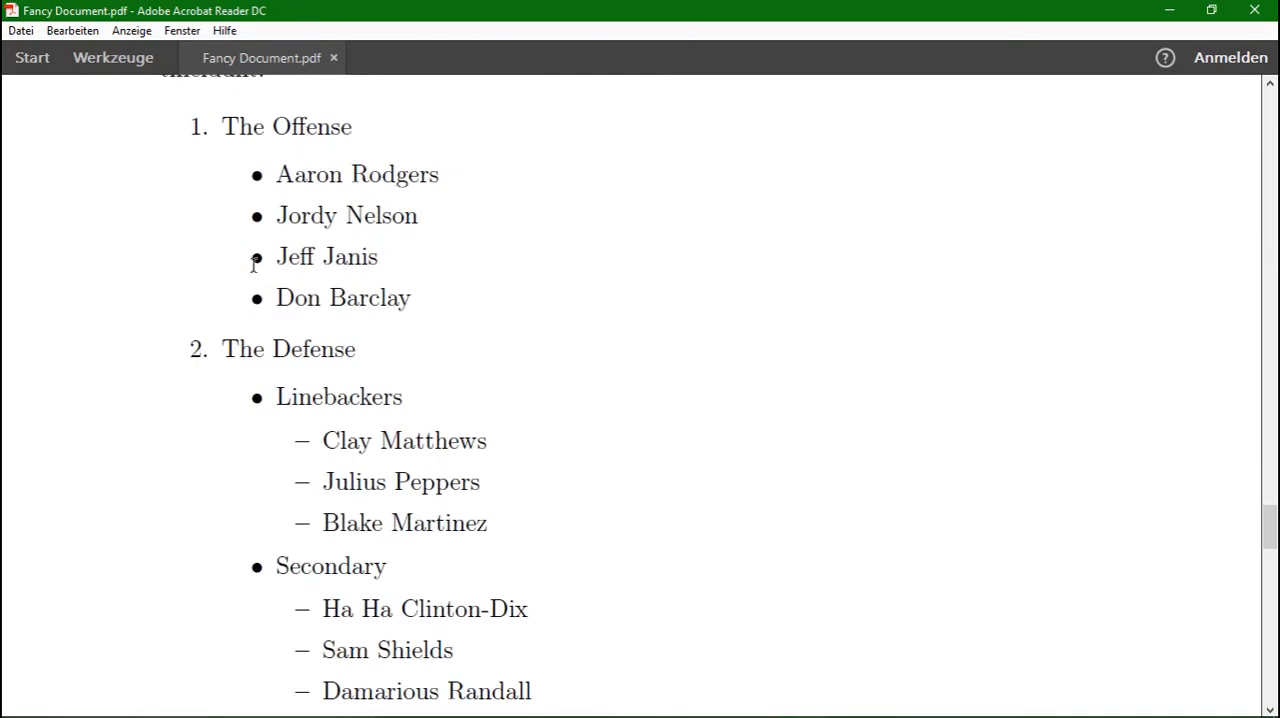
scroll(410, 260, down, 3)
scroll(427, 255, down, 2)
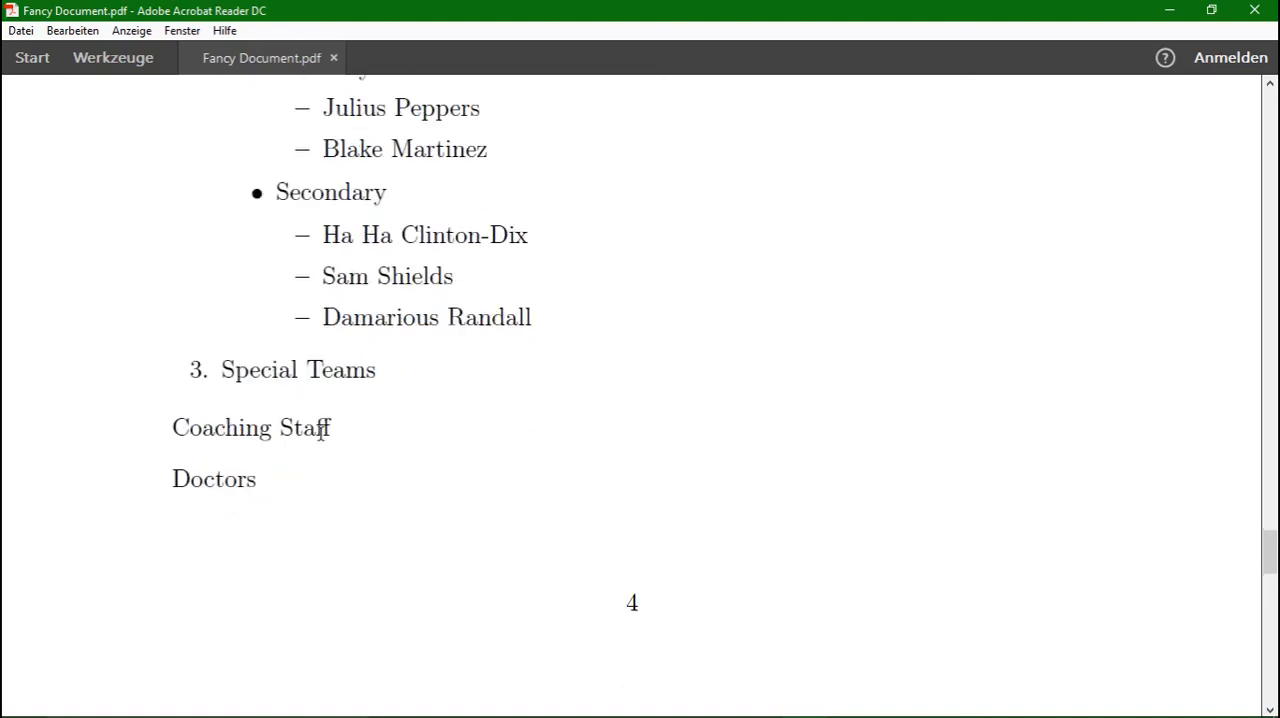
scroll(320, 420, down, 4)
scroll(280, 345, down, 5)
scroll(482, 402, up, 3)
scroll(490, 406, up, 5)
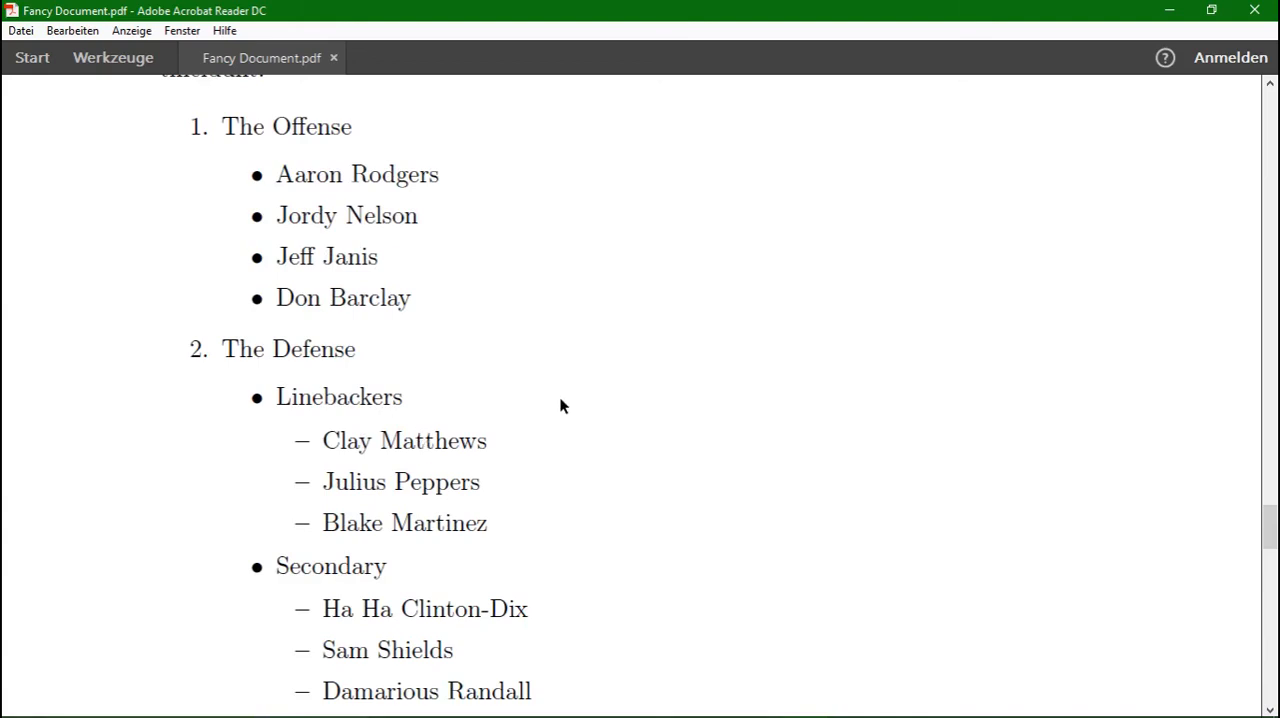
scroll(1051, 517, down, 4)
scroll(1053, 535, down, 4)
scroll(1023, 497, down, 3)
scroll(1030, 492, down, 3)
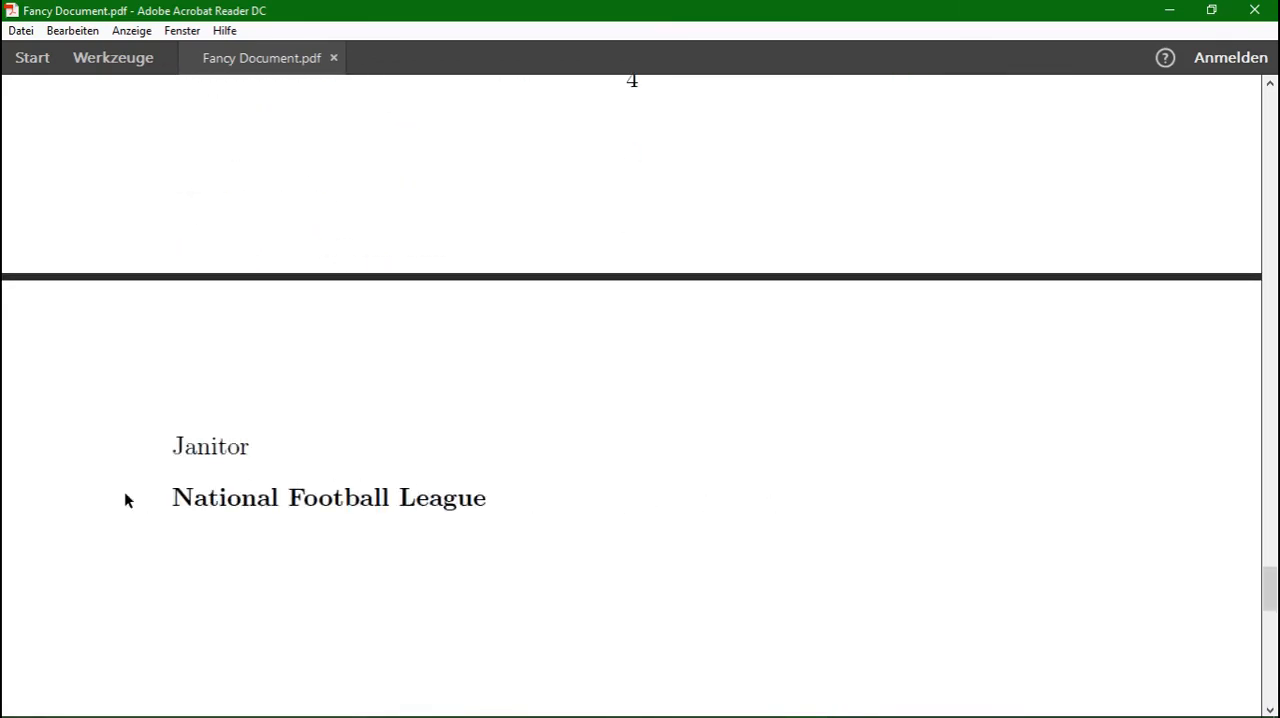
drag(1270, 585, 1270, 90)
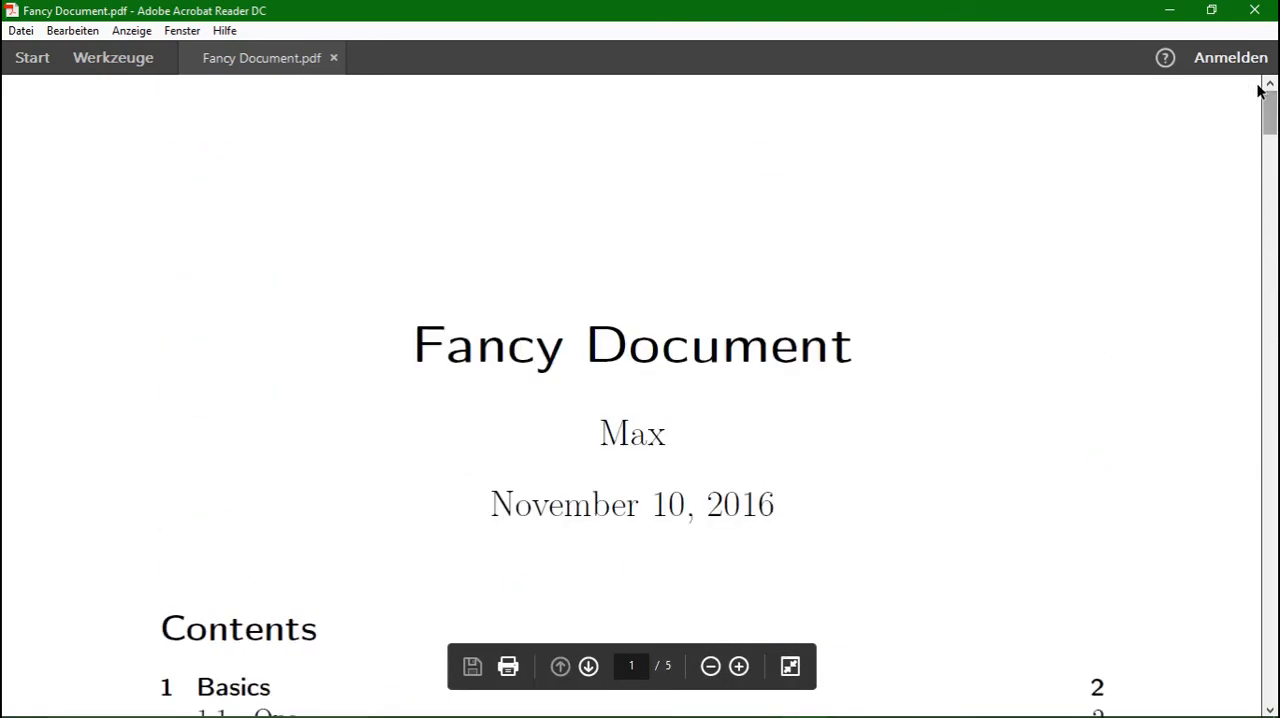